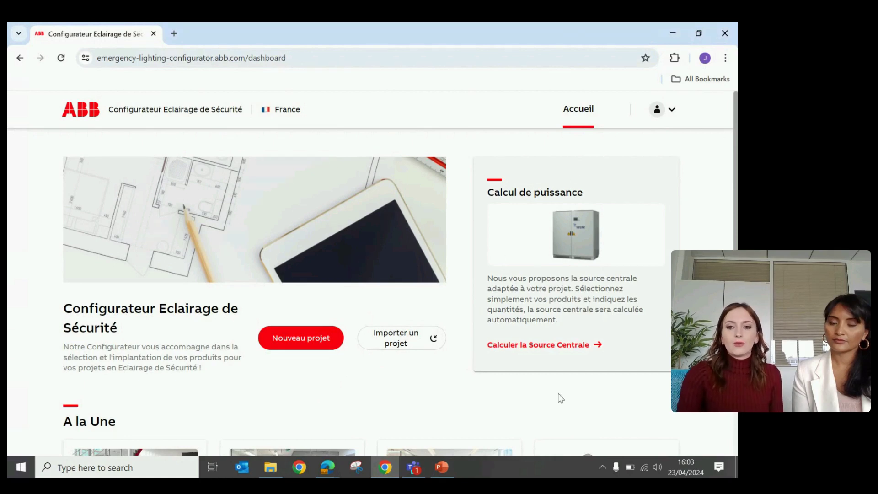
Start a central source power calculation with a 230 VCA nominal voltage and 6 heures autonomy, and proceed to product selection
left_click(531, 345)
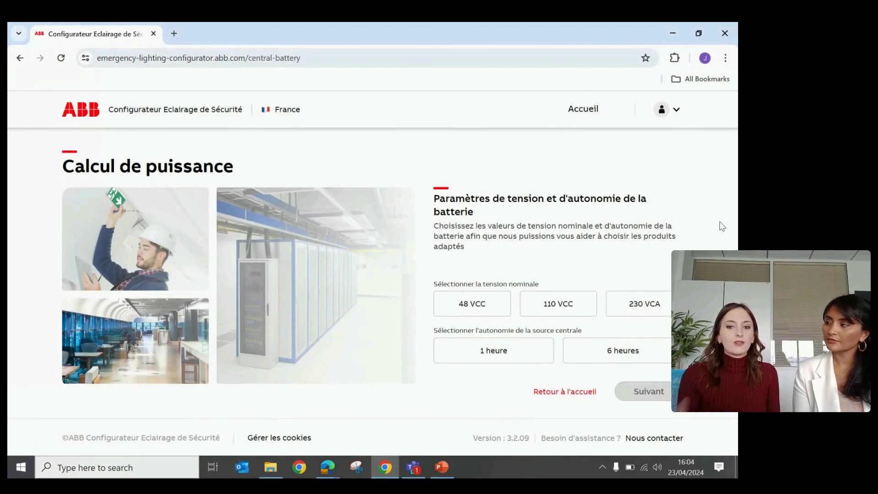
left_click(650, 309)
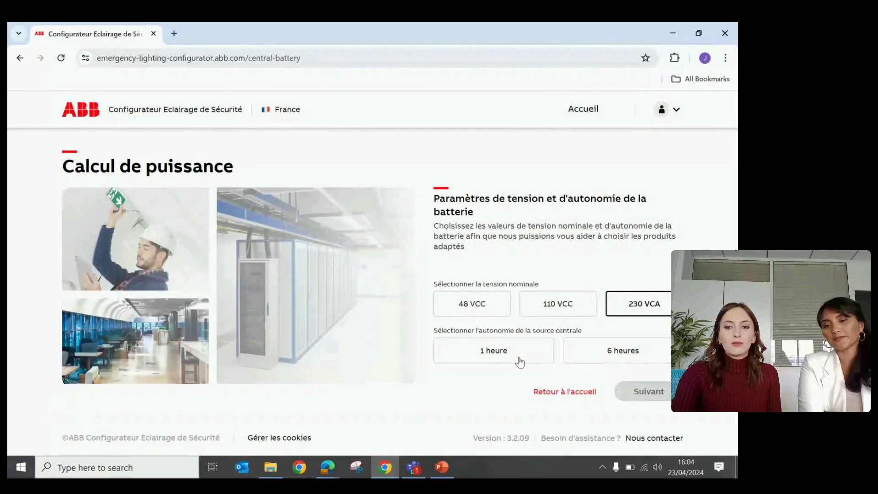
left_click(612, 358)
left_click(648, 392)
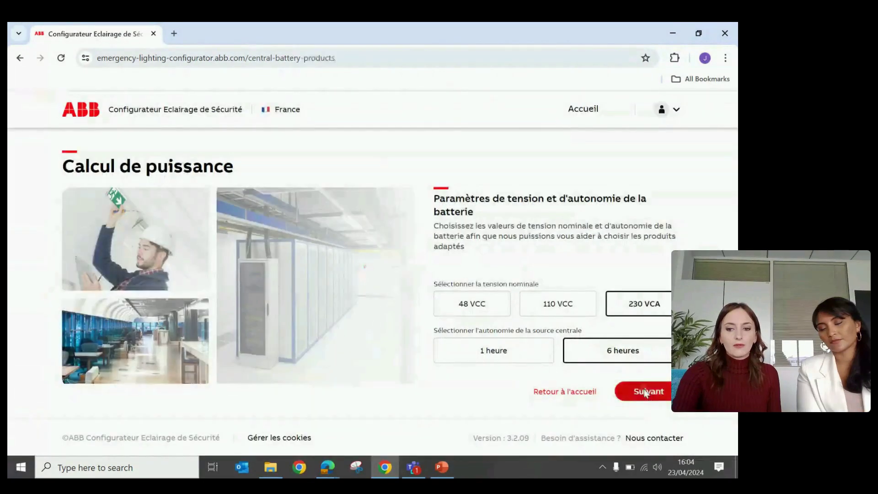
Show the additional filters for the Evacuation products and filter them by protection index IP65
scroll(369, 274, "down", 1)
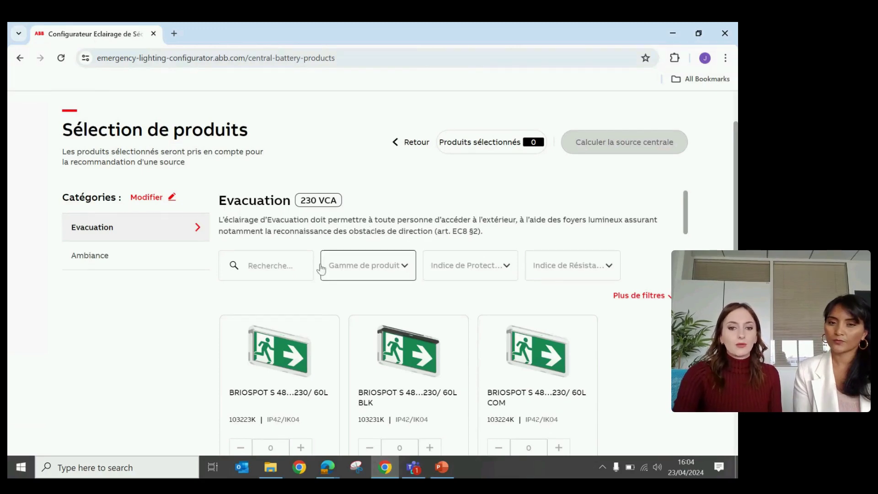
left_click(654, 298)
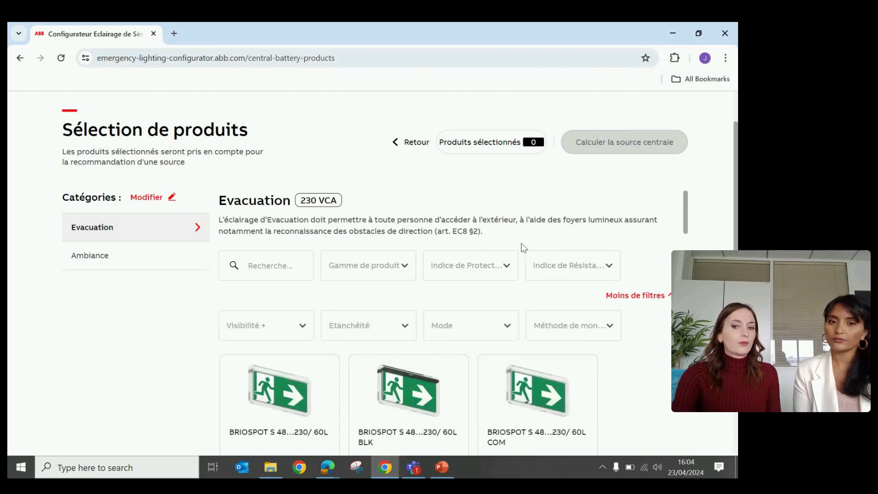
left_click(505, 266)
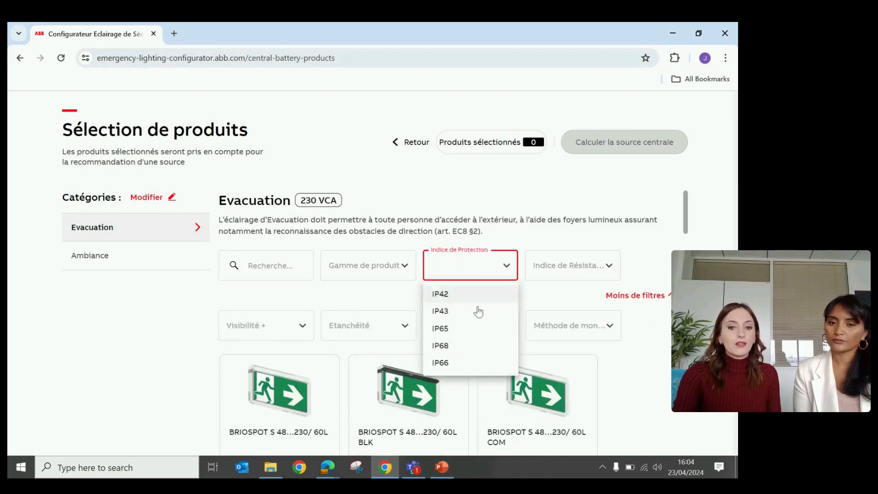
left_click(451, 329)
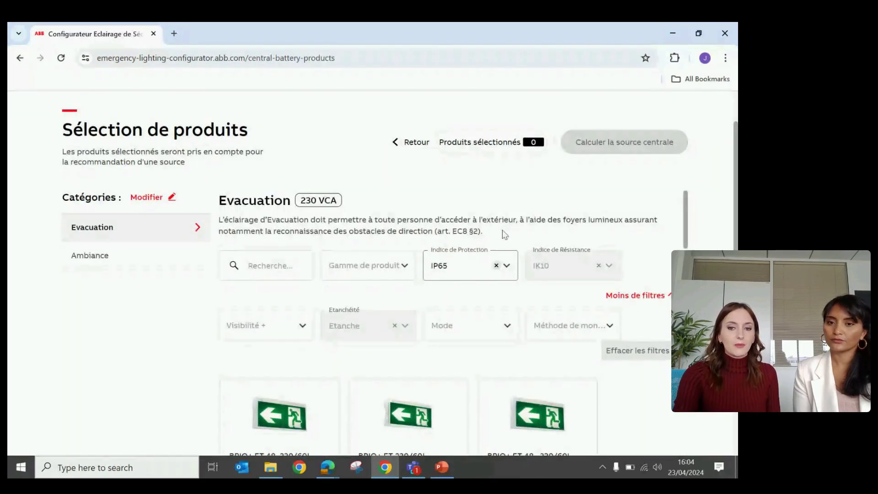
scroll(488, 347, "down", 5)
scroll(488, 347, "up", 5)
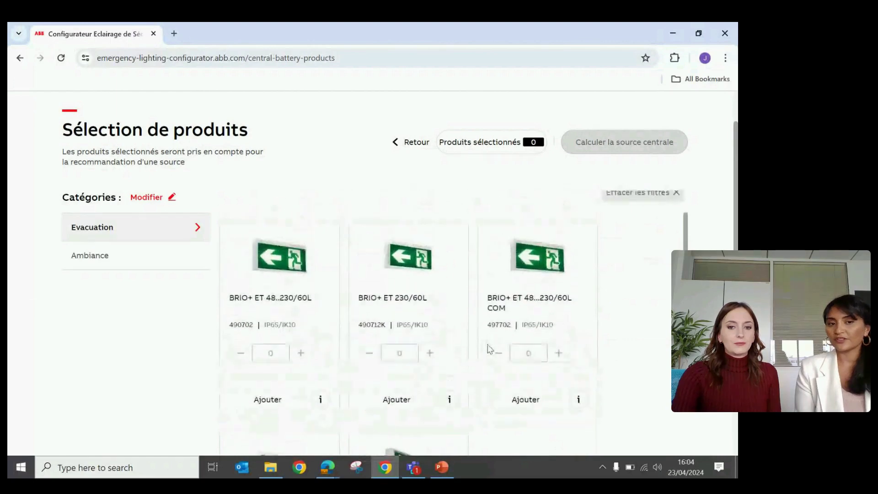
scroll(598, 204, "up", 1)
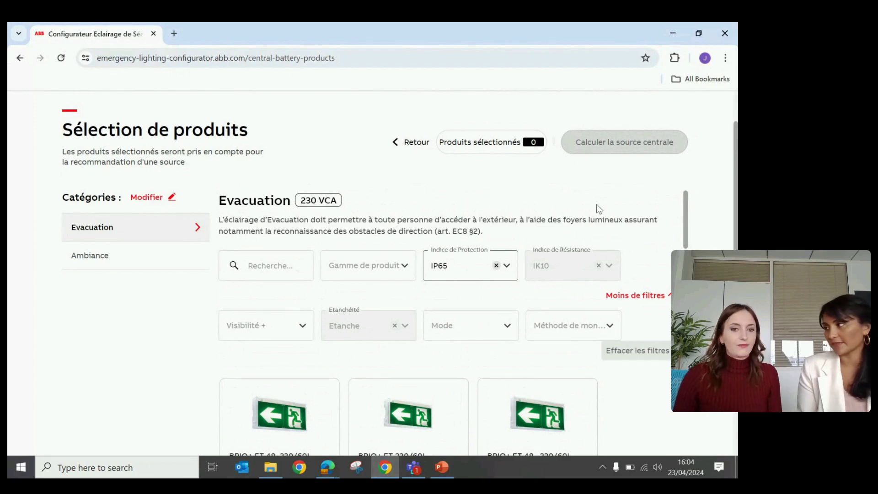
scroll(621, 241, "down", 1)
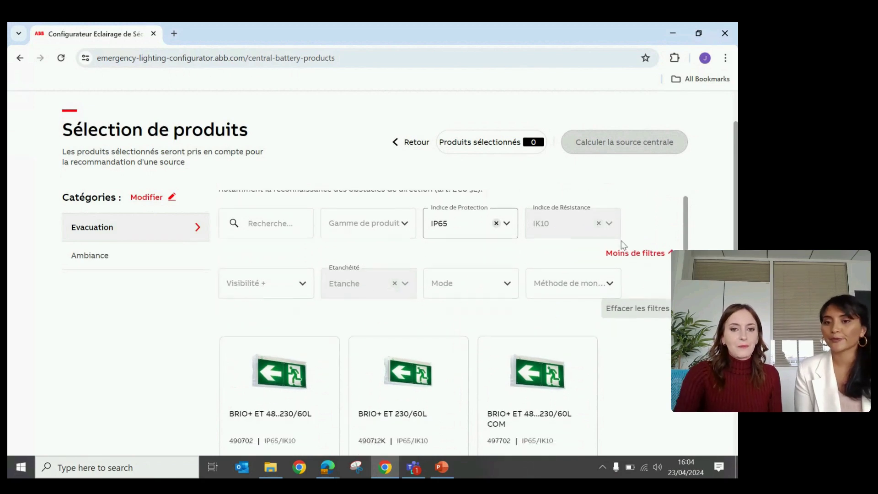
scroll(533, 238, "up", 1)
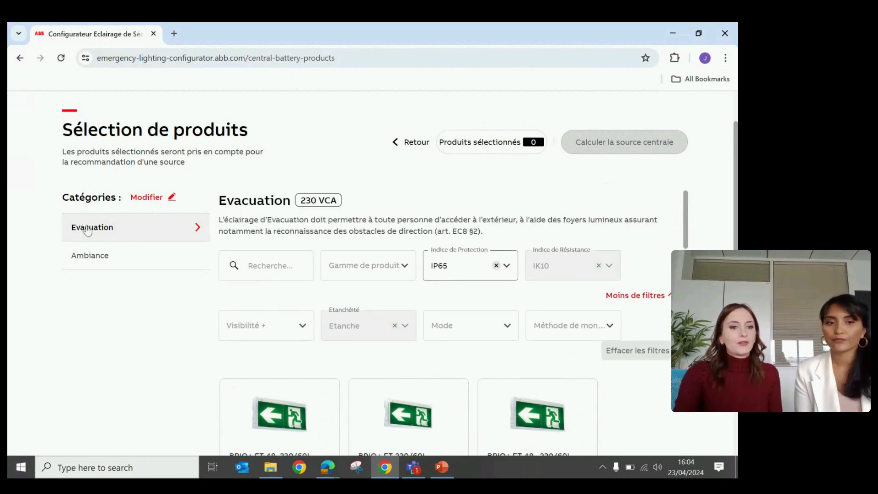
Add the Evacuation luminaire BRIO+ ET 48..230/60L to the selection with a quantity of 50
left_click(109, 257)
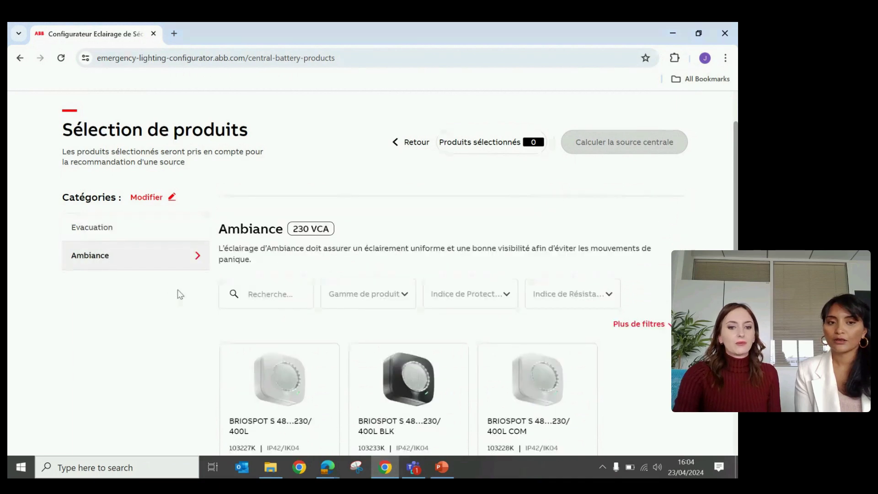
left_click(97, 234)
scroll(376, 260, "down", 1)
scroll(376, 260, "down", 3)
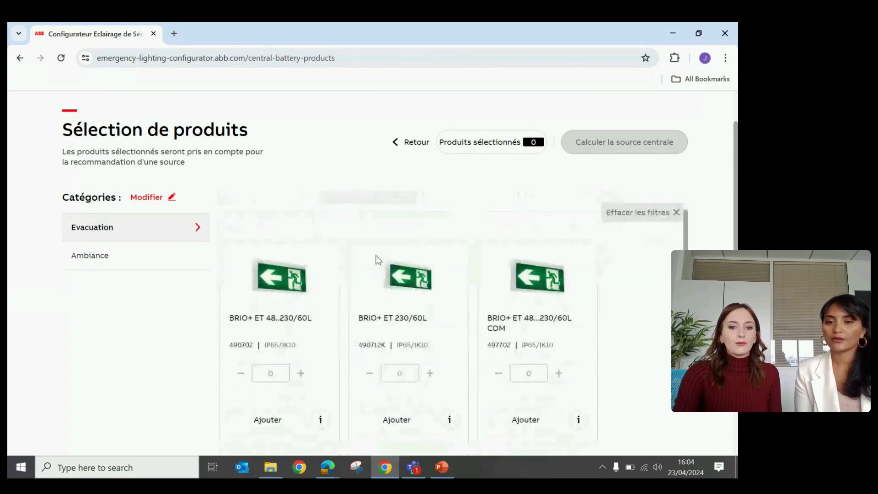
left_click(283, 422)
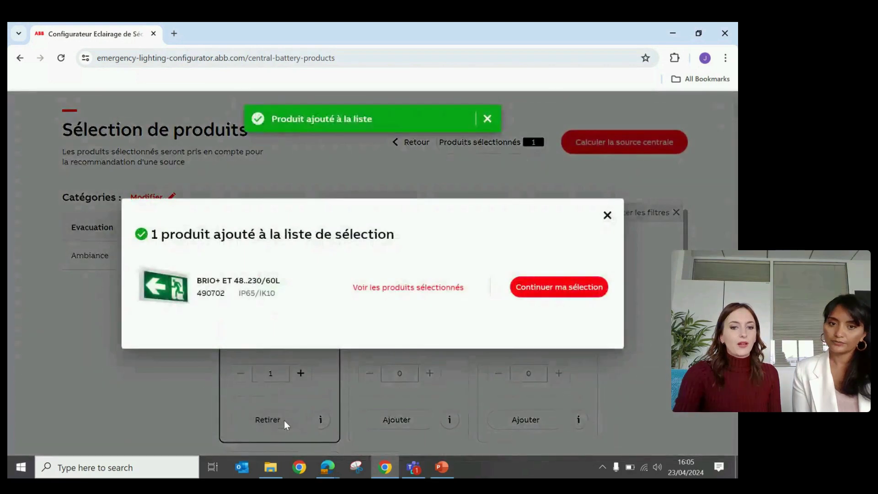
left_click(547, 299)
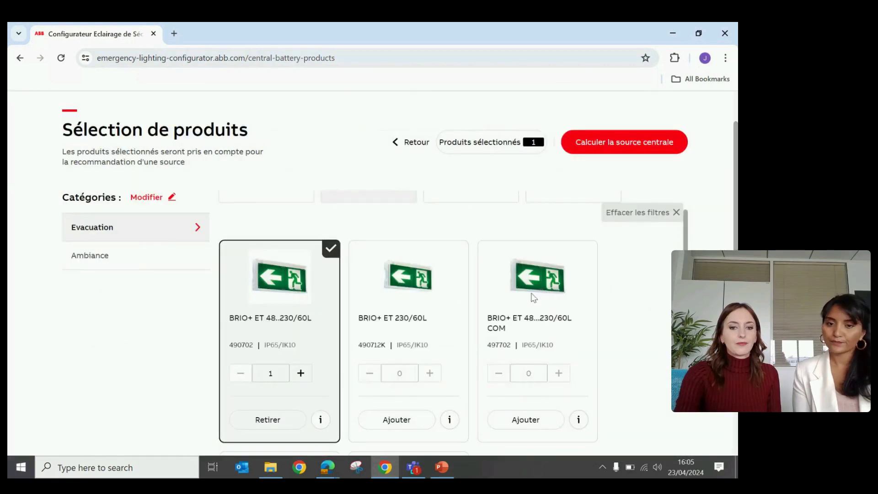
left_click(279, 374)
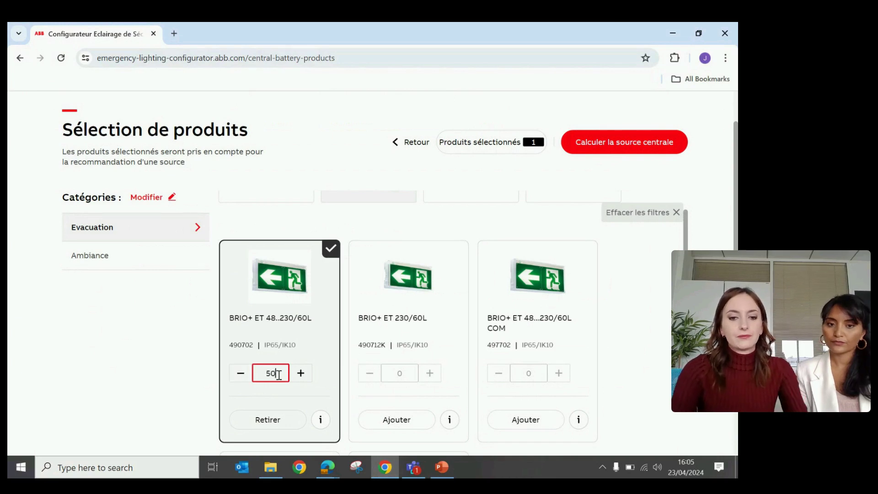
left_click(631, 295)
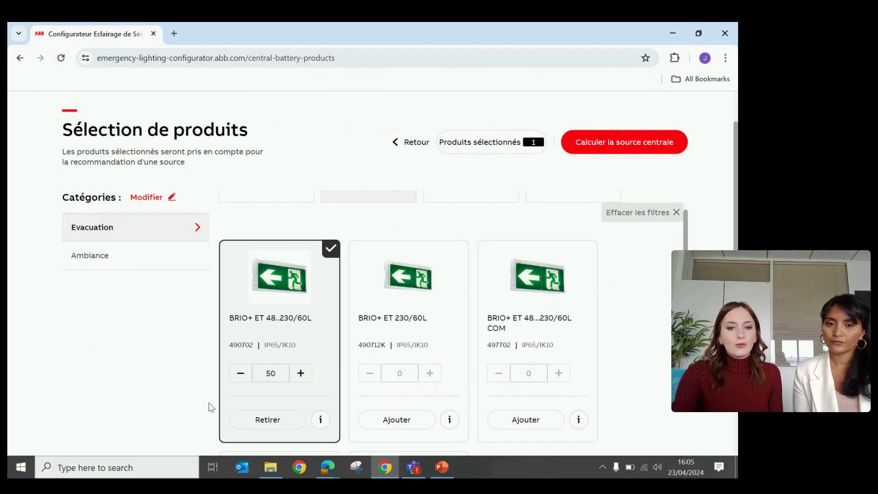
Review the general information, dimensions and technical data in the details of the BRIO+ ET 48..230/60L
left_click(322, 421)
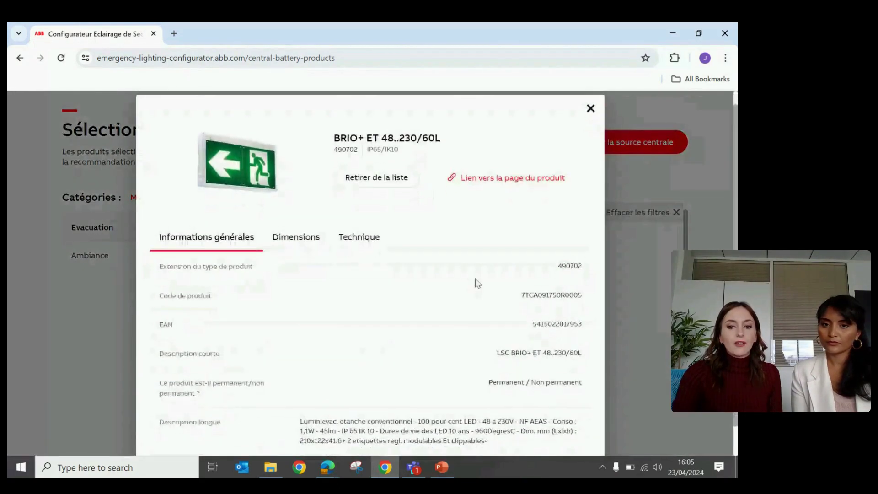
scroll(344, 289, "down", 1)
scroll(345, 288, "up", 1)
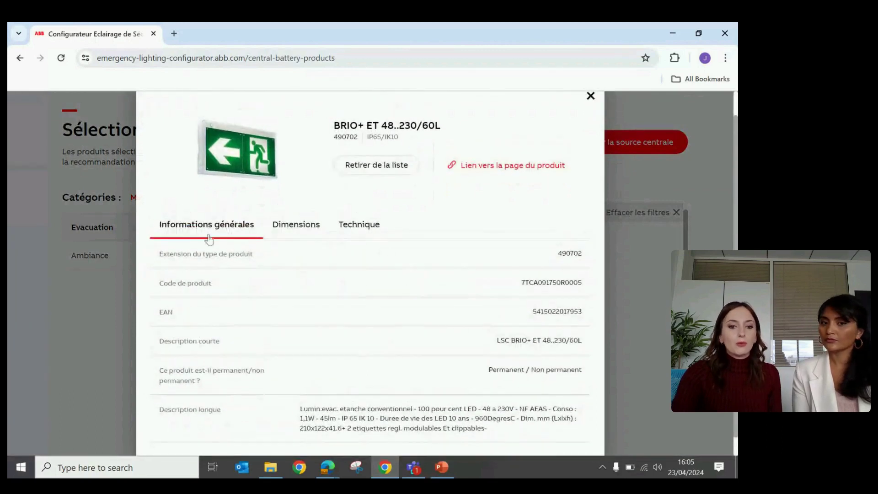
left_click(294, 229)
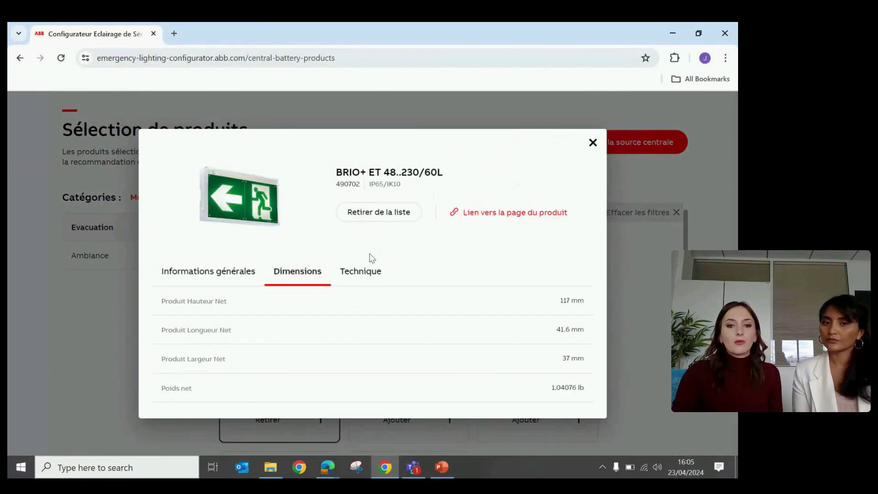
left_click(368, 272)
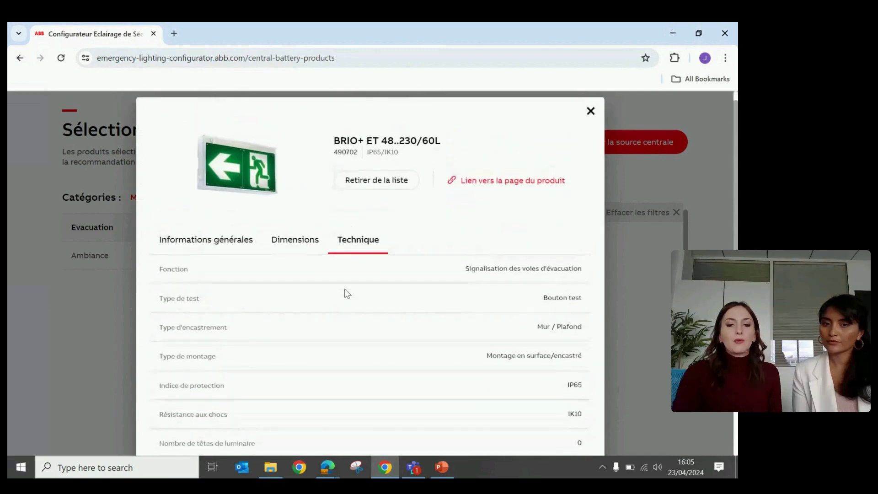
Open the linked ABB product page for 490702, examine its data sheet through to the certificates, and return to the product selection
left_click(502, 185)
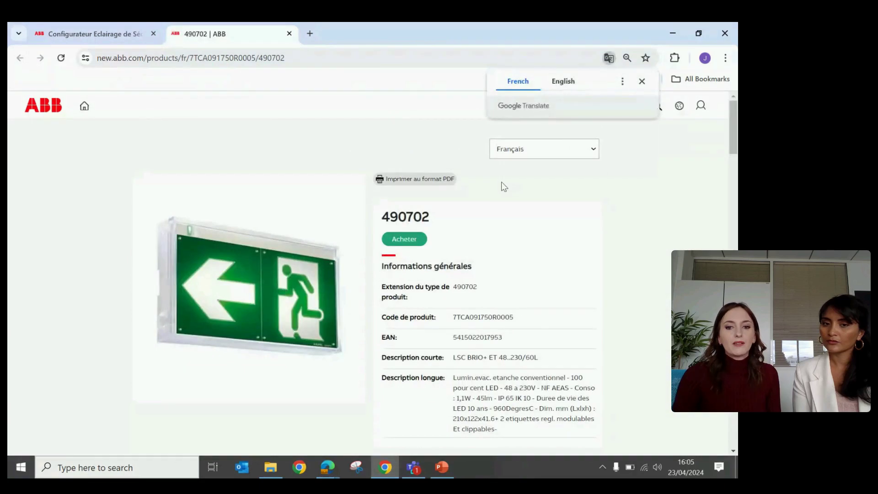
scroll(663, 279, "down", 2)
scroll(664, 279, "down", 7)
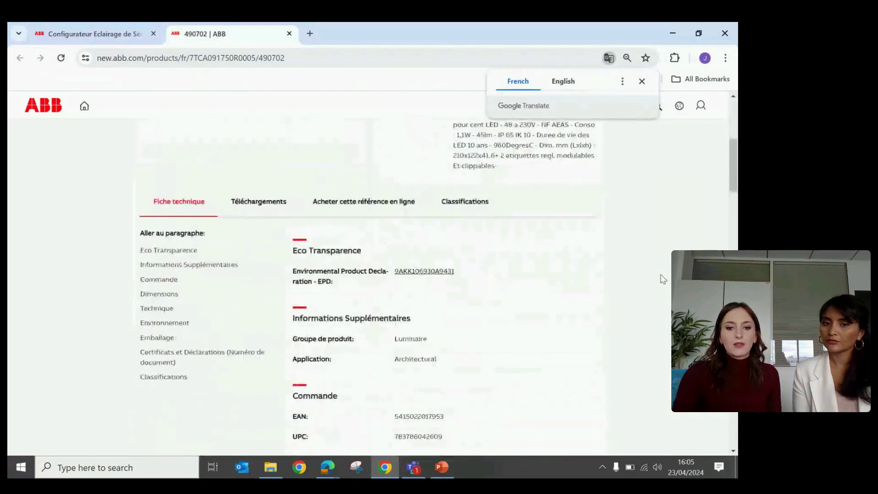
scroll(663, 279, "down", 11)
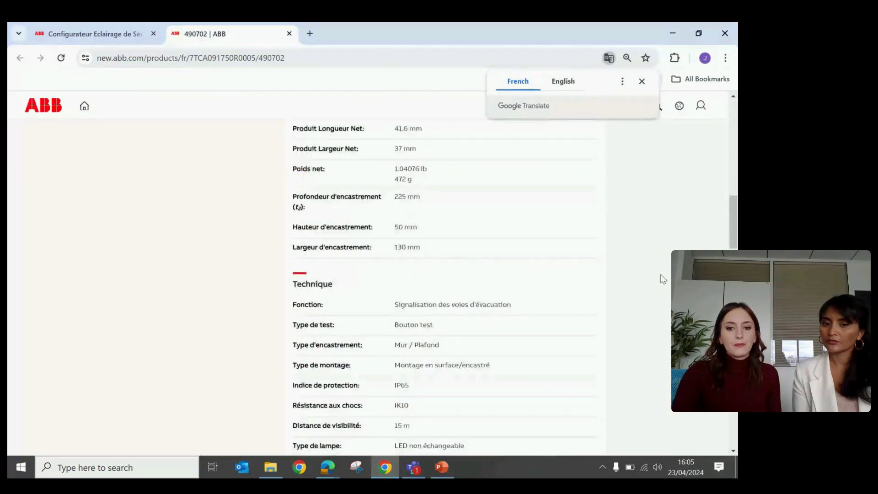
scroll(663, 279, "down", 10)
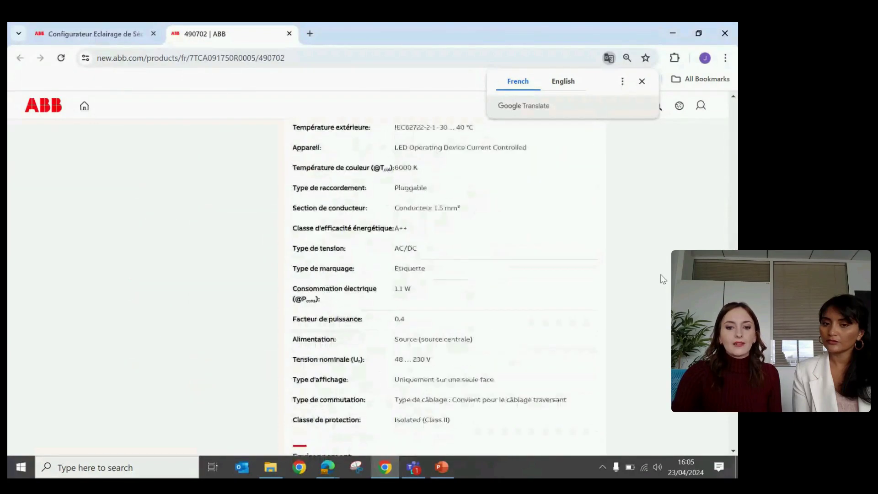
scroll(663, 279, "down", 5)
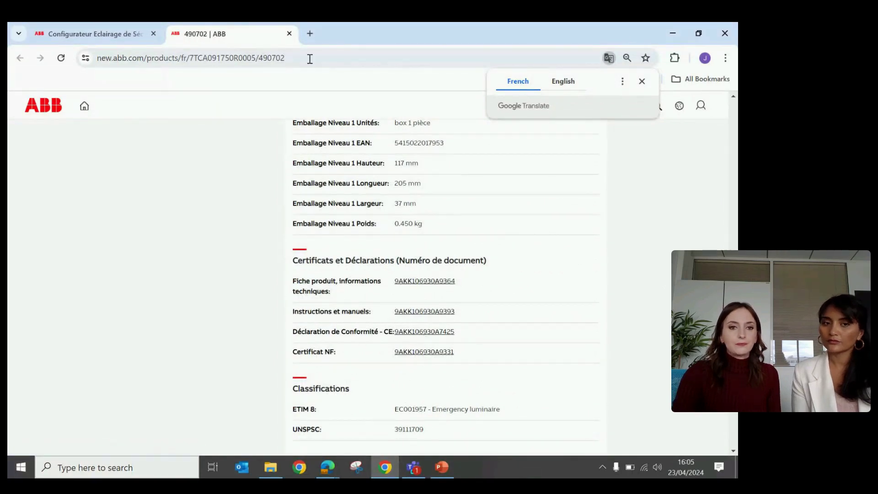
left_click(290, 35)
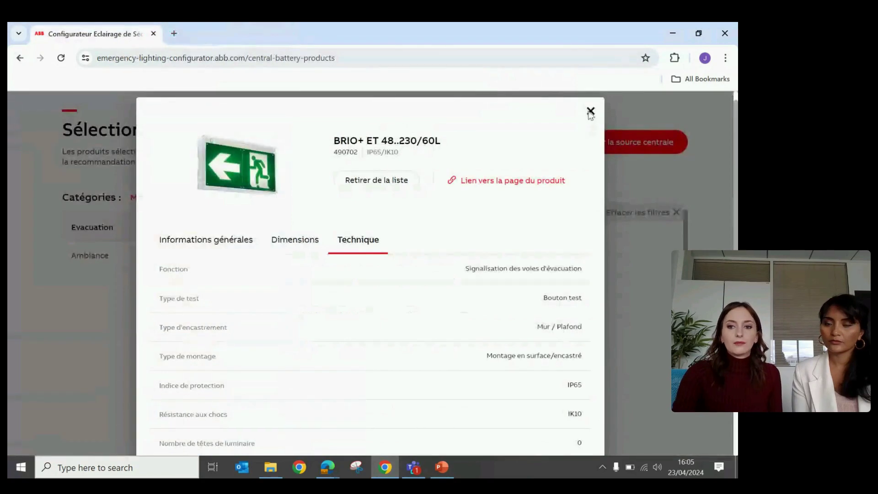
left_click(588, 112)
Add the Ambiance luminaire BRIOSPOT S 48...230/ 400L to the selection with a quantity of 10
left_click(112, 257)
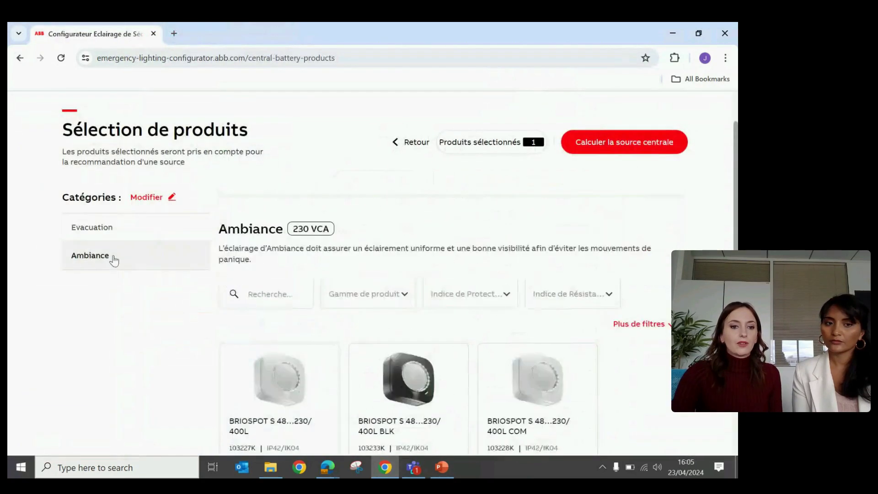
scroll(300, 382, "down", 3)
left_click(284, 398)
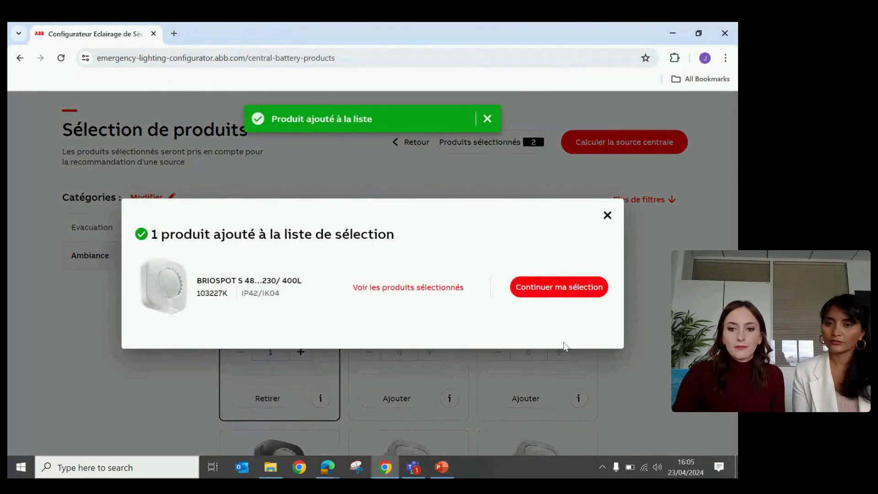
left_click(547, 285)
left_click(271, 352)
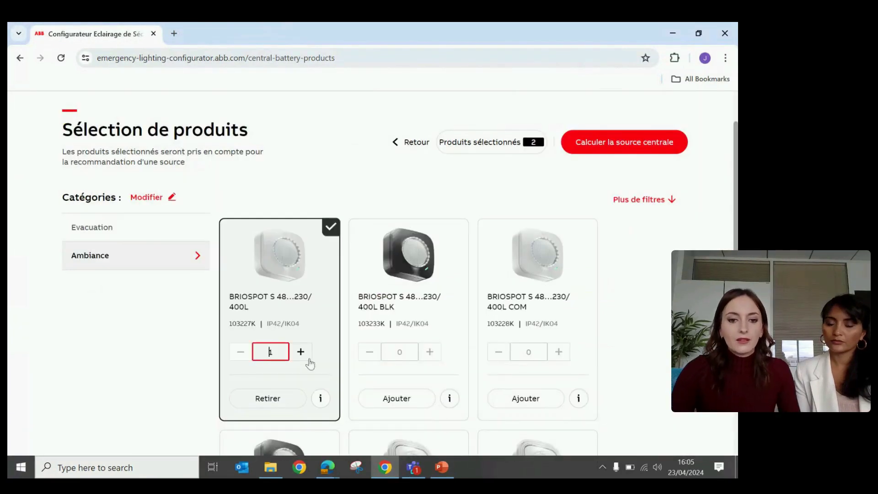
type("0")
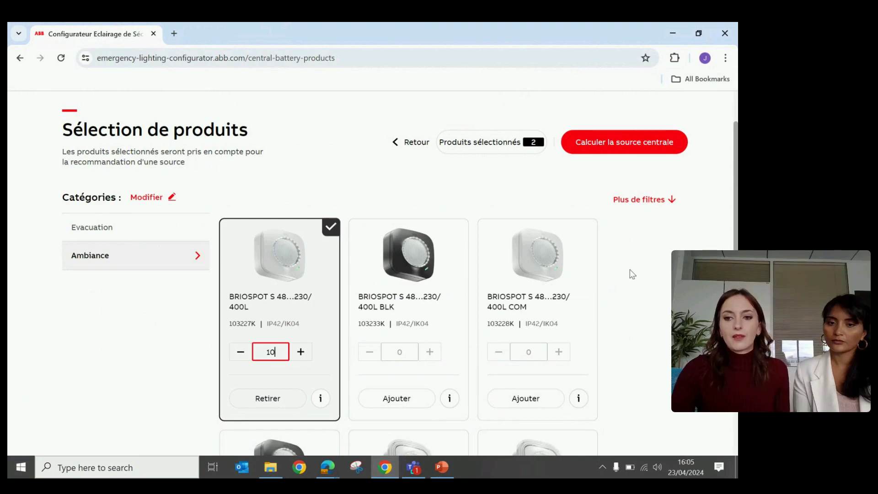
Calculate the central source for the selected products and review the recommendation and product list
scroll(632, 274, "down", 5)
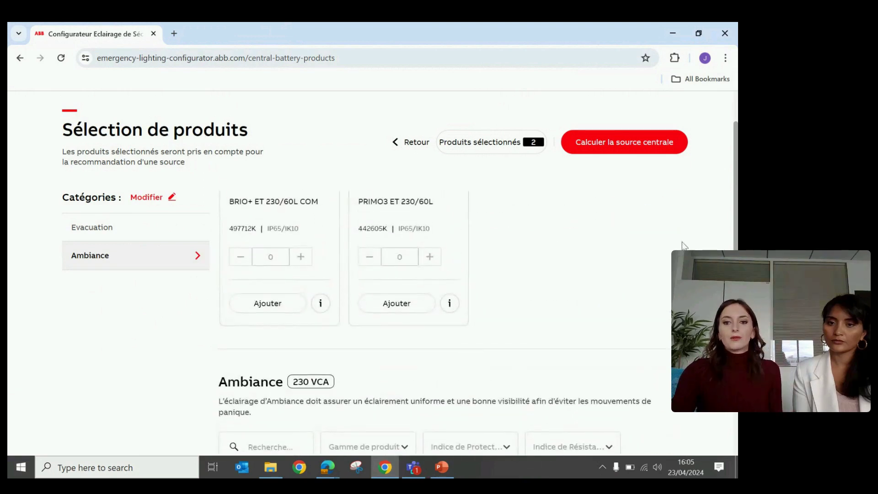
left_click(620, 143)
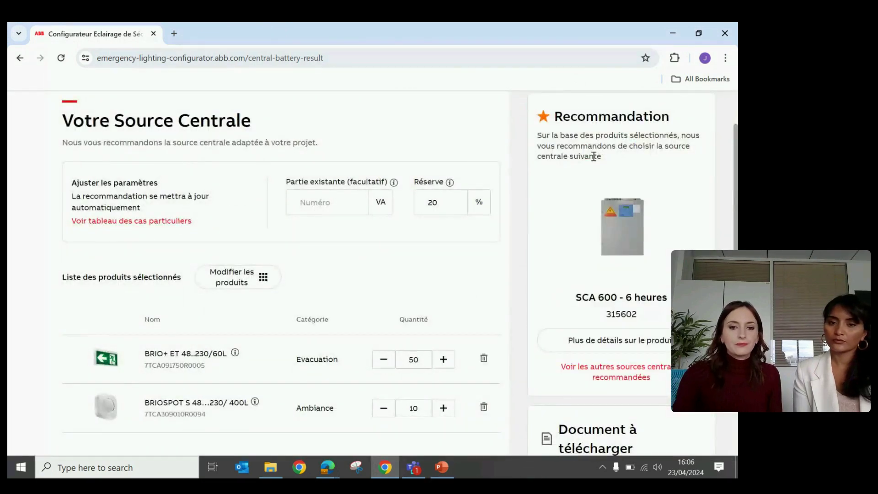
scroll(515, 145, "down", 1)
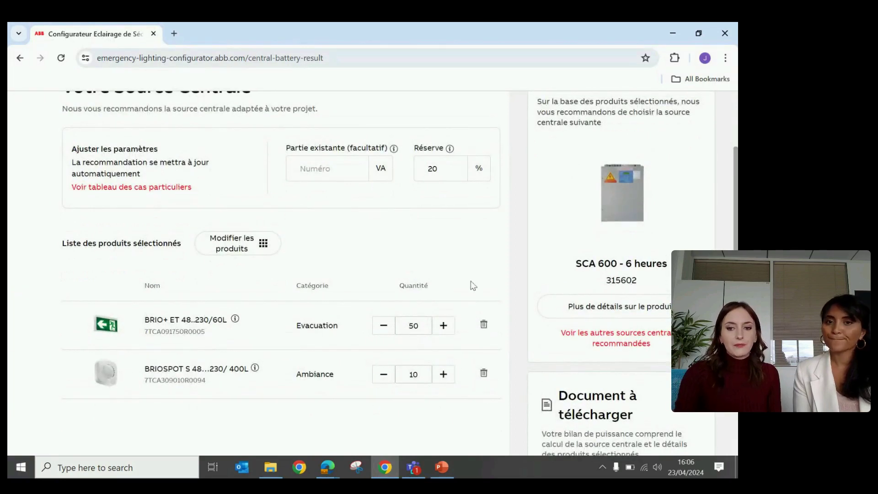
scroll(631, 142, "up", 1)
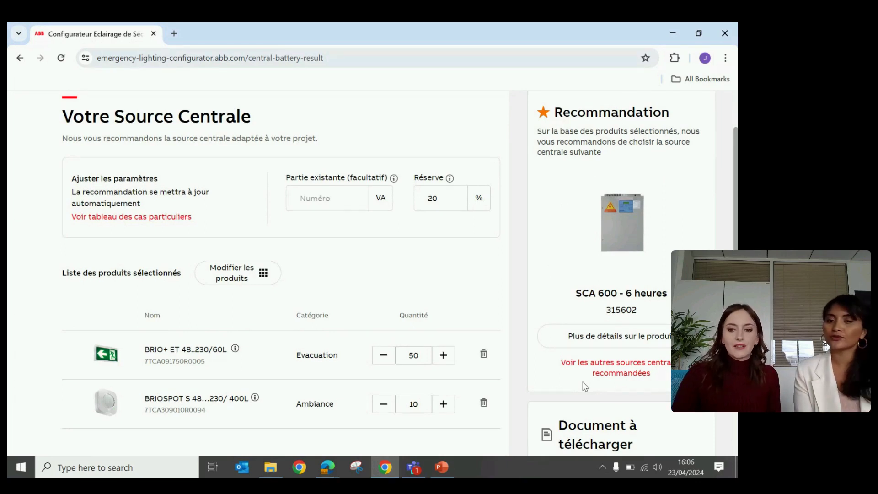
Download the Bilan de puissance document for the recommended central source
scroll(585, 387, "down", 2)
scroll(585, 387, "down", 2)
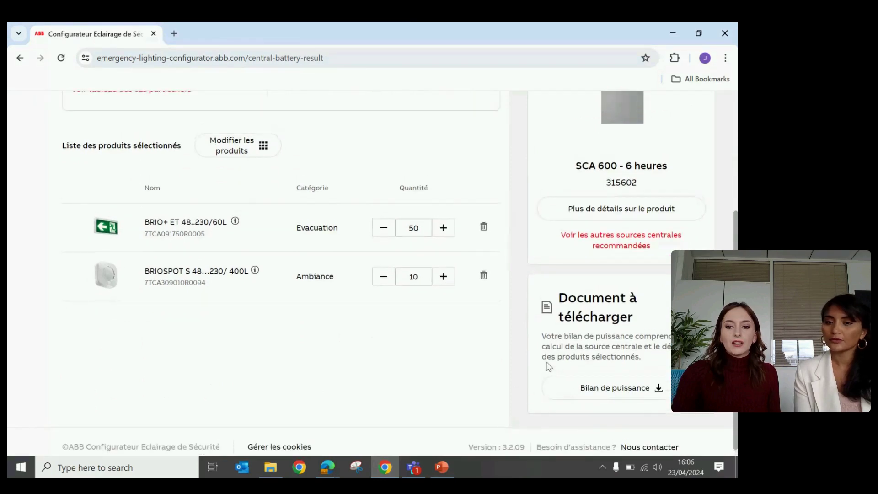
left_click(666, 394)
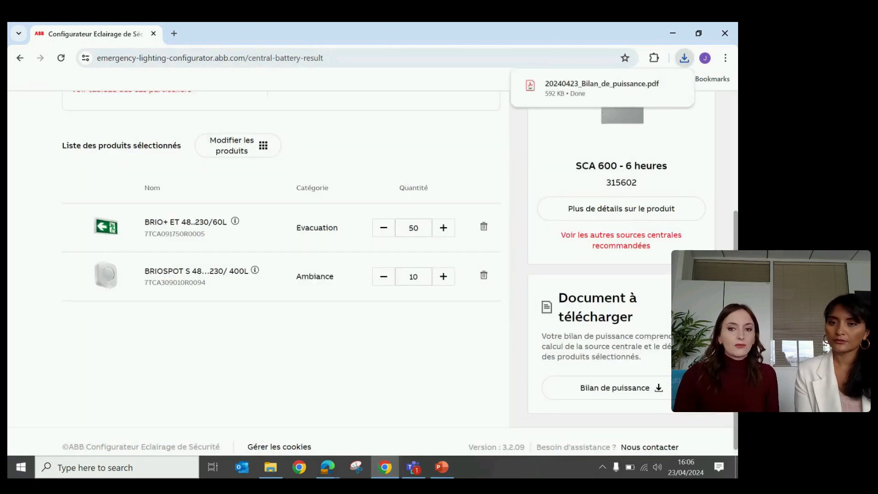
Open the downloaded Bilan de puissance PDF, review its power summary, recommended source and luminaire details, and close it
left_click(599, 89)
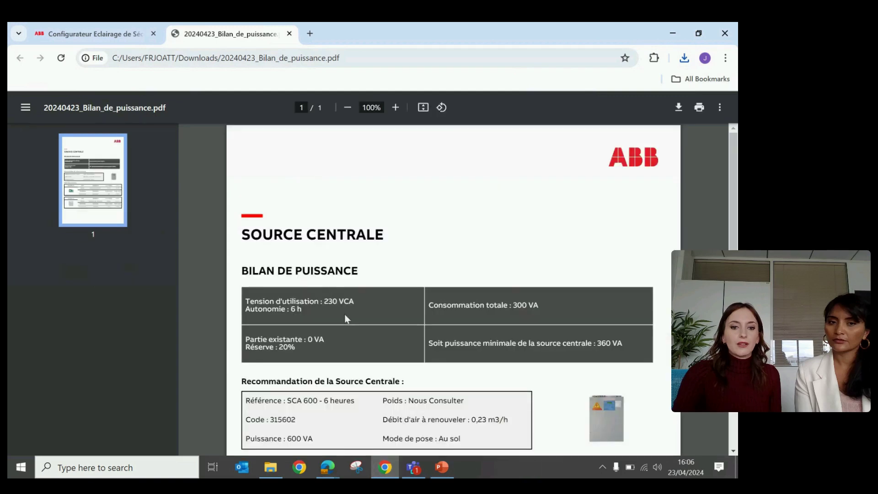
scroll(339, 275, "down", 1)
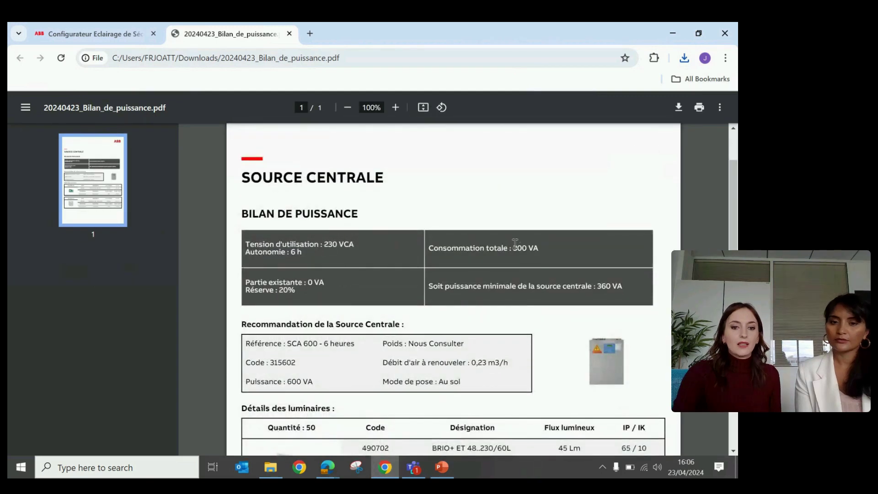
scroll(412, 266, "down", 2)
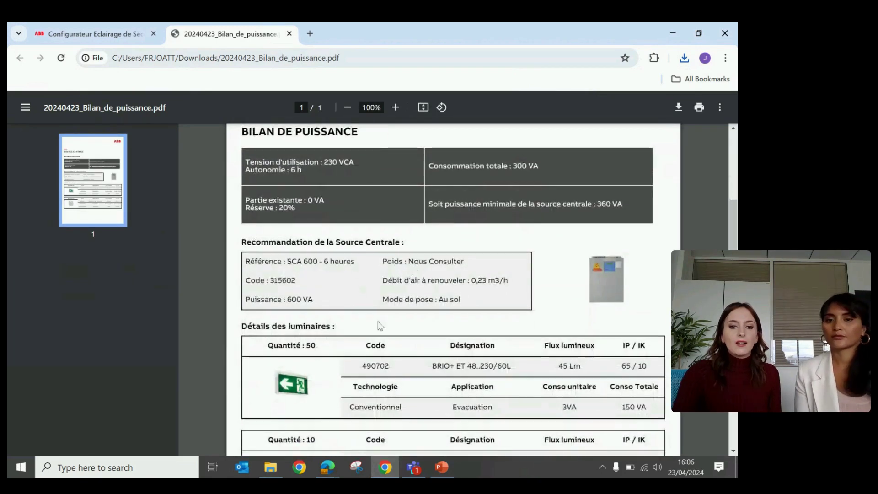
scroll(358, 261, "down", 2)
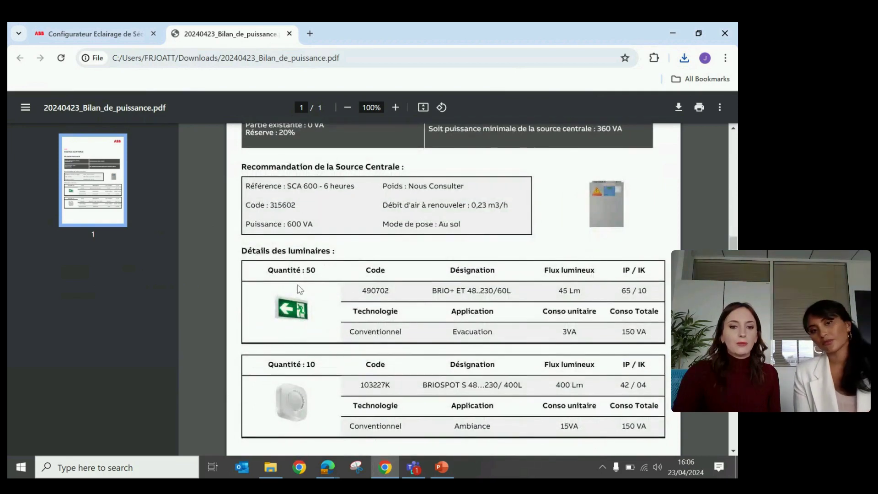
scroll(299, 289, "down", 1)
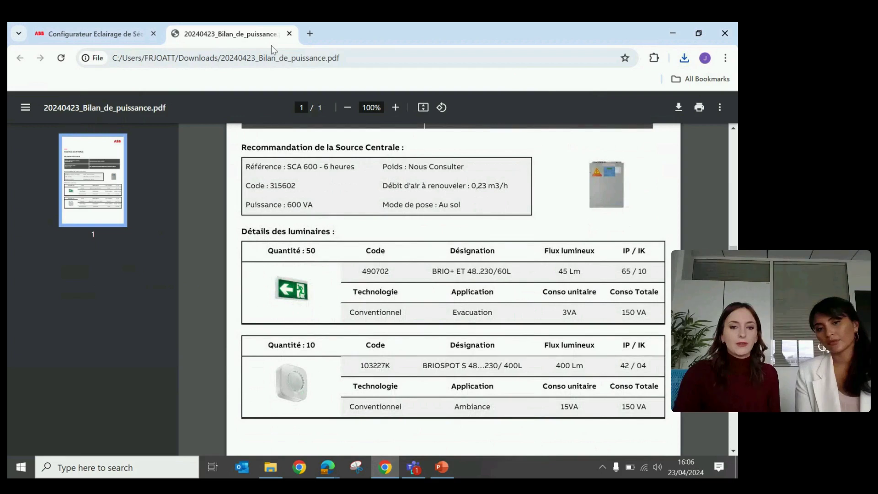
left_click(289, 34)
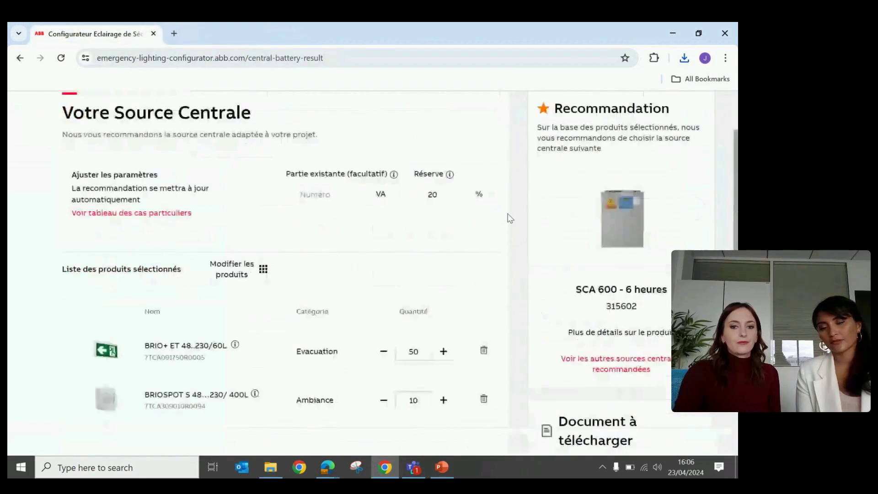
Leave the central source result and return to the configurator's home page, confirming the exit
scroll(511, 219, "up", 1)
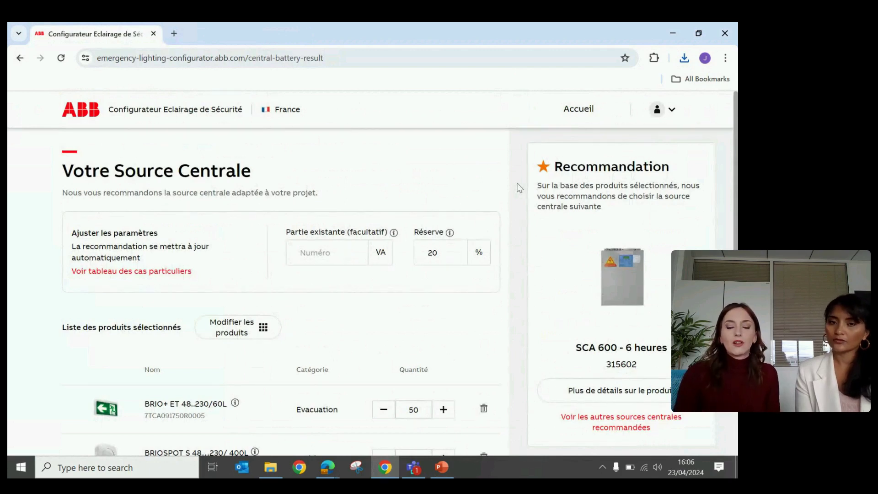
scroll(520, 187, "down", 1)
scroll(520, 187, "up", 1)
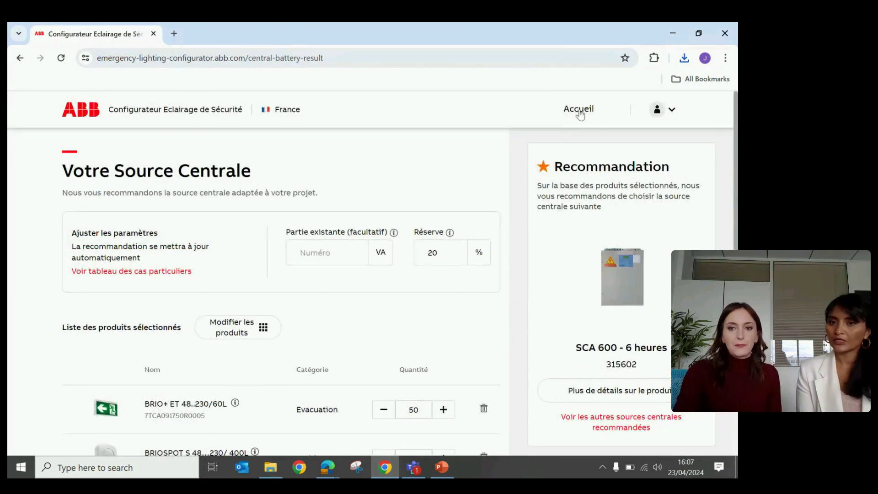
scroll(509, 190, "down", 2)
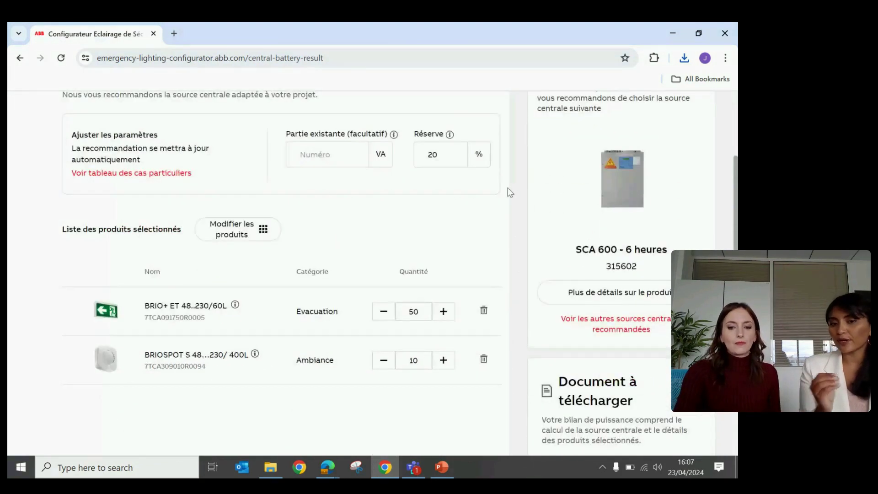
scroll(509, 192, "up", 3)
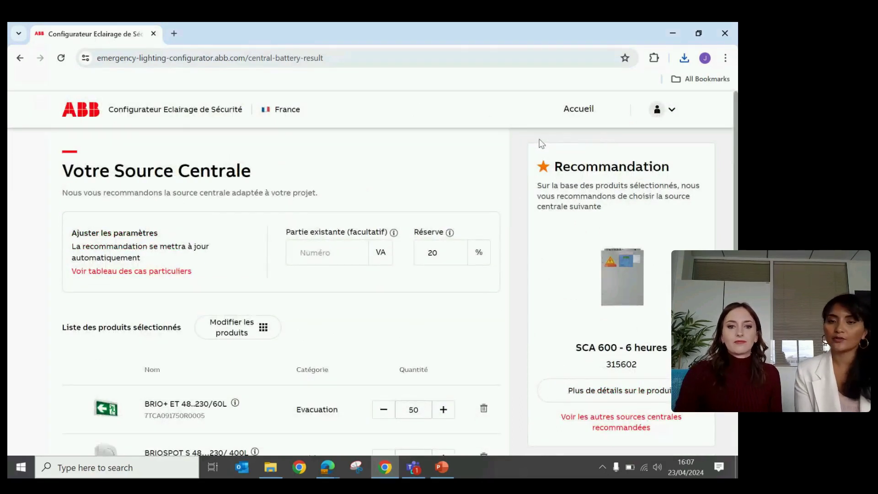
left_click(580, 111)
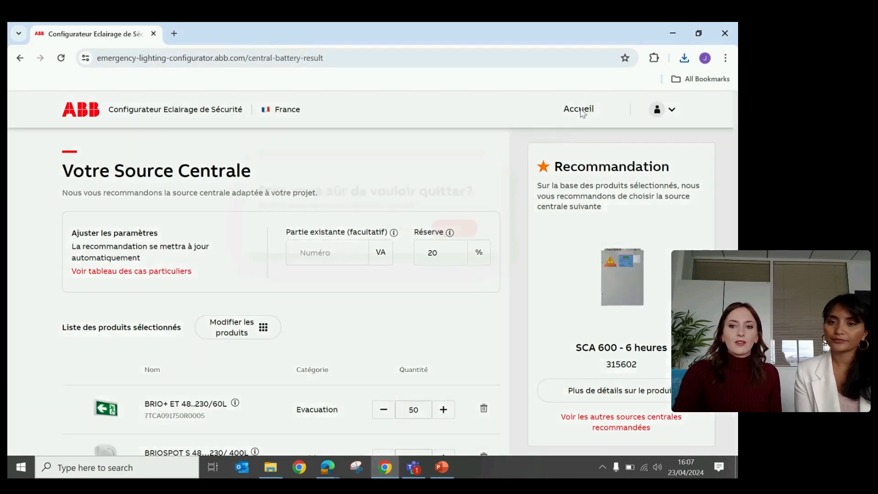
left_click(462, 231)
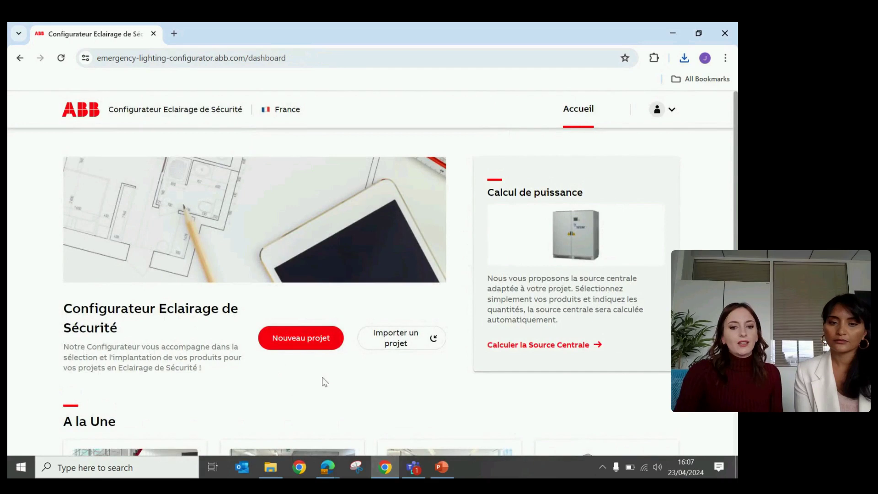
Create a new project named DEMO with the CCTP option
left_click(302, 341)
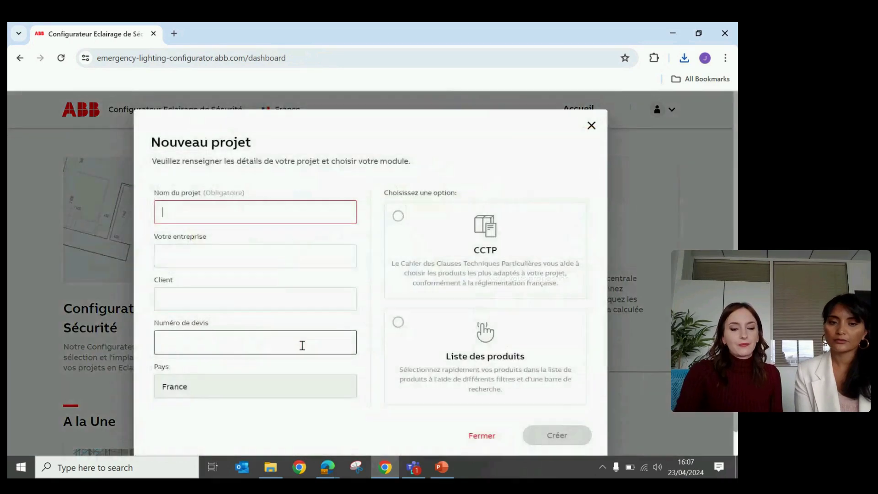
left_click(209, 214)
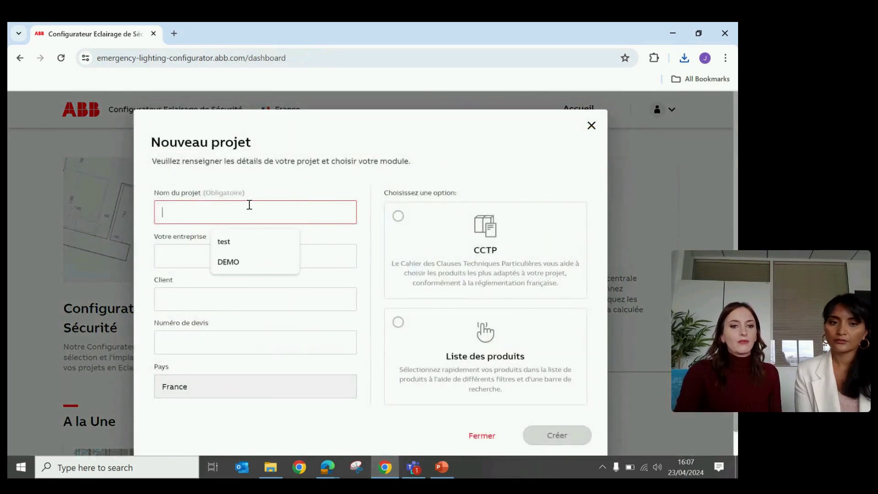
type("DEMO")
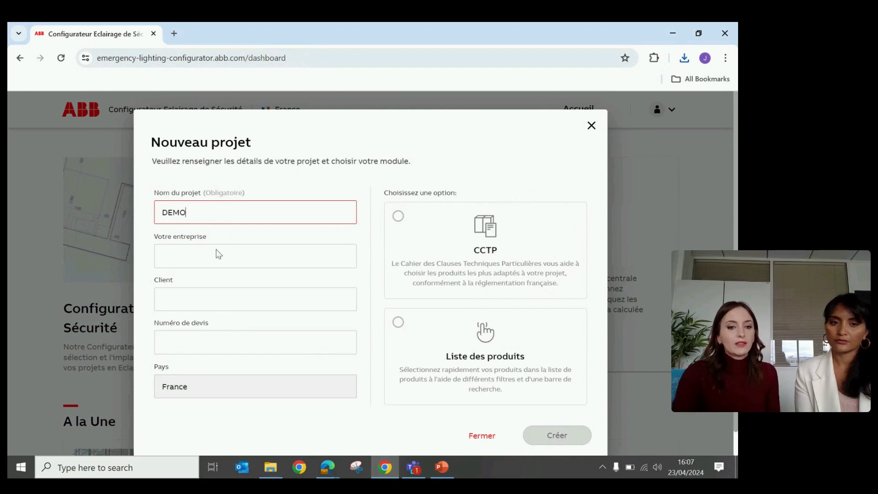
scroll(494, 157, "down", 1)
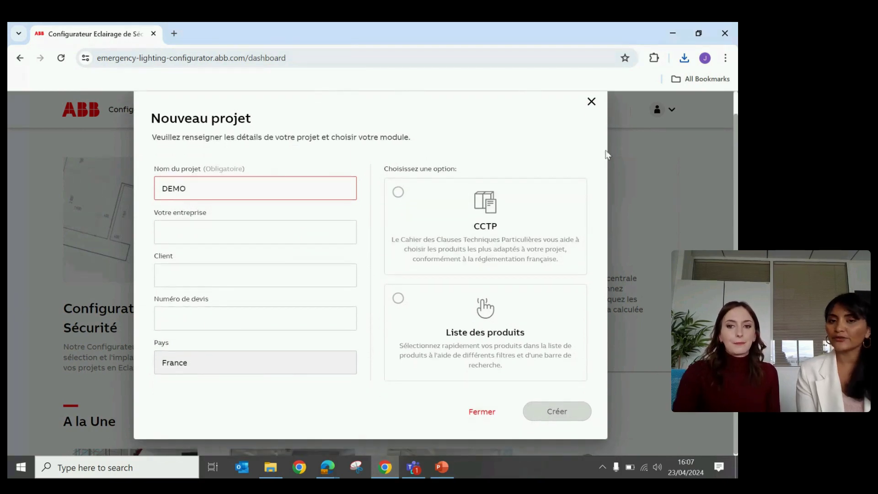
scroll(607, 154, "up", 1)
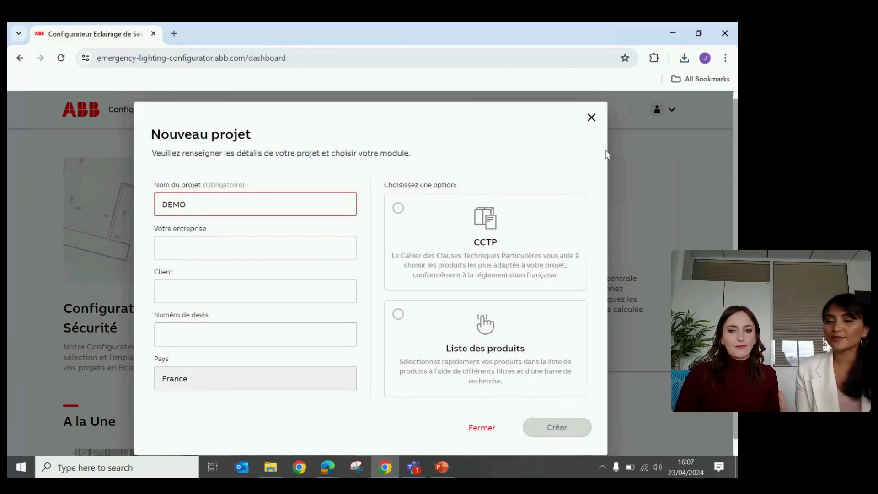
scroll(420, 136, "down", 1)
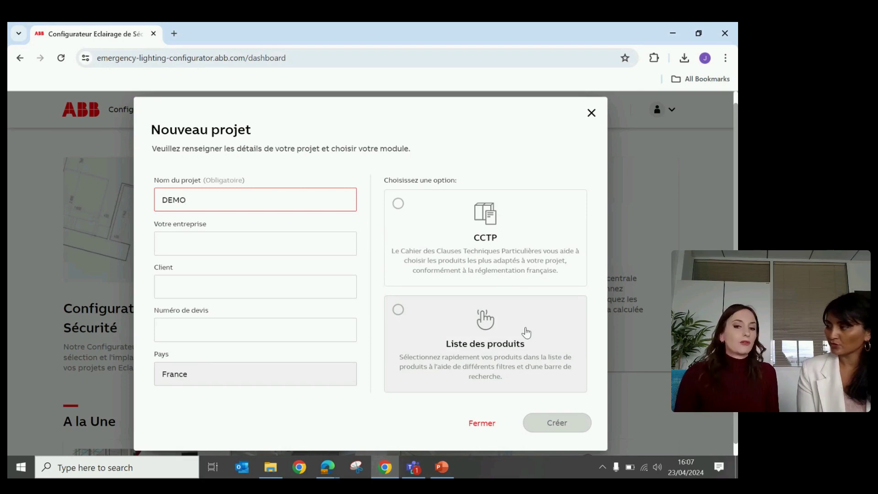
left_click(466, 214)
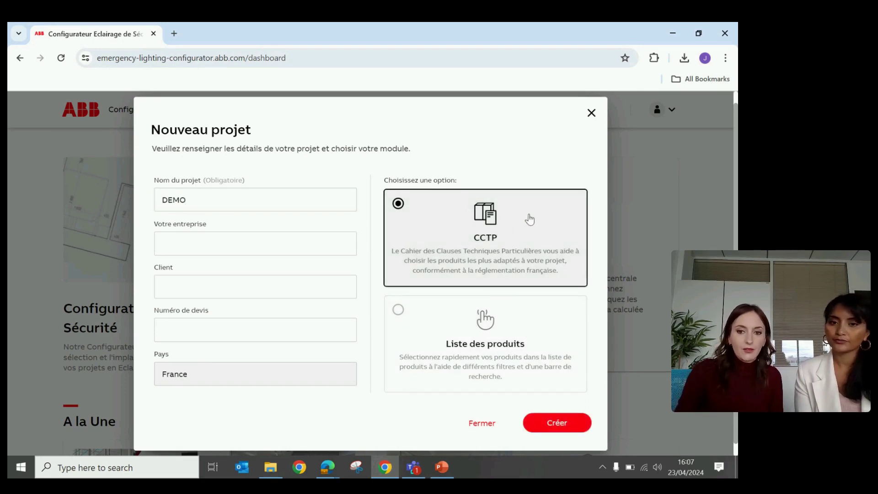
left_click(563, 422)
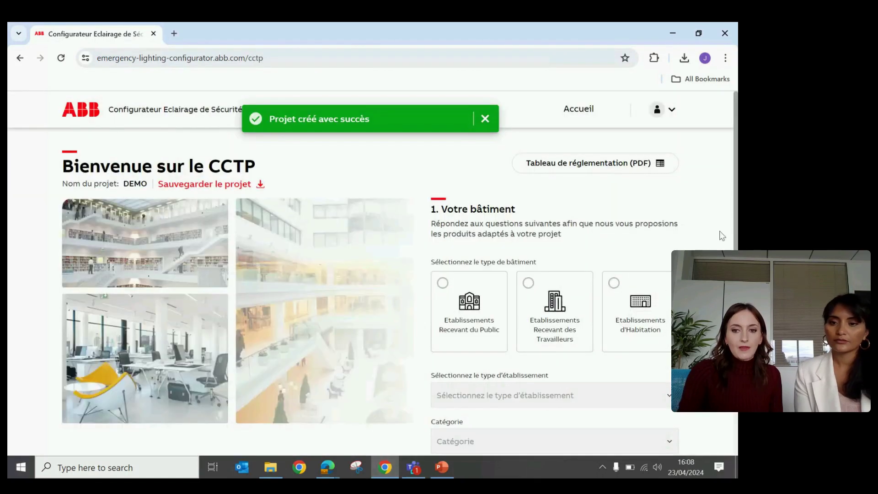
Define the building as Etablissements Recevant du Public, type N | Restaurants, bars, 2ème Catégorie | 701 - 1500 p., and continue to the product questions
scroll(693, 221, "down", 1)
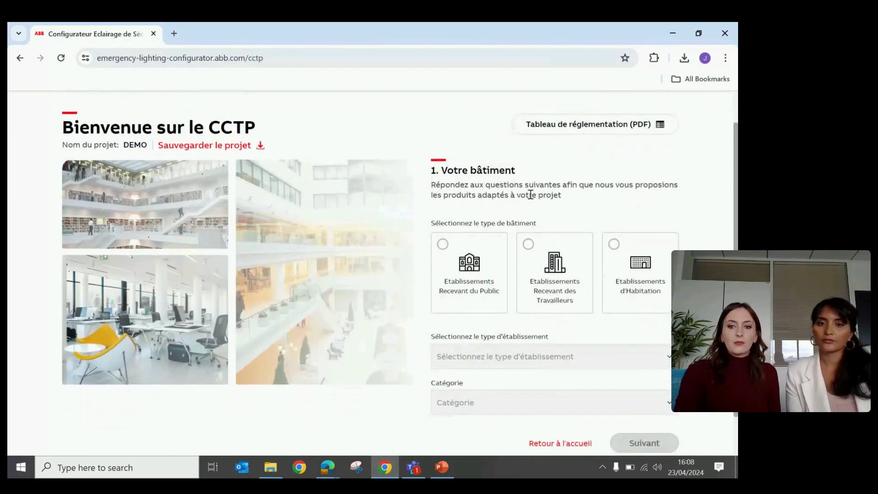
left_click(449, 252)
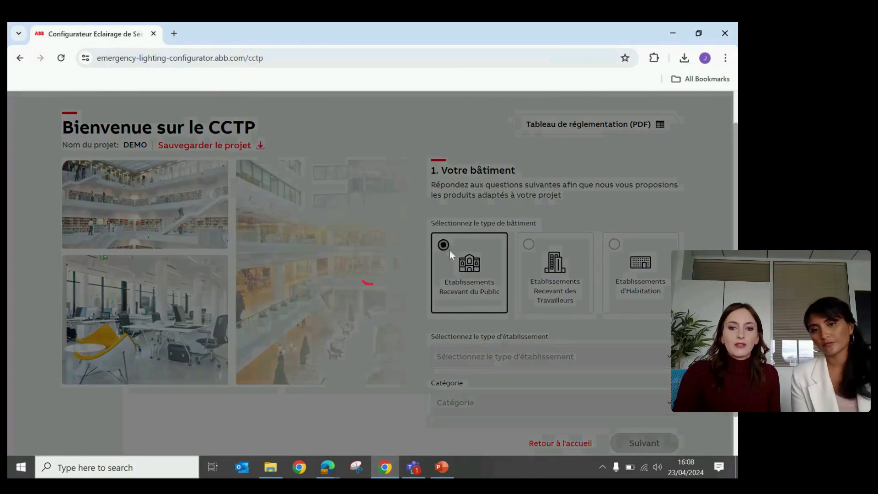
left_click(608, 357)
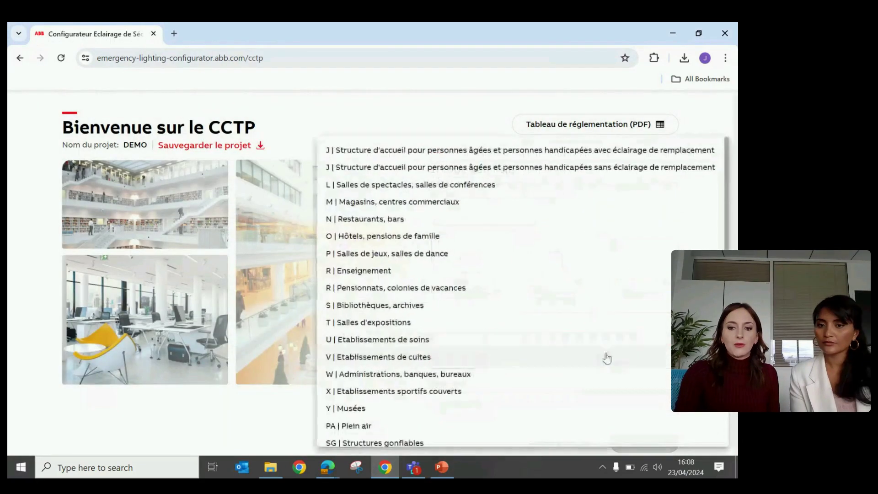
left_click(404, 219)
left_click(501, 402)
left_click(485, 384)
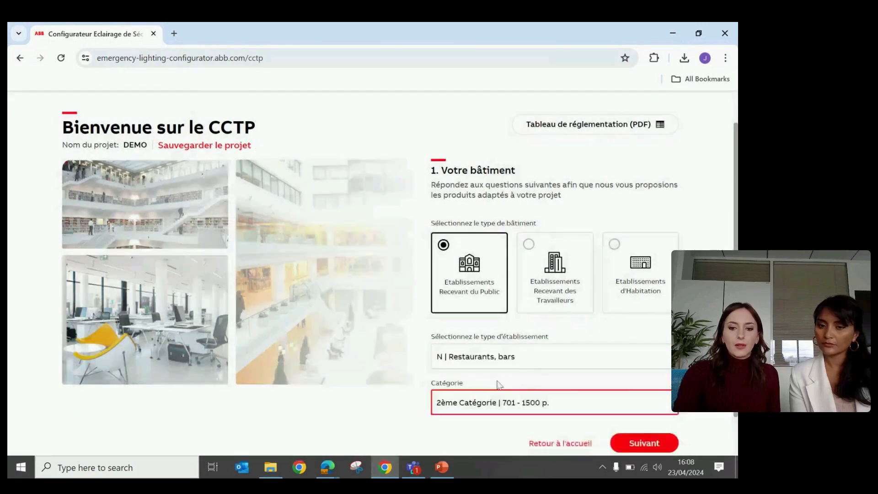
scroll(622, 366, "down", 1)
left_click(623, 422)
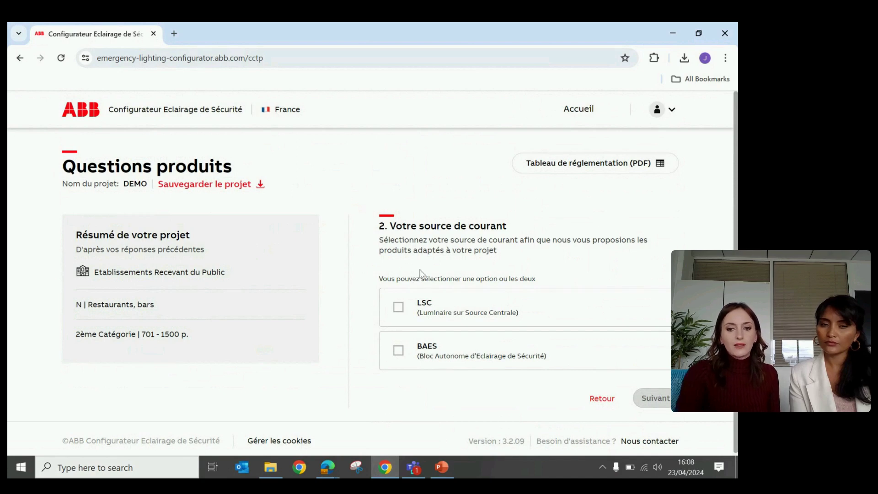
Choose both LSC and BAES as the project's power sources and continue to the LSC questions
left_click(400, 314)
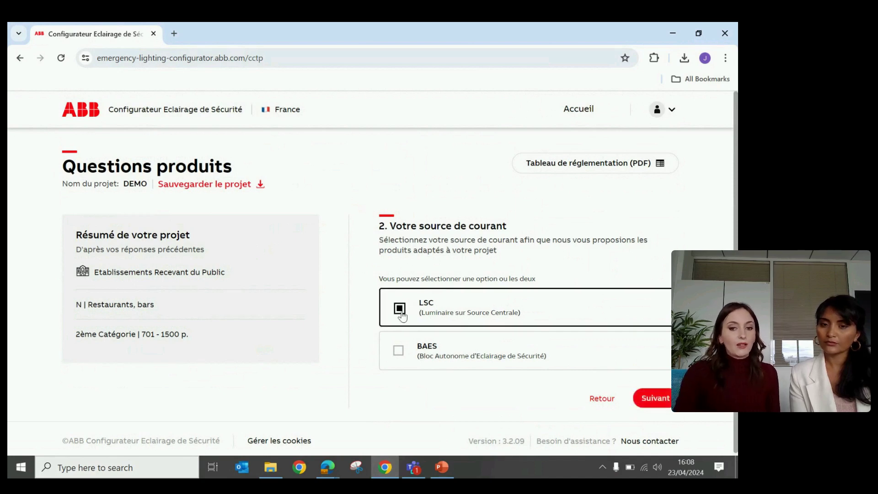
left_click(401, 357)
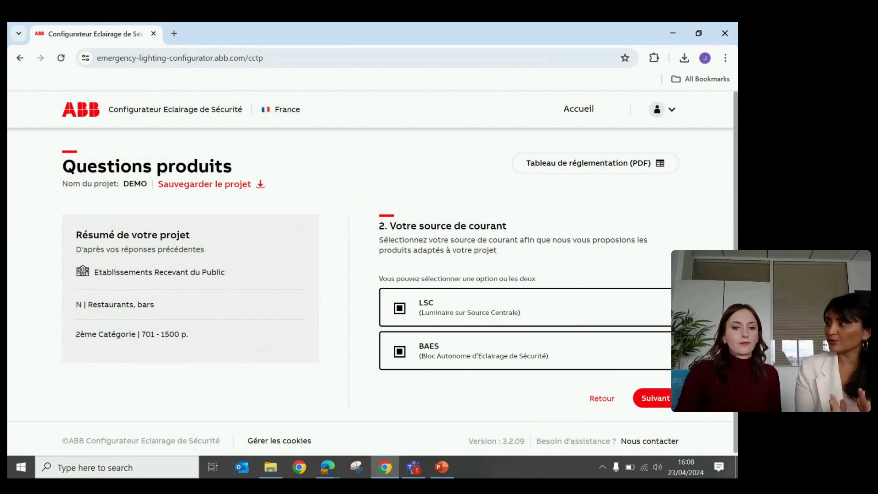
left_click(656, 398)
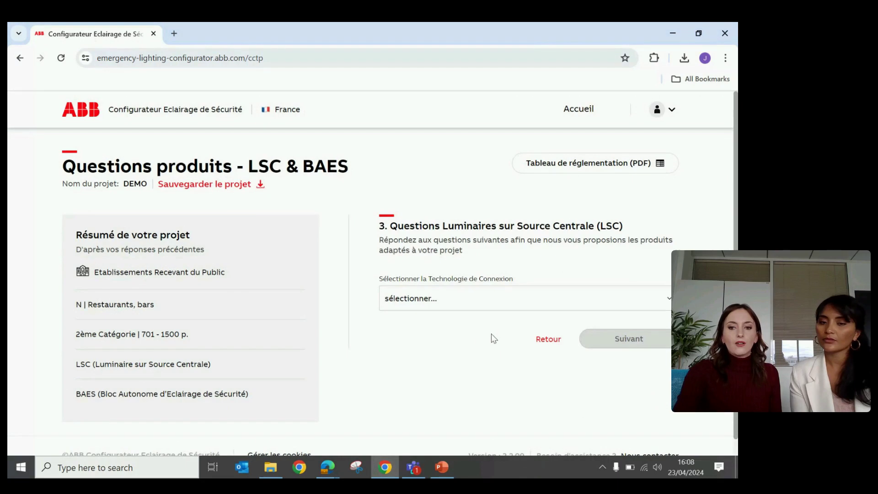
Set the LSC luminaires to Adressable connection technology with a 230 VCA nominal voltage and continue to the BAES questions
left_click(479, 305)
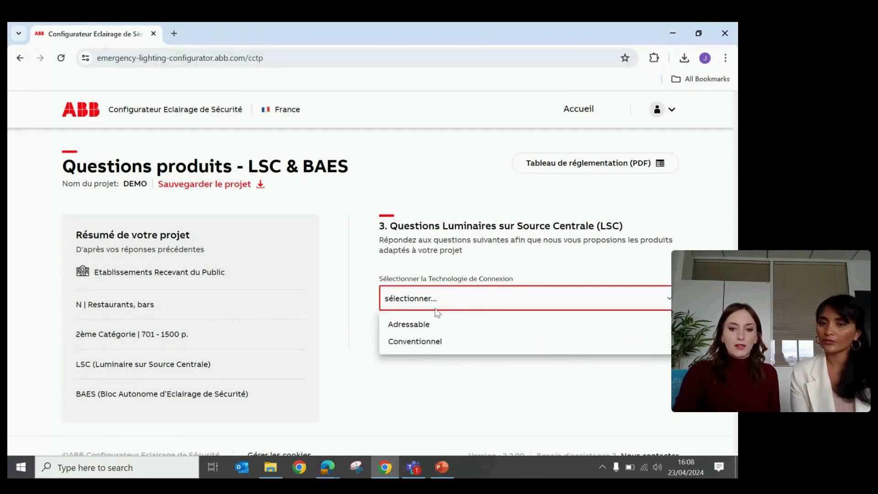
left_click(425, 324)
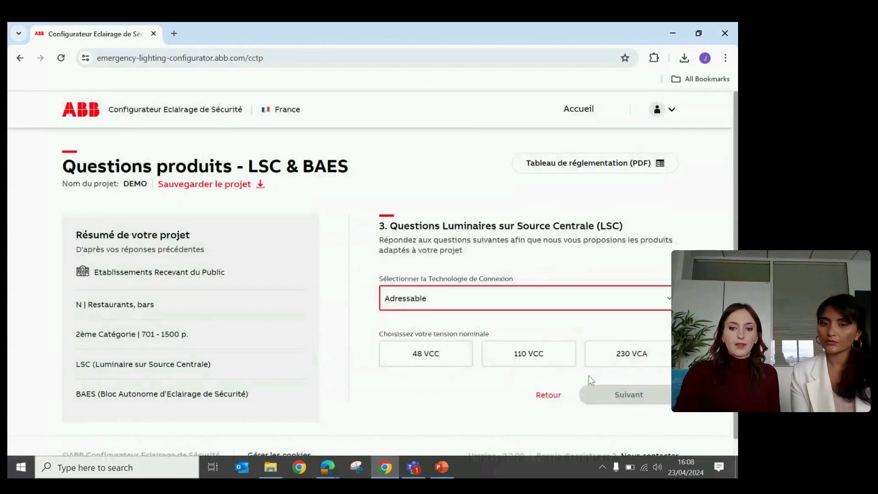
left_click(633, 362)
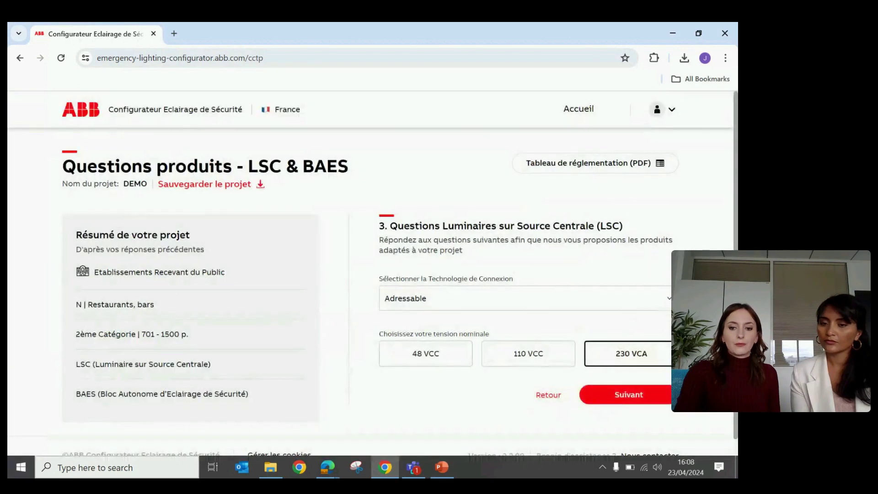
left_click(639, 396)
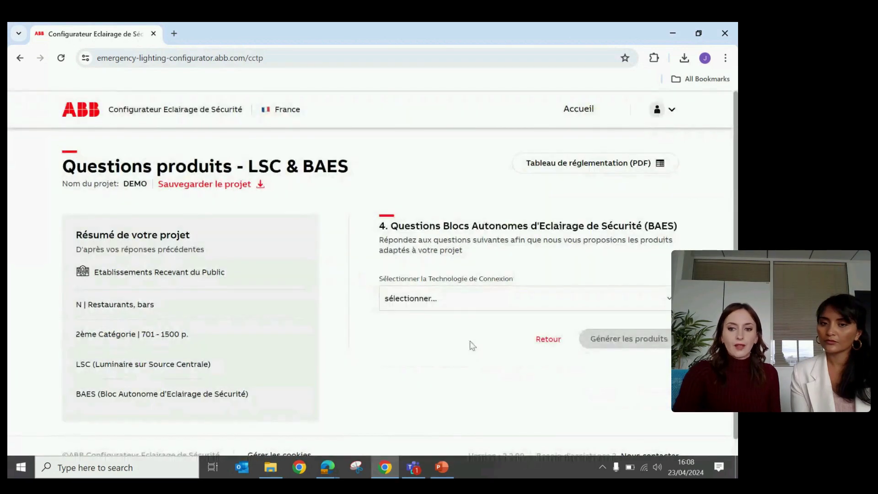
Set the BAES connection technology to Adressable, generate the products and proceed to the product selection
left_click(449, 302)
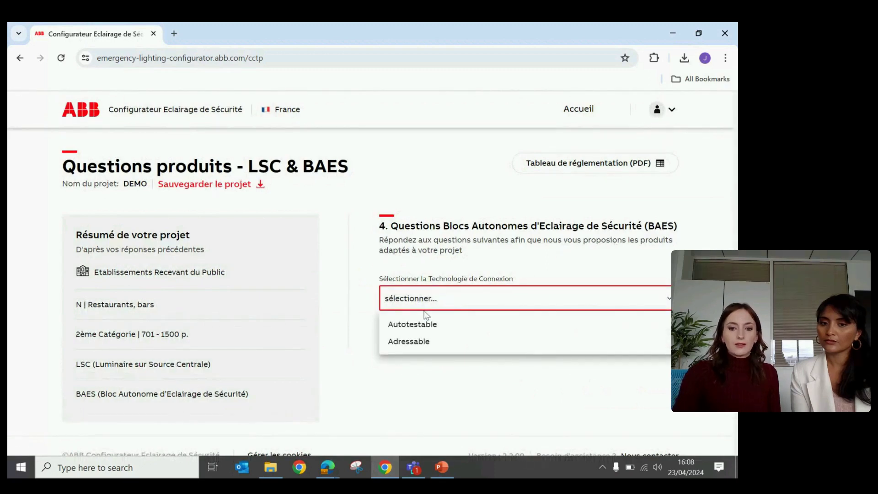
left_click(428, 342)
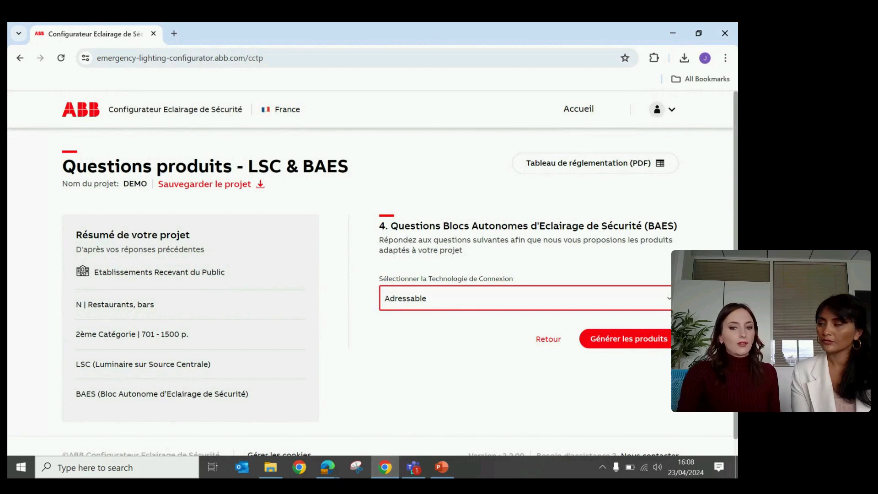
left_click(626, 339)
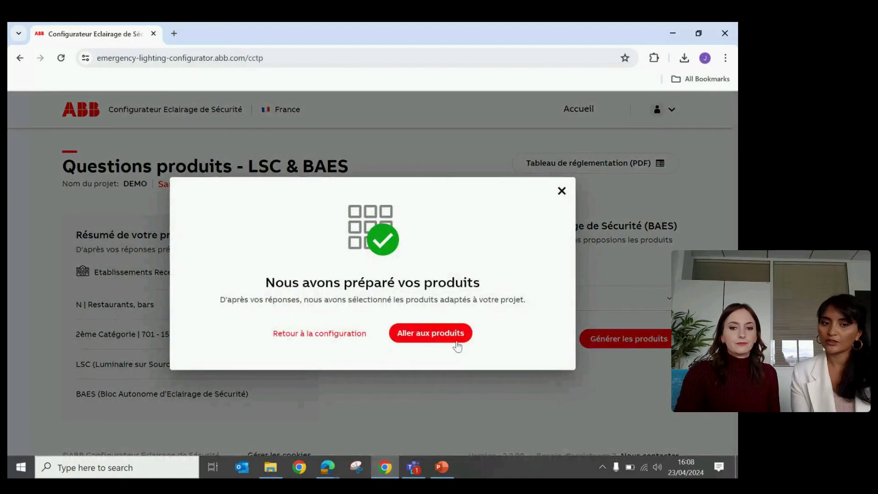
left_click(453, 337)
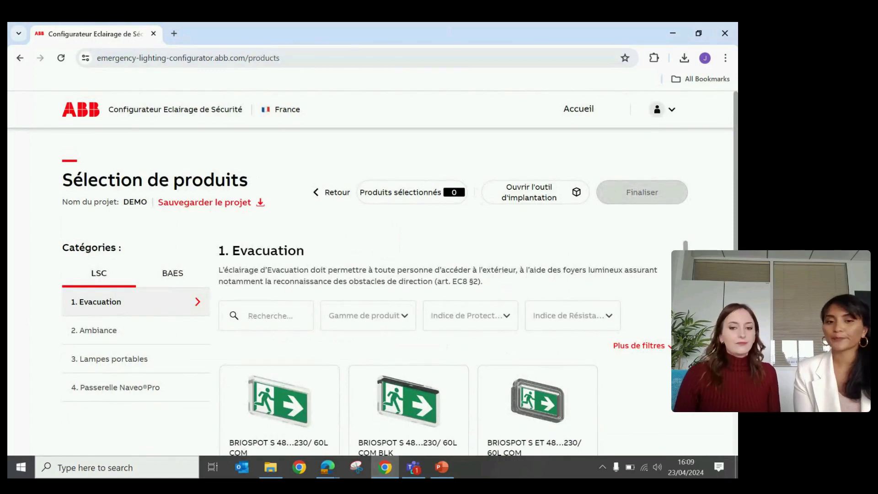
Examine the LSC Evacuation product list and its additional filters, such as Visibilité +, Etanchéité and Mode
scroll(659, 237, "down", 1)
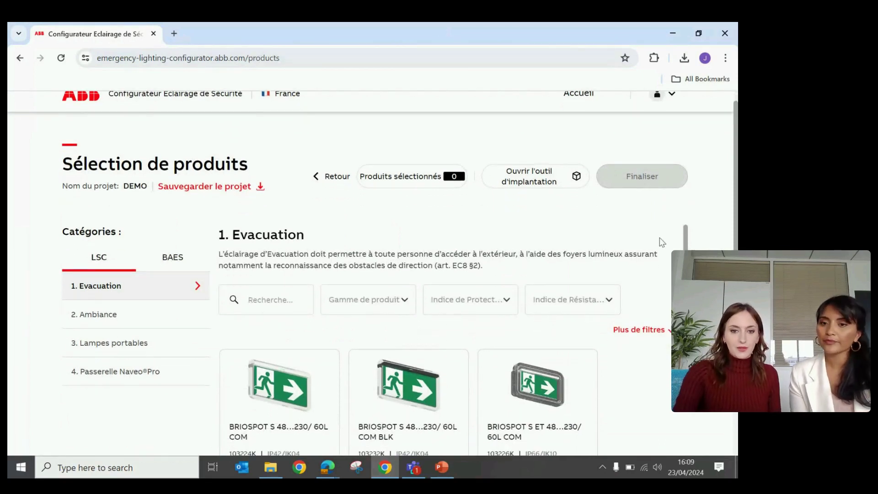
scroll(659, 238, "up", 1)
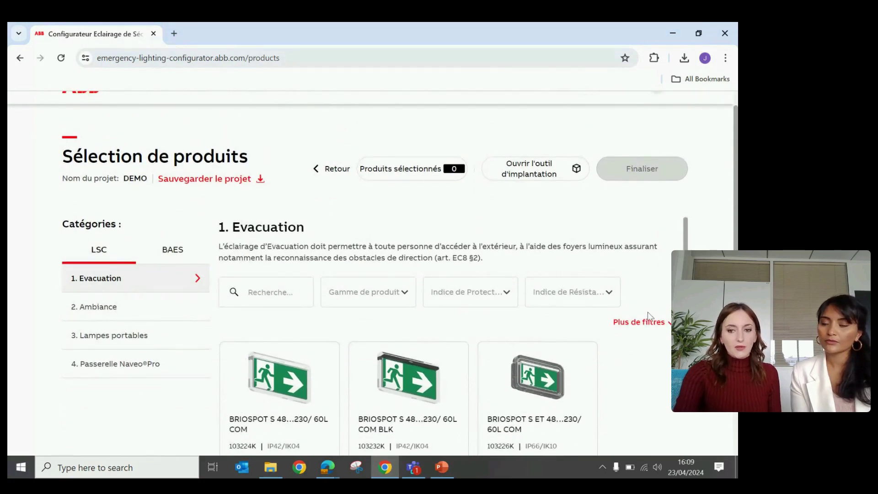
left_click(657, 326)
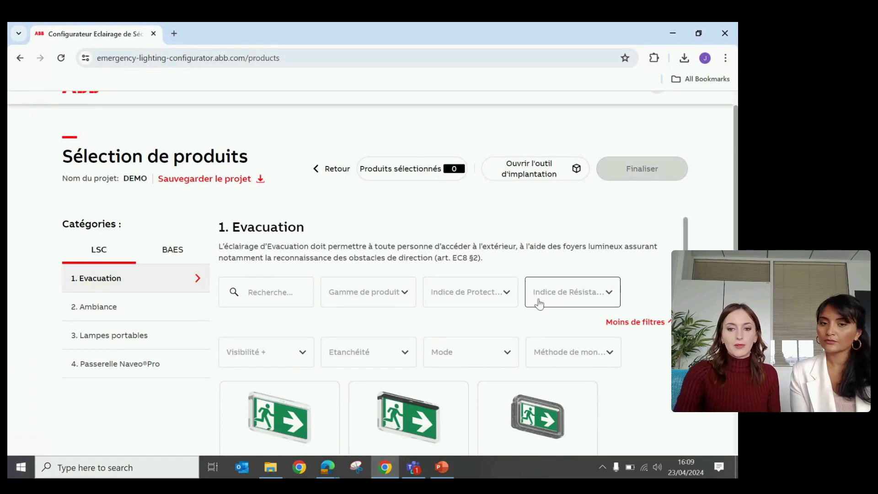
left_click(656, 326)
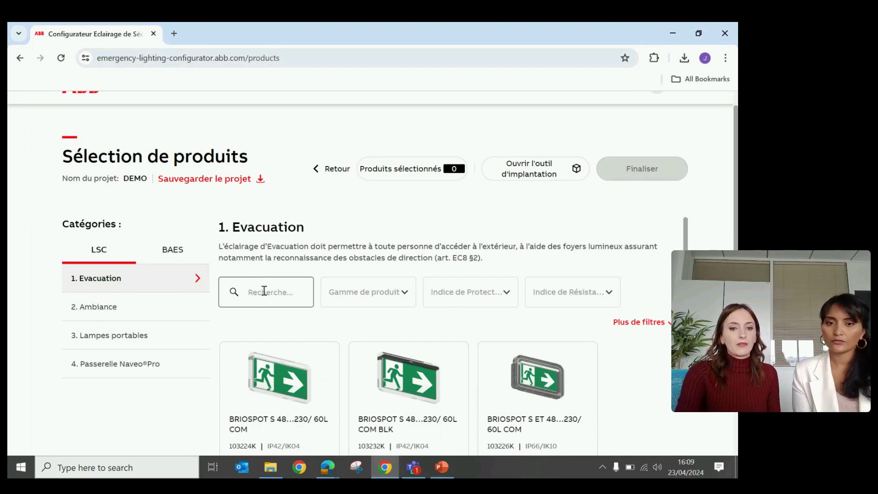
scroll(266, 314, "down", 2)
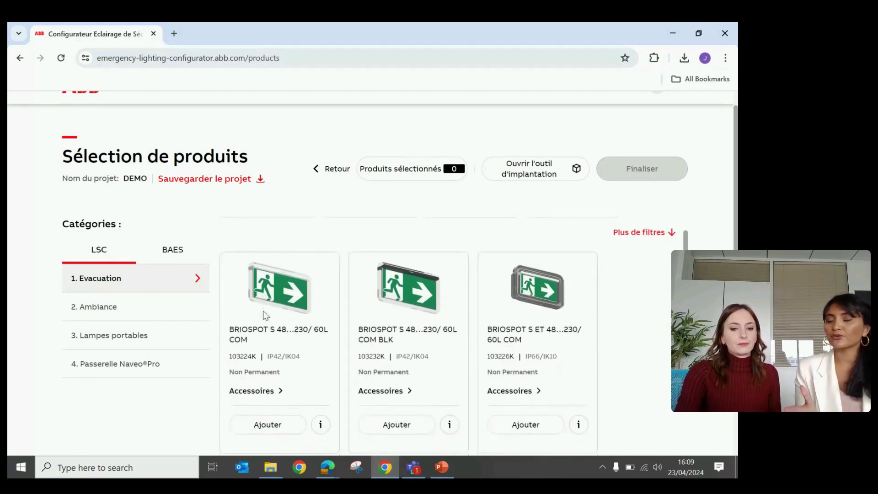
scroll(265, 315, "up", 2)
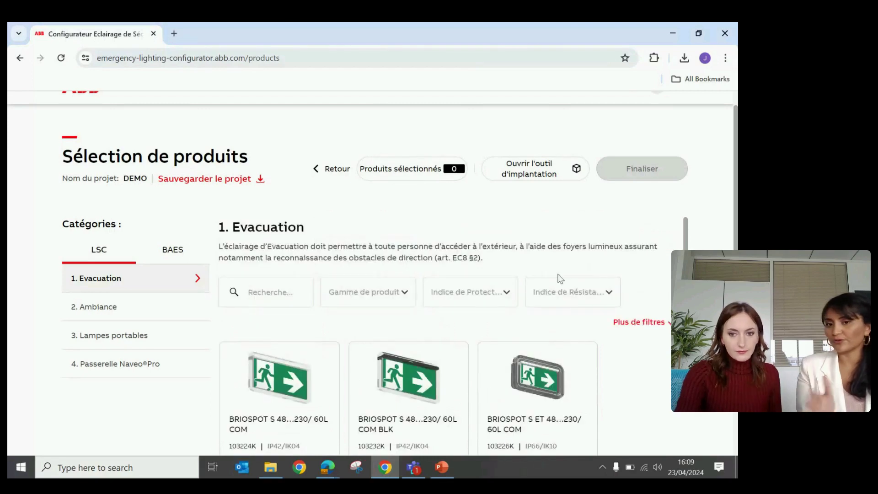
Filter the LSC Evacuation products by IP66 and add BRIOSPOT S ET 48...230/ 60L COM with the Grille de protection BrioSpot accessory
left_click(507, 295)
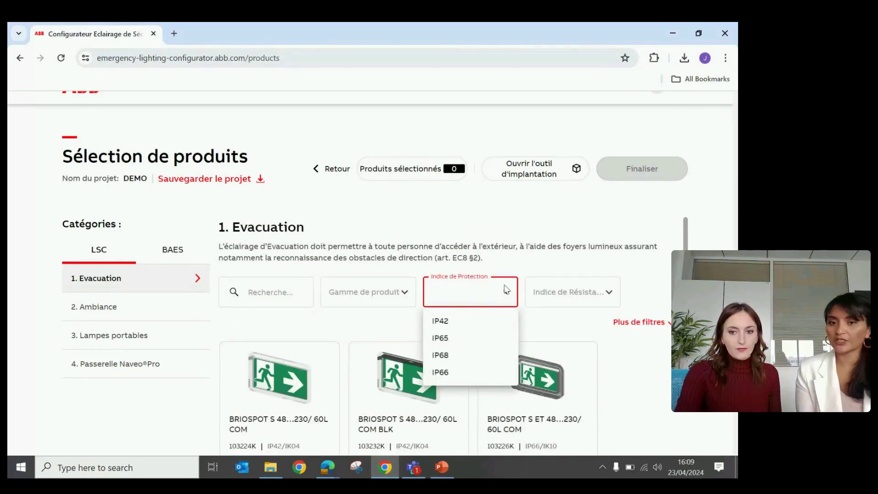
left_click(440, 372)
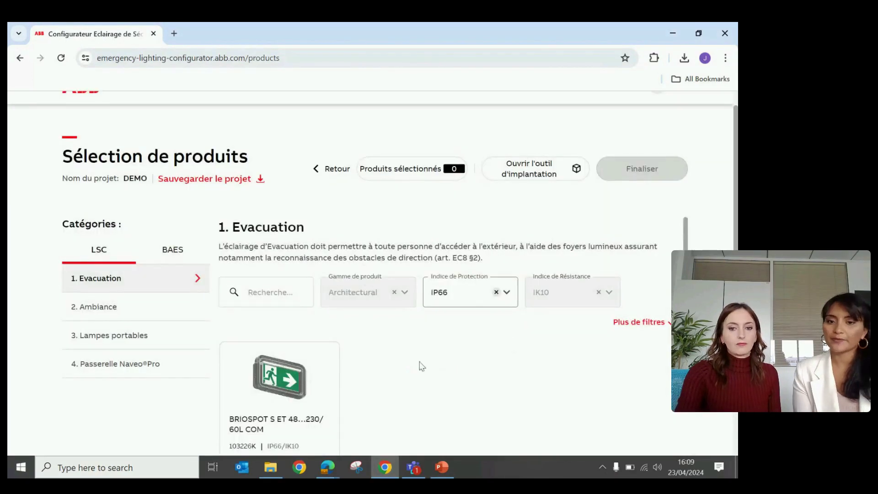
scroll(349, 395, "down", 2)
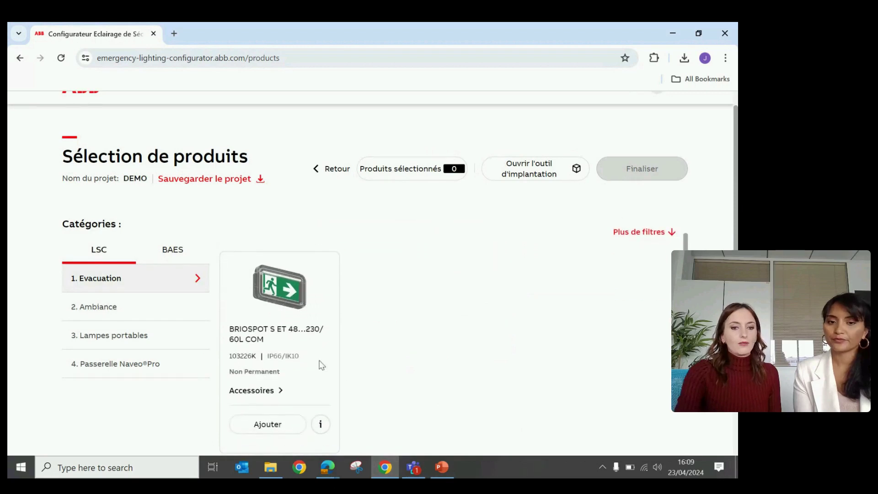
left_click(269, 425)
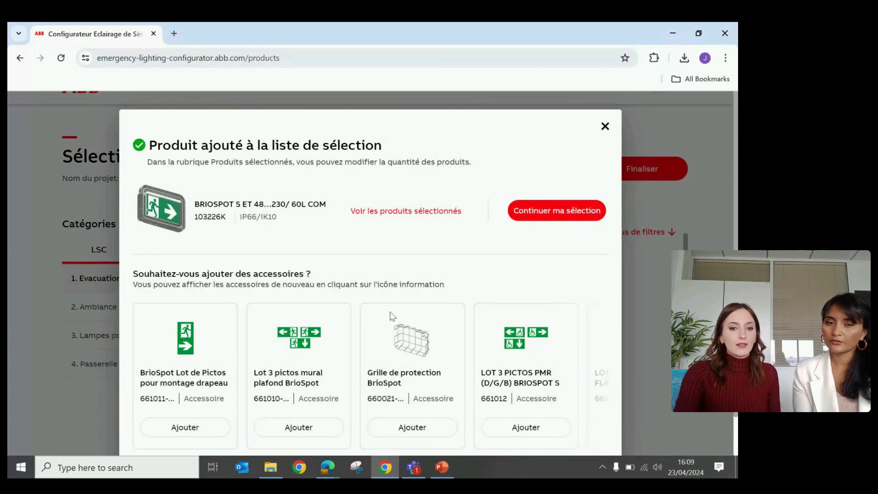
left_click(409, 432)
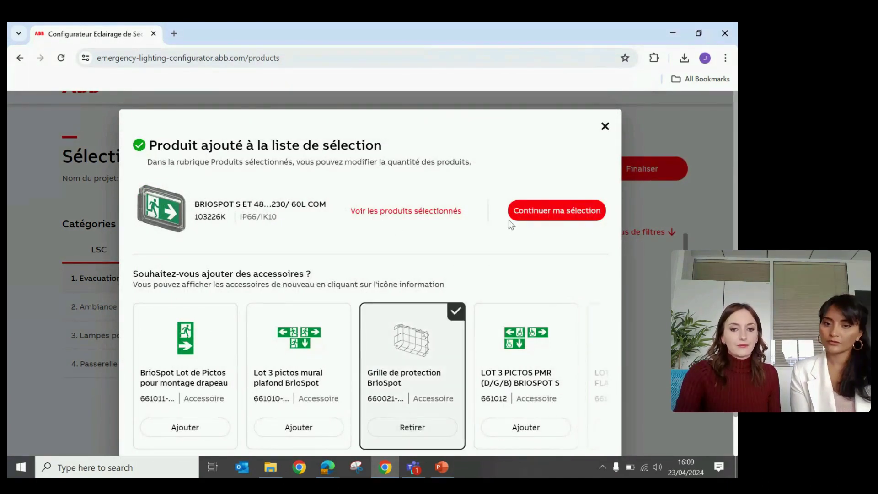
left_click(536, 213)
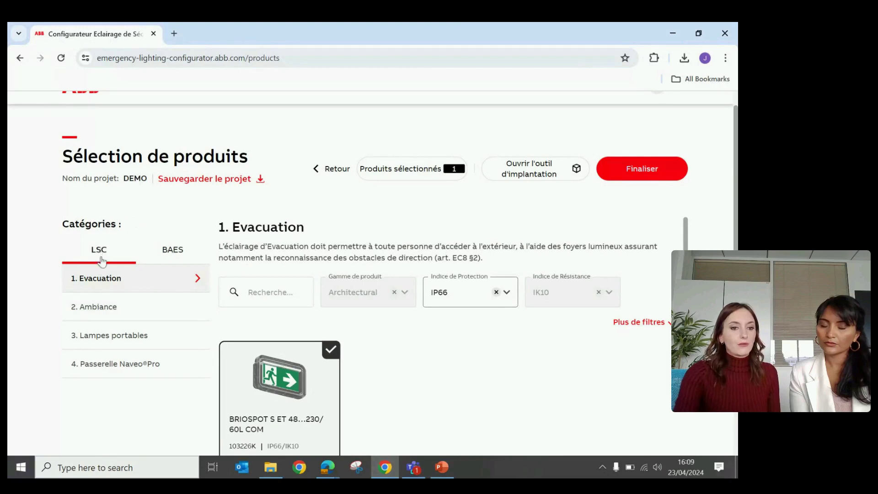
Add BRIOSPOT R 60L COM / DBR from the BAES DBR category to the selection without accessories
left_click(173, 250)
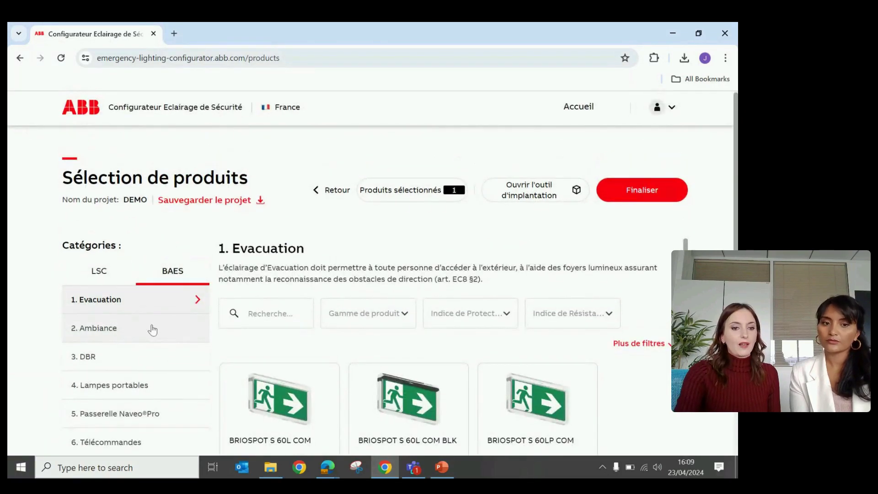
scroll(137, 297, "down", 1)
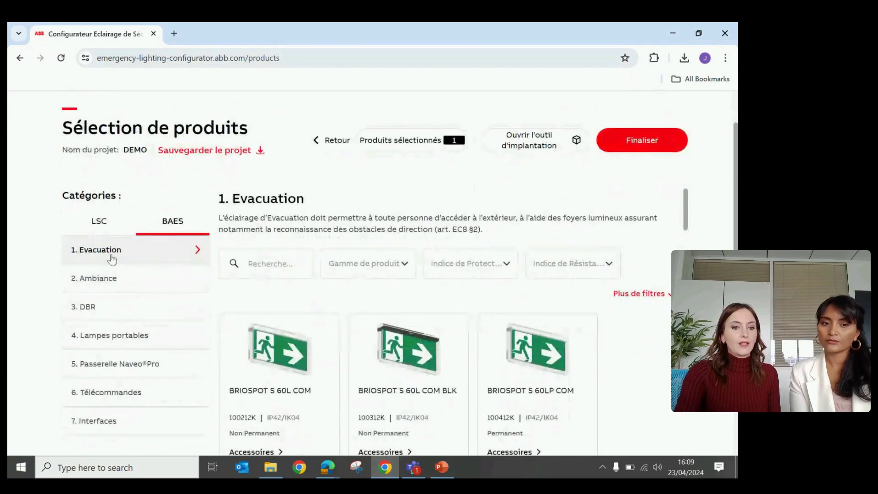
left_click(114, 283)
left_click(114, 315)
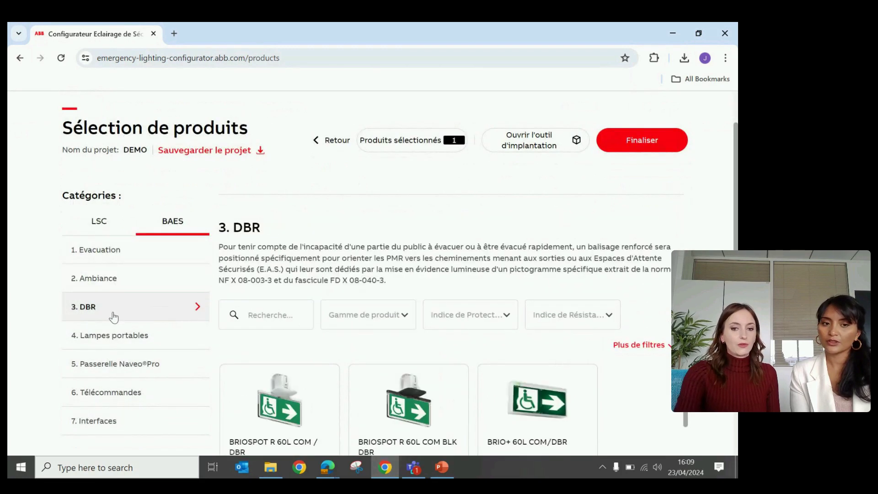
scroll(237, 338, "down", 2)
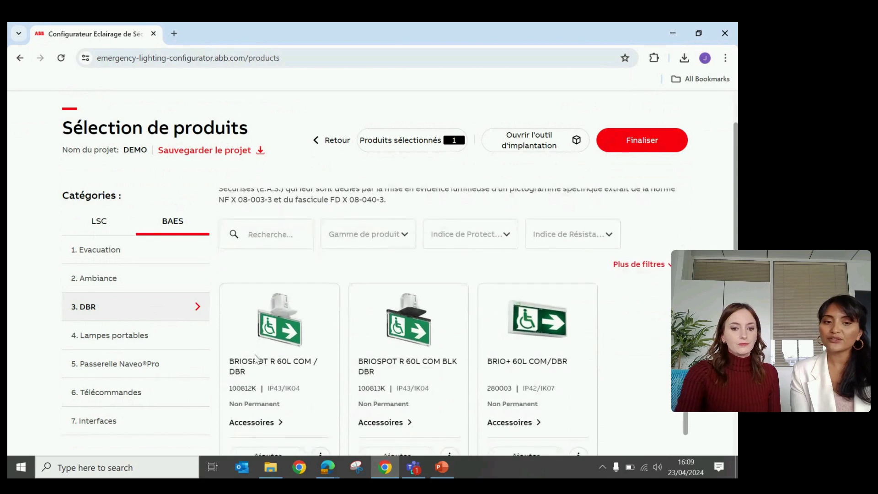
scroll(284, 393, "down", 1)
left_click(270, 422)
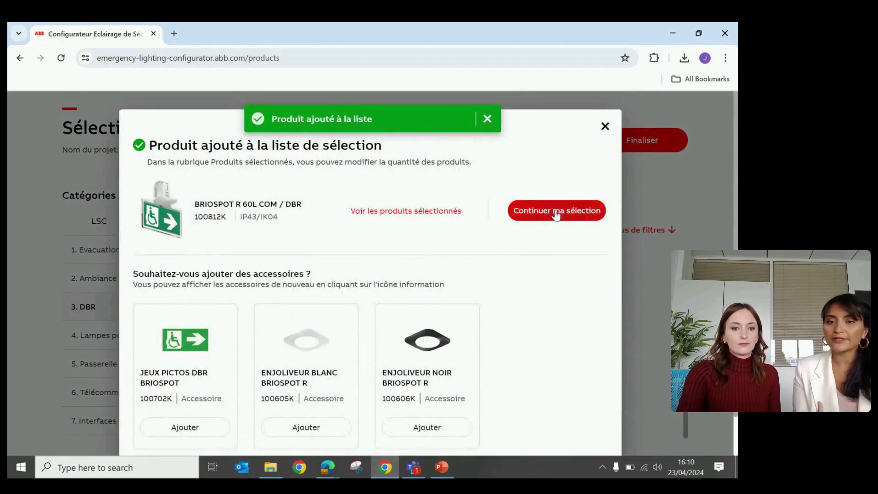
left_click(556, 212)
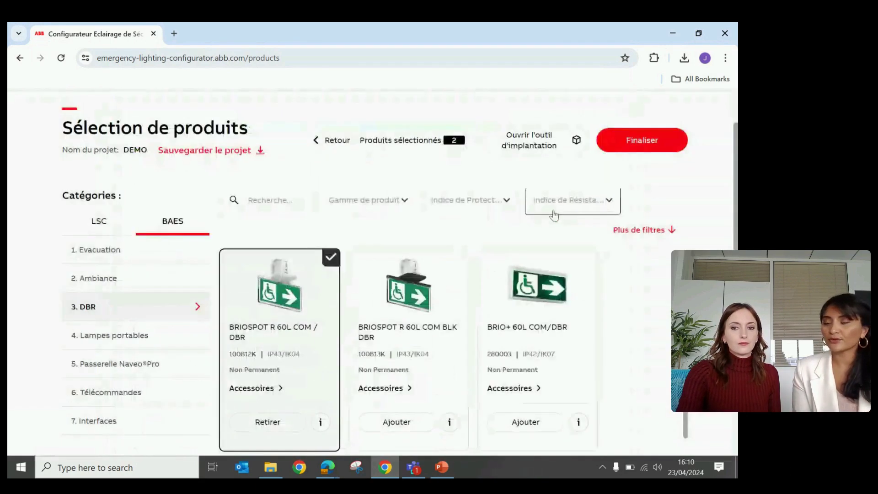
Add BRIOSPOT S 400L COM from the BAES Ambiance category to the selection
left_click(106, 285)
scroll(268, 330, "down", 3)
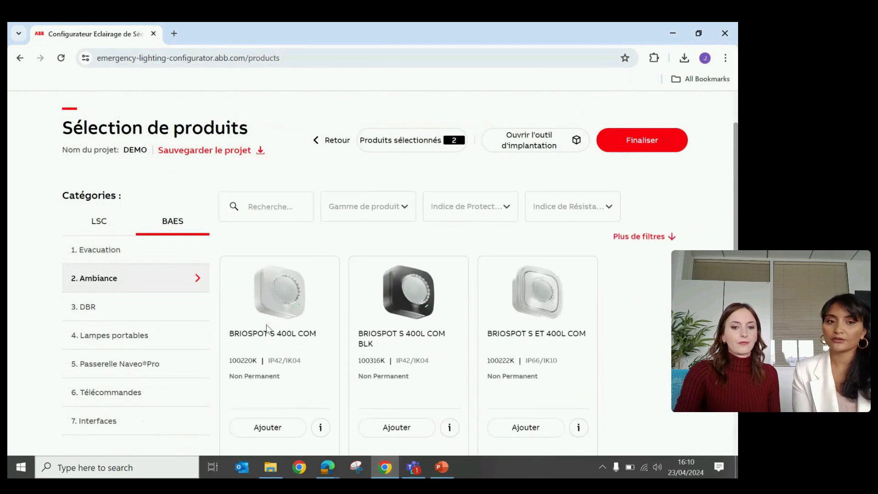
left_click(269, 387)
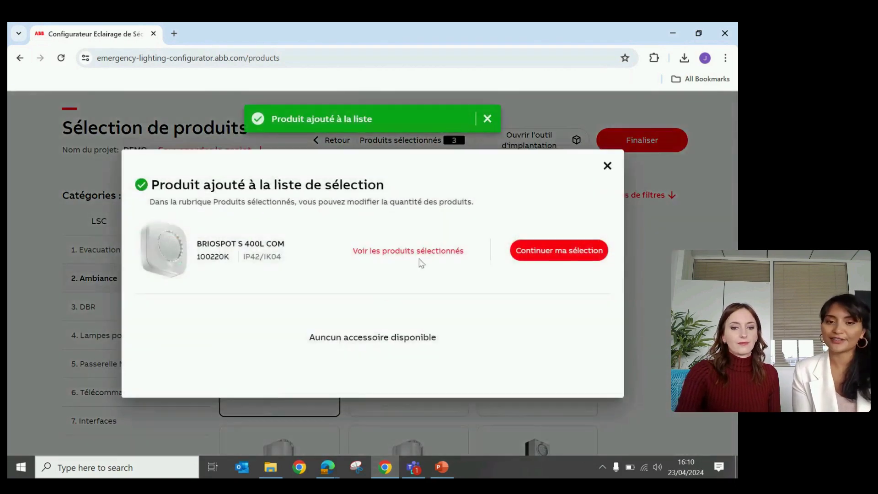
left_click(530, 253)
Save the project as DEMO23042024.prj in the Downloads folder
scroll(108, 279, "up", 1)
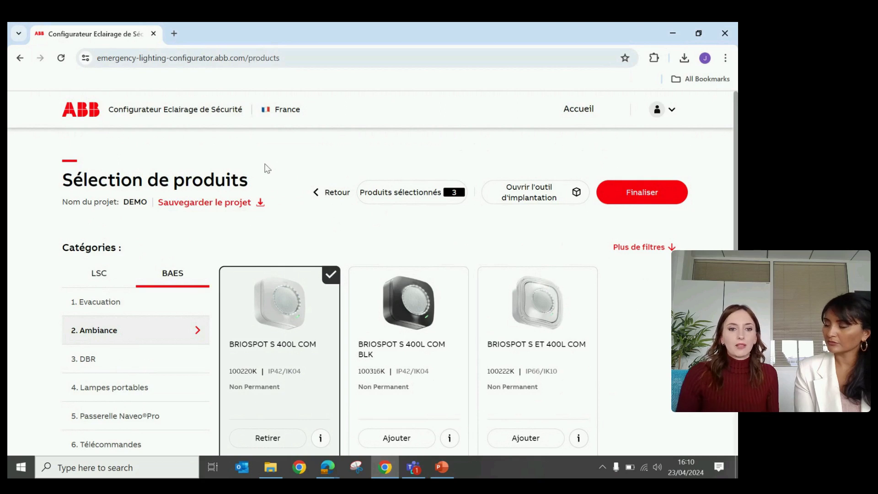
left_click(204, 204)
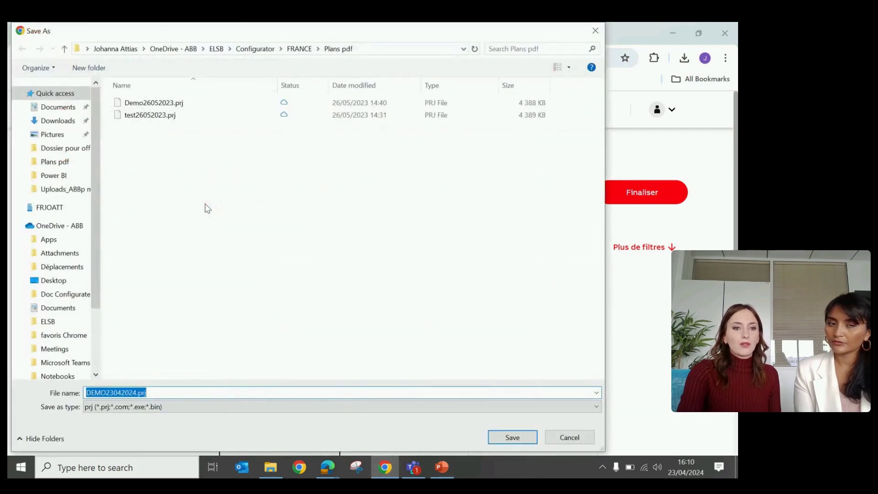
left_click(51, 123)
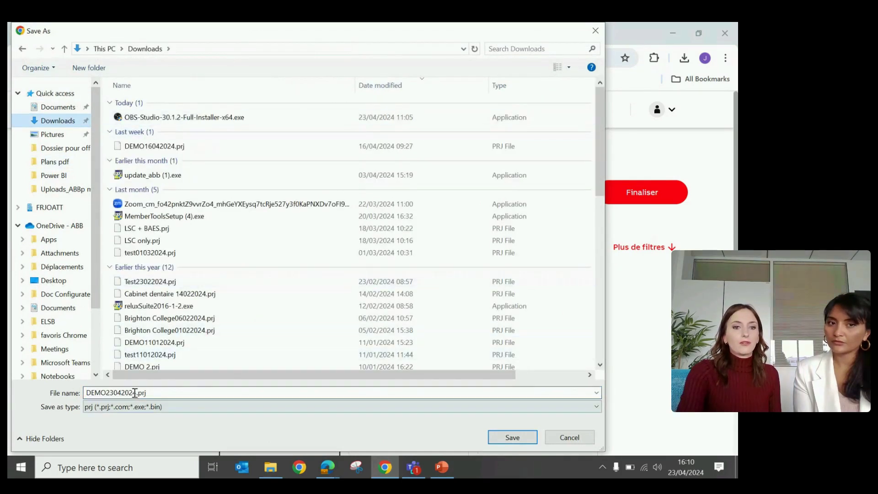
left_click(503, 437)
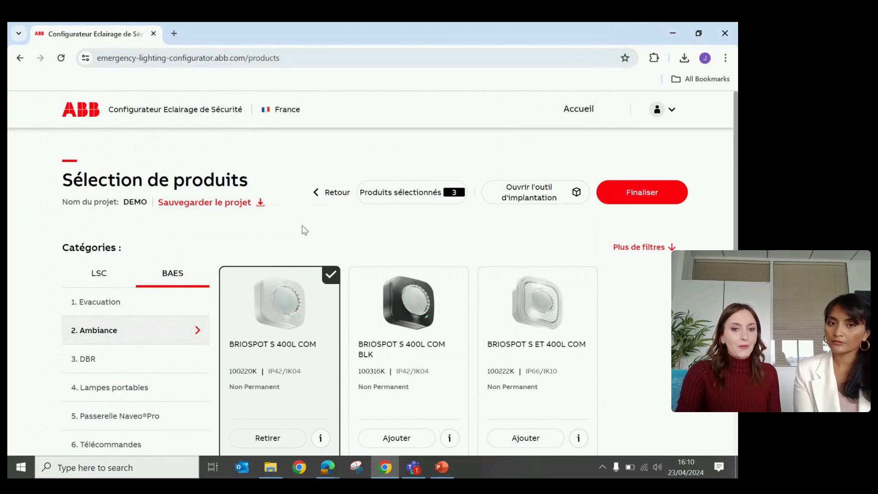
Open the implantation tool for placing the selected products on a plan
scroll(305, 231, "down", 1)
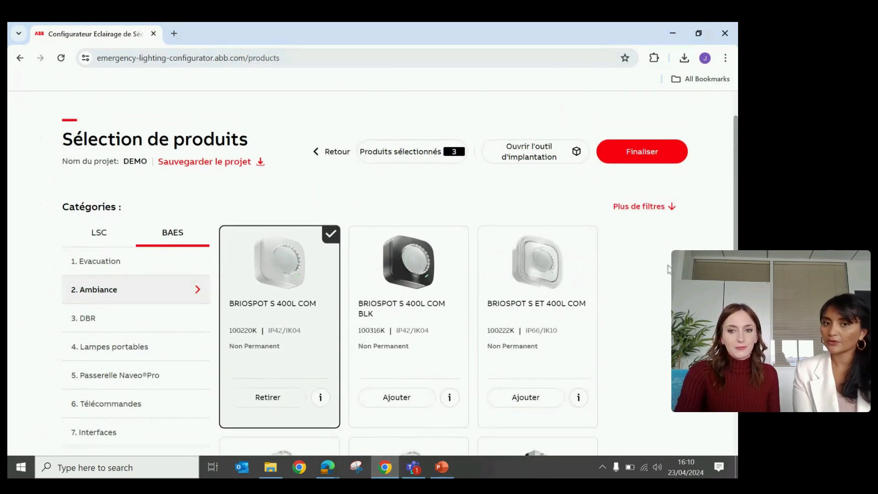
scroll(668, 270, "up", 2)
scroll(506, 213, "up", 2)
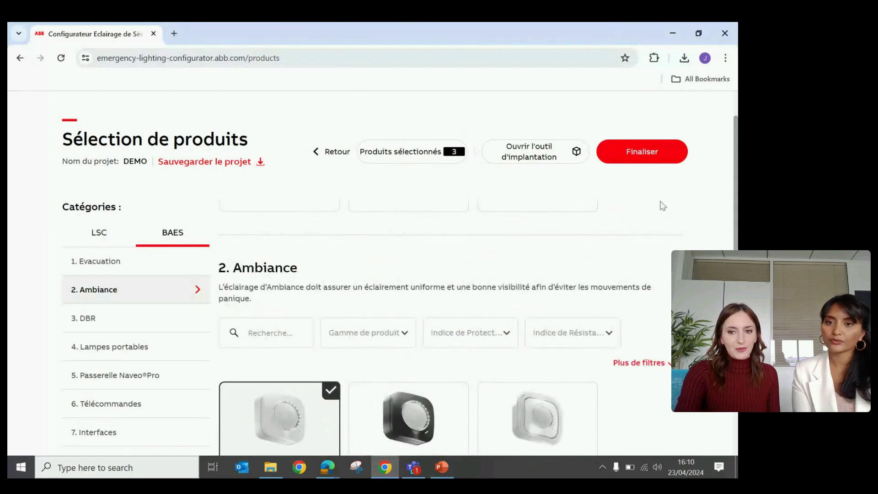
scroll(703, 216, "up", 1)
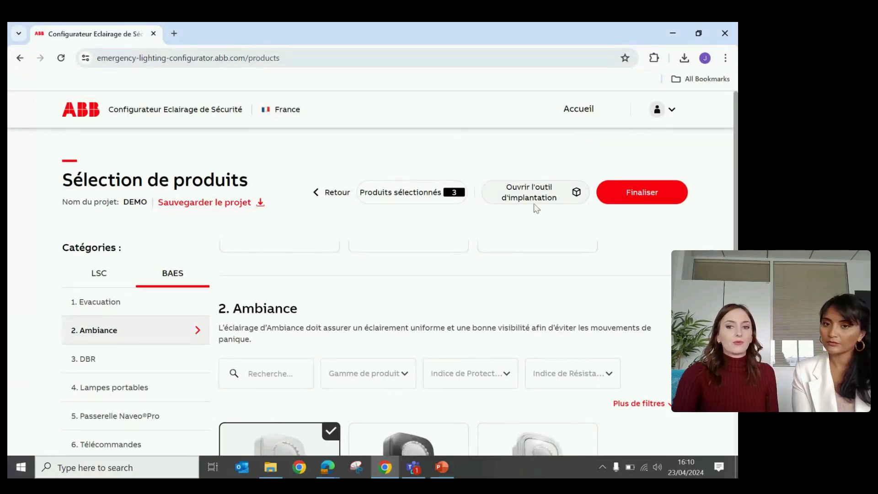
left_click(559, 197)
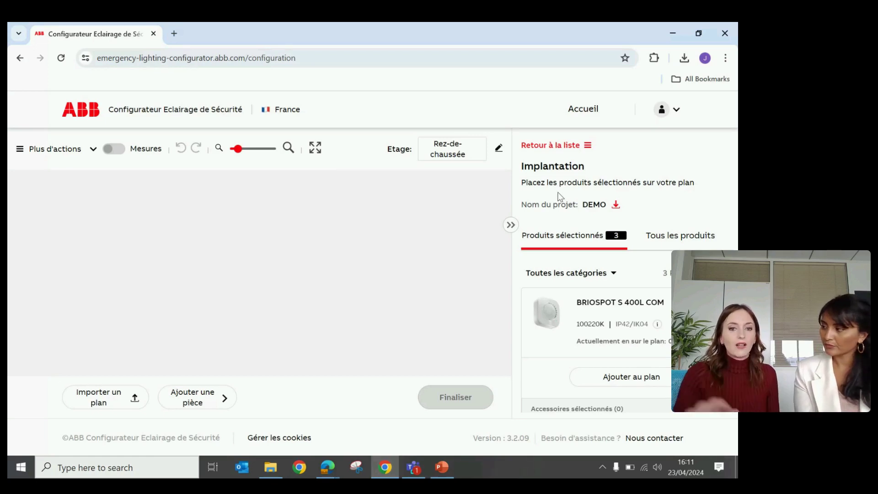
View the implantation tool's video tutorial and close it
left_click(82, 150)
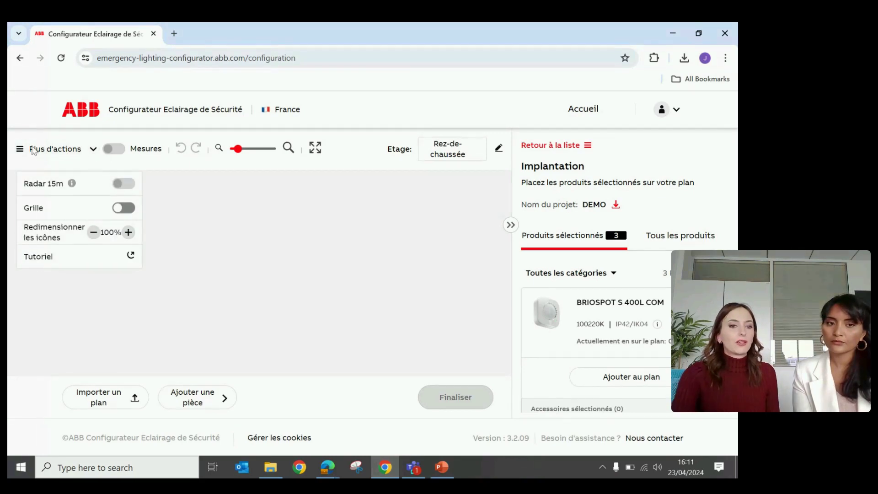
left_click(57, 259)
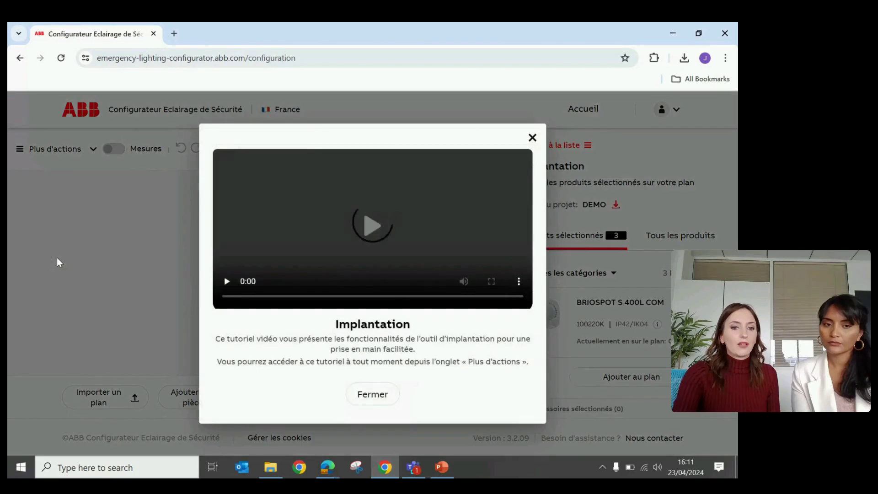
left_click(531, 138)
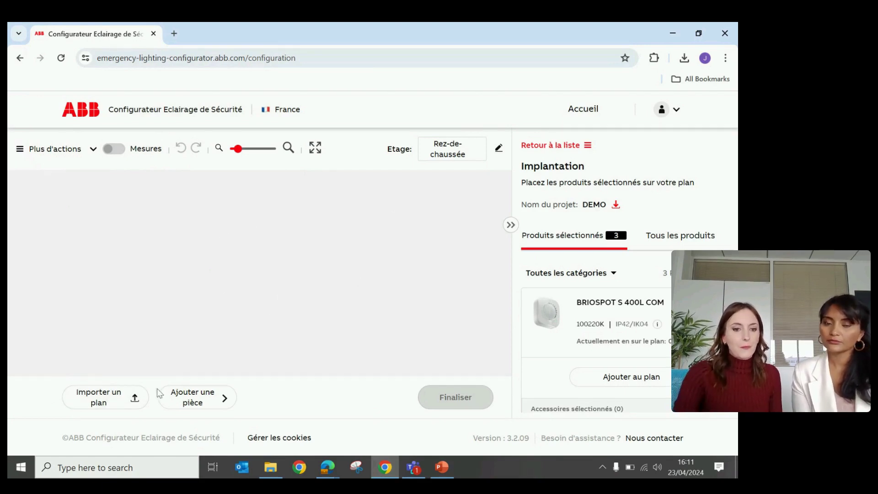
Import the floor plan Plan.png from the ELSB > Configurator > FRANCE > Plans pdf folder
left_click(103, 398)
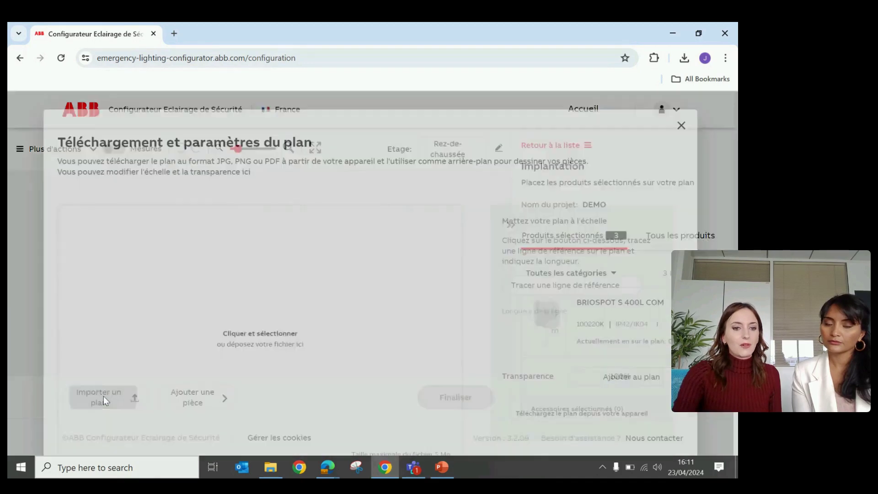
scroll(313, 289, "down", 2)
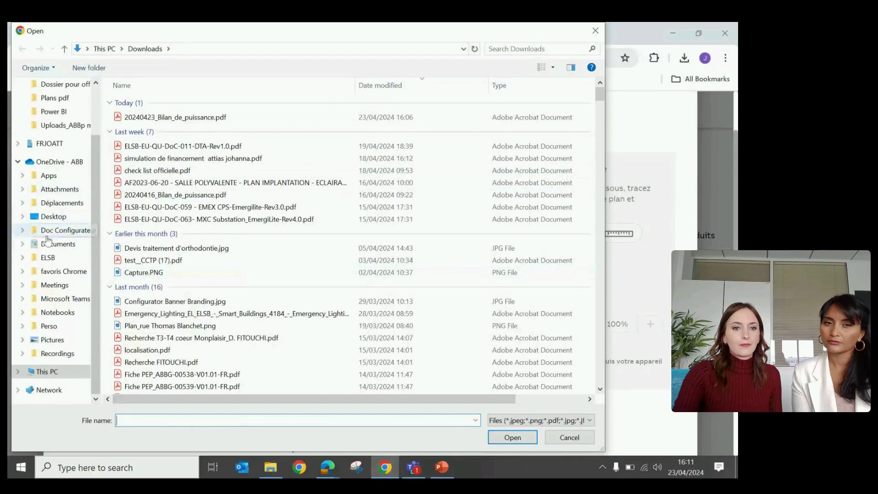
left_click(46, 258)
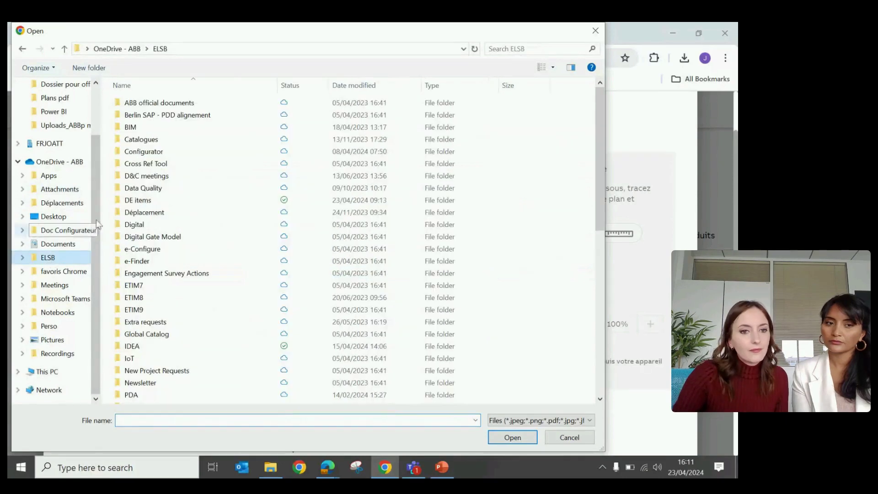
double_click(143, 152)
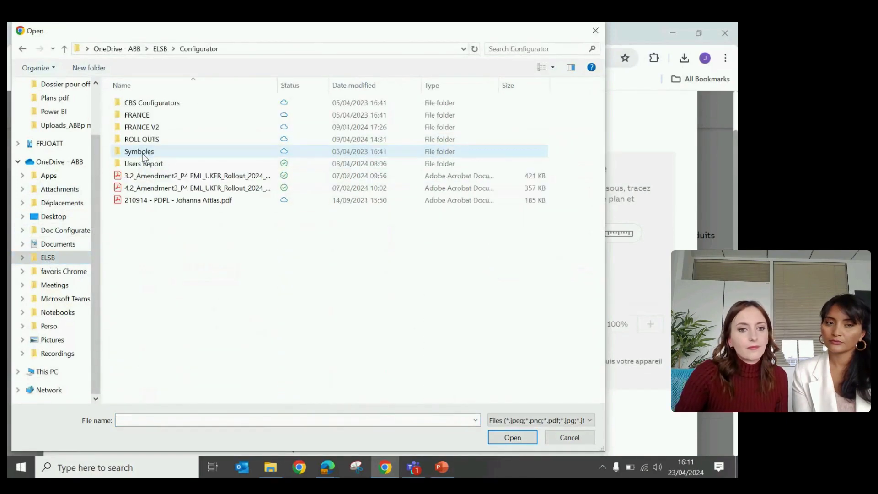
double_click(146, 116)
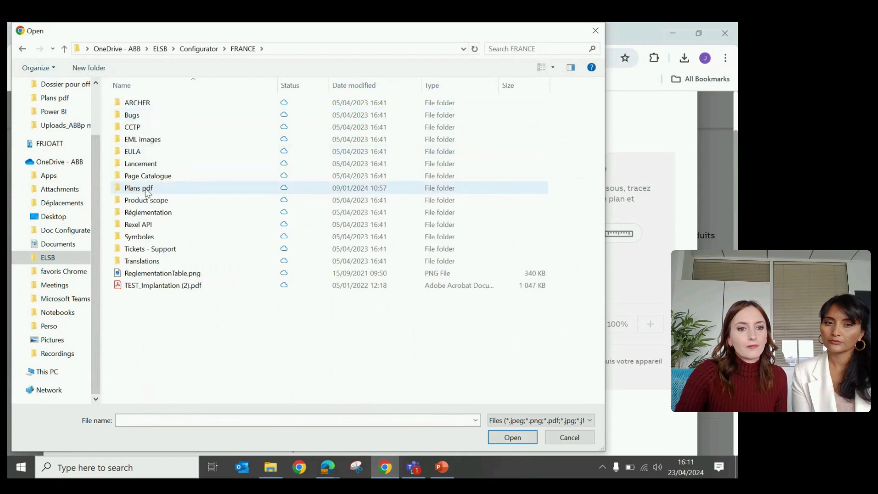
double_click(140, 188)
double_click(151, 158)
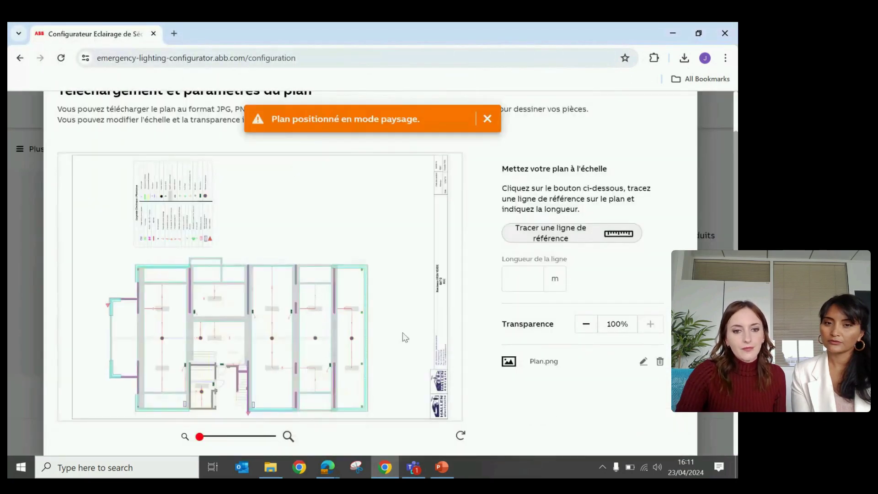
Rotate the imported floor plan through a full turn in the plan preview
scroll(376, 316, "up", 5)
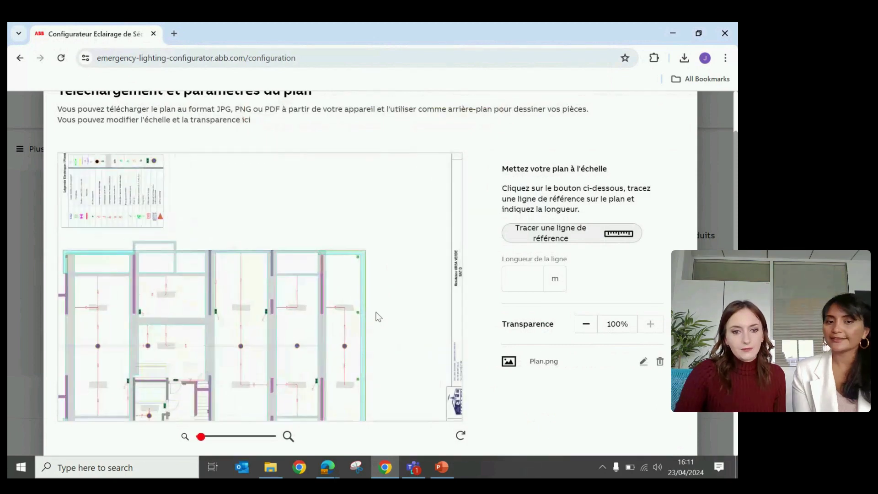
scroll(476, 281, "up", 1)
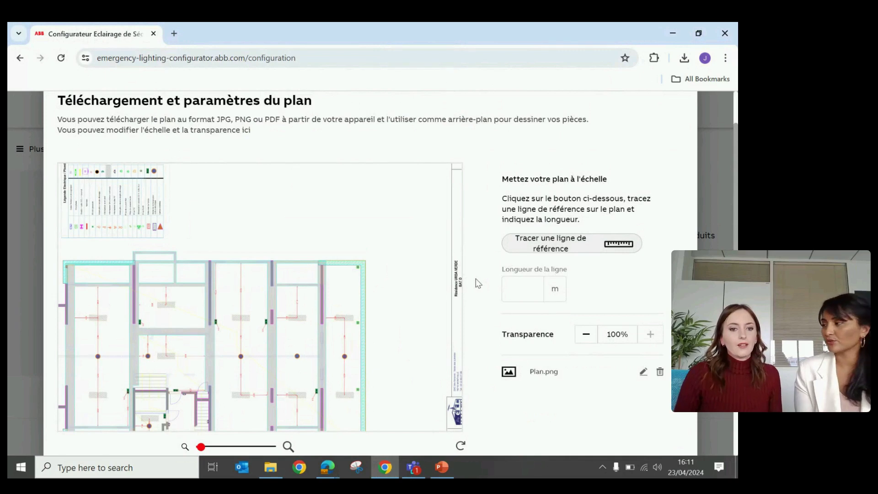
left_click_drag(208, 118, 292, 119)
left_click(290, 127)
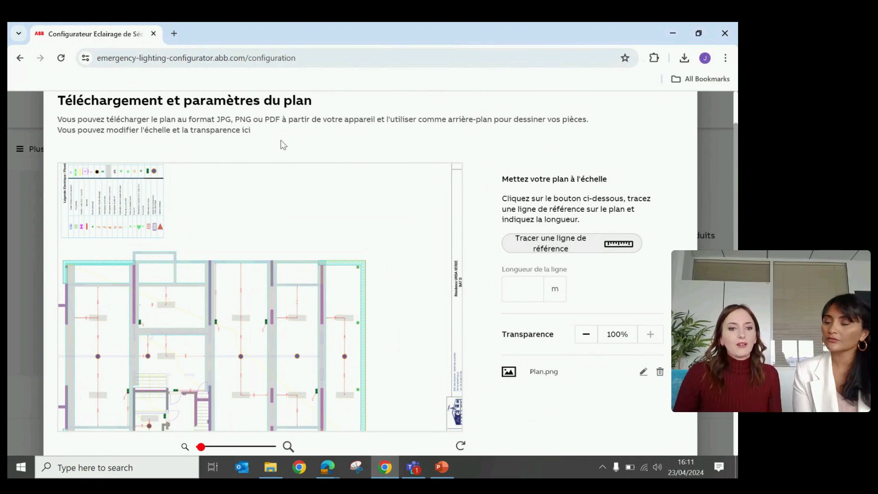
scroll(489, 236, "down", 2)
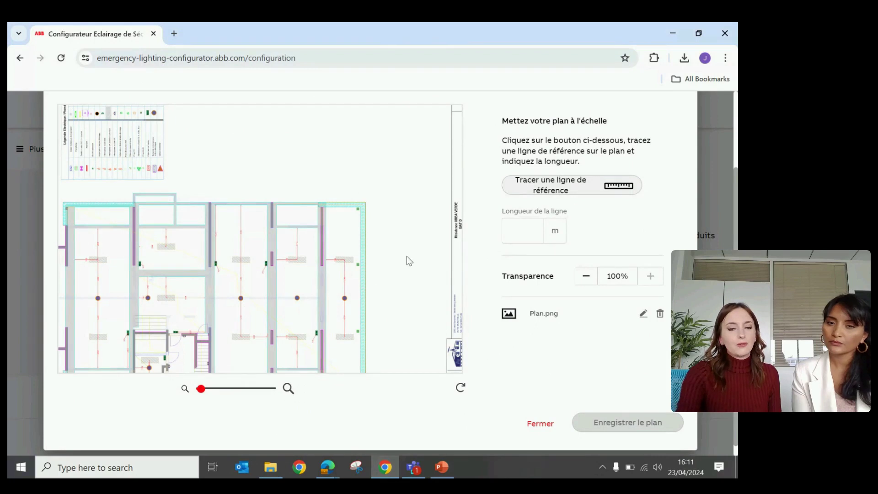
left_click_drag(378, 247, 420, 222)
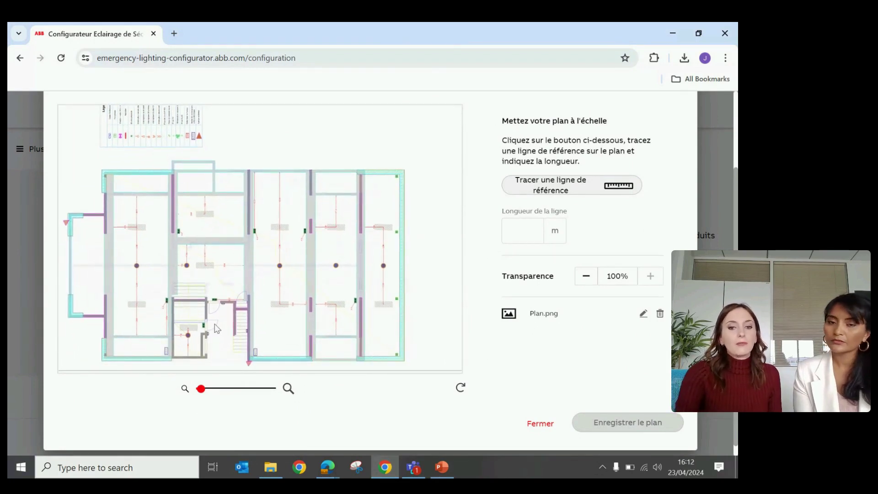
scroll(468, 404, "up", 1)
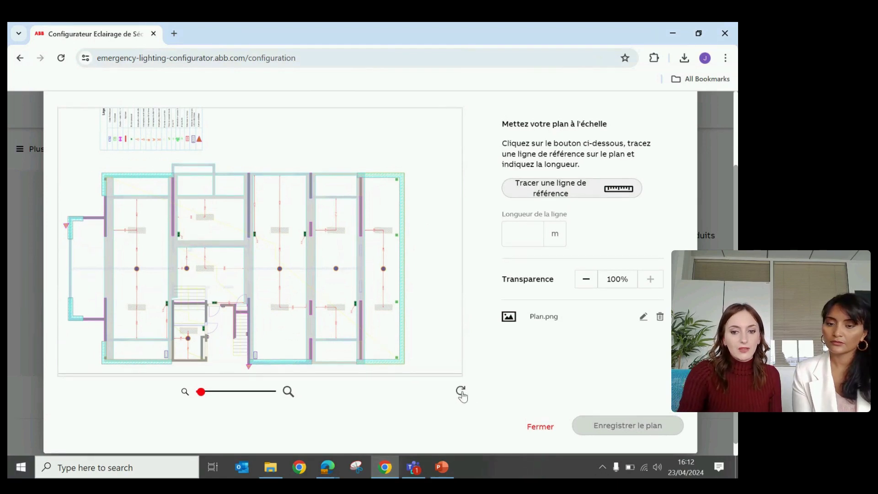
left_click(461, 393)
left_click(461, 392)
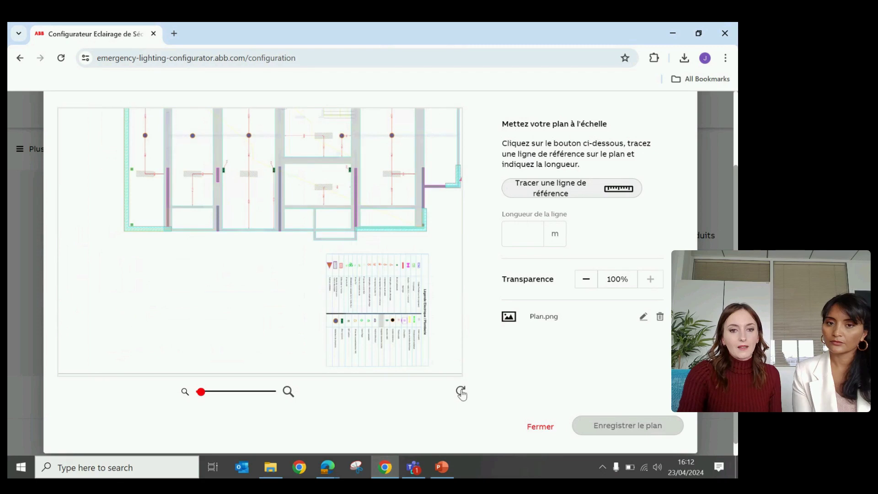
left_click(461, 392)
left_click(461, 392)
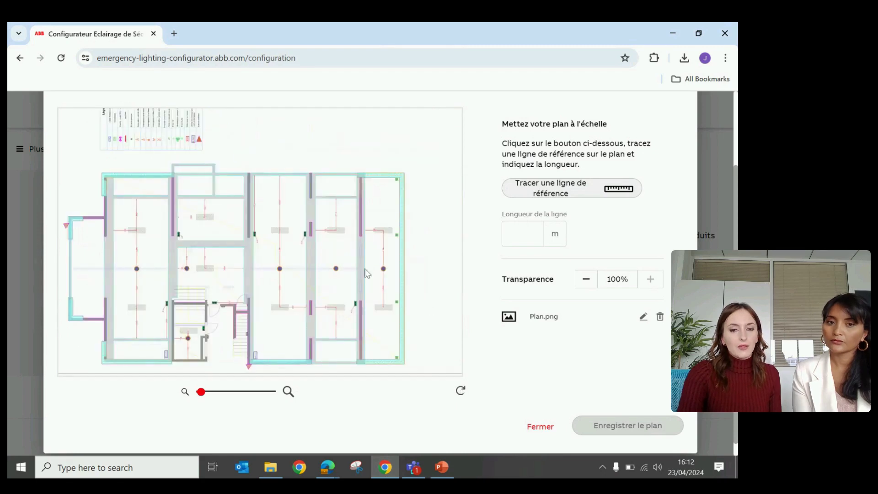
Trace a horizontal reference line on the plan, matching the extent of the printed 1755 dimension
scroll(489, 221, "up", 1)
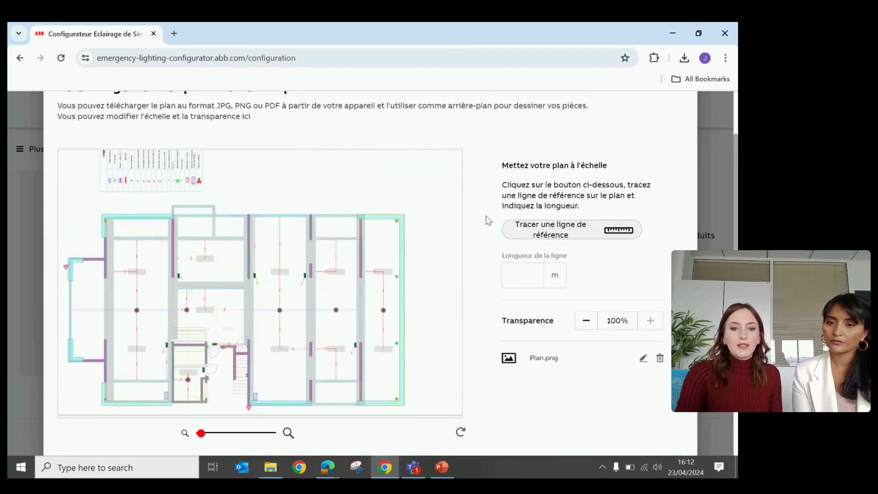
scroll(284, 308, "up", 3)
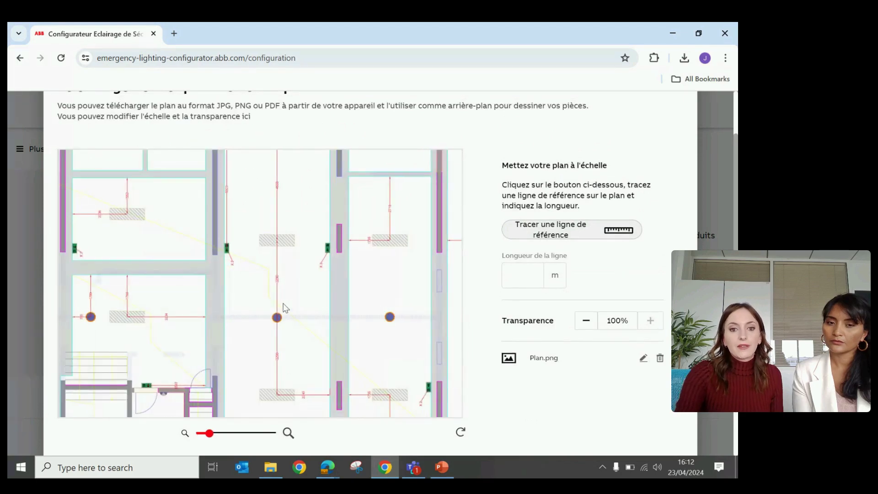
scroll(377, 282, "up", 5)
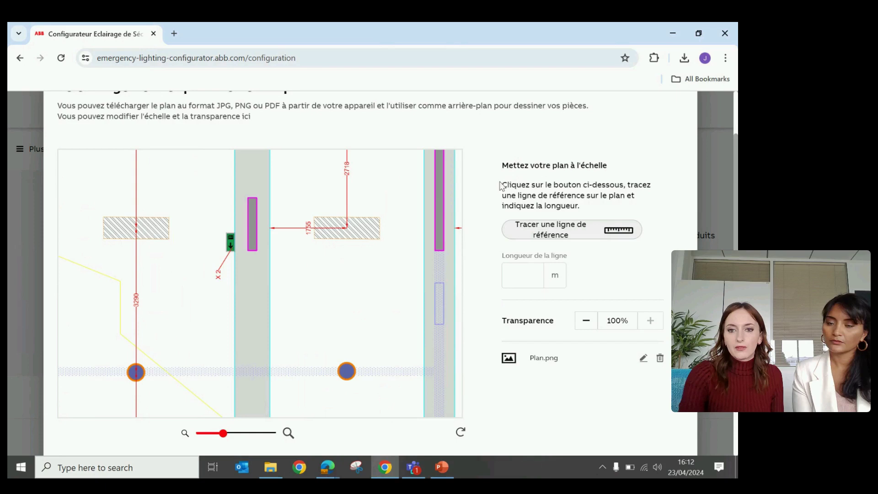
left_click(593, 235)
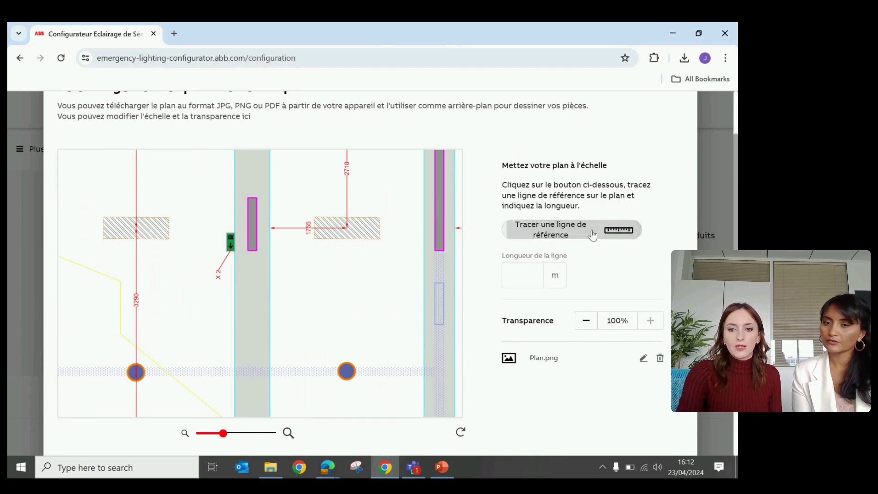
left_click(272, 243)
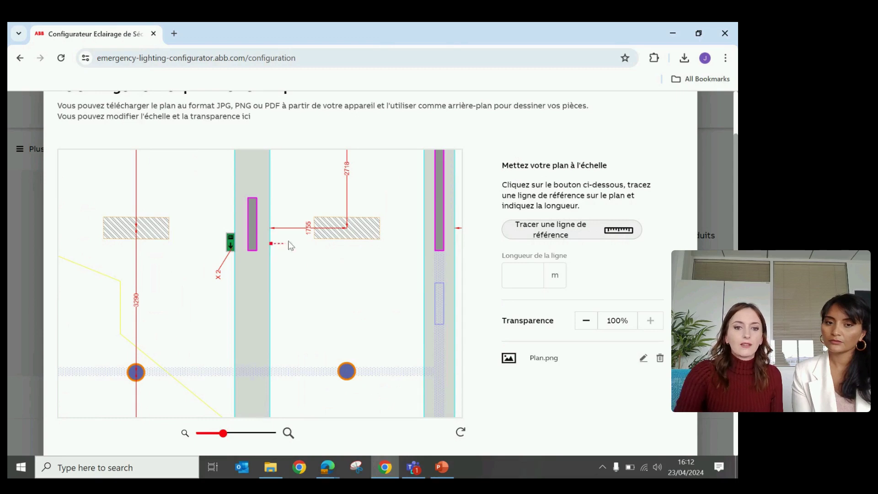
left_click(348, 243)
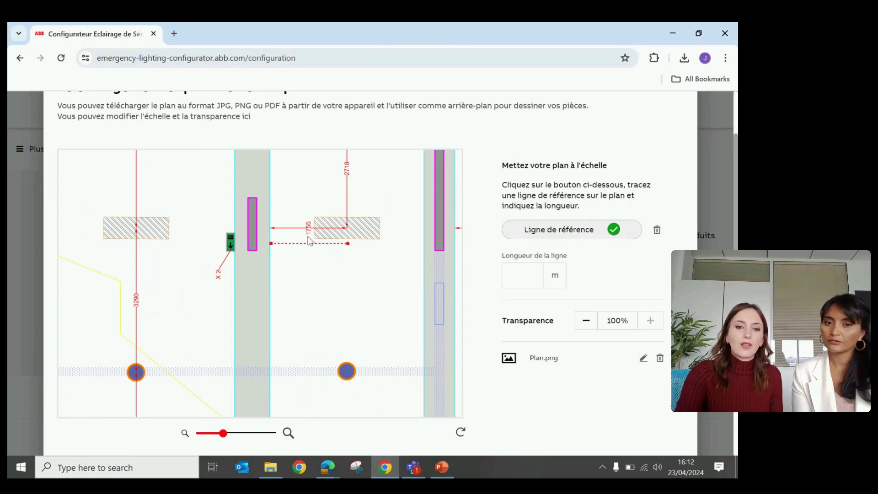
Set the reference line's length to 1,755 m and save the plan
left_click(519, 266)
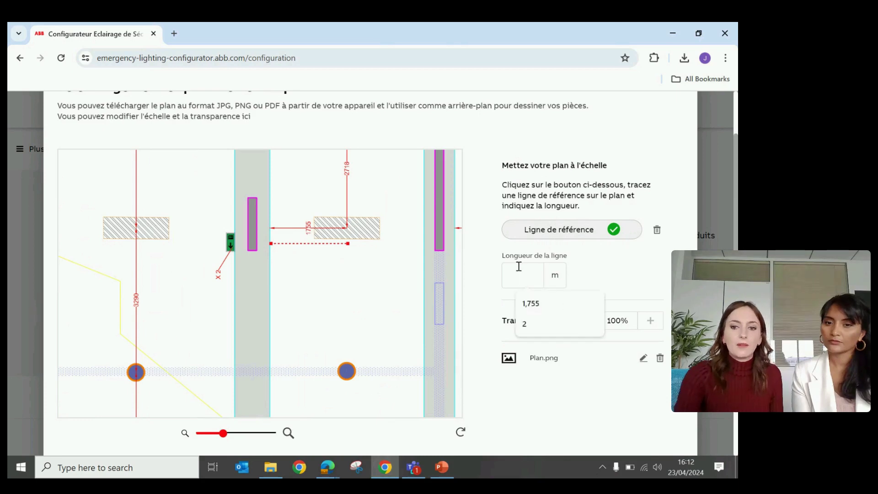
type("1,755")
key("Return")
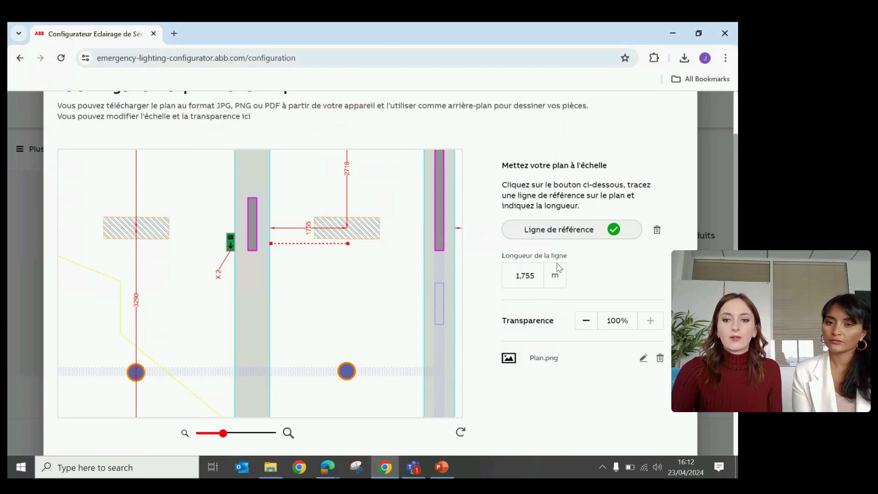
scroll(585, 396, "down", 1)
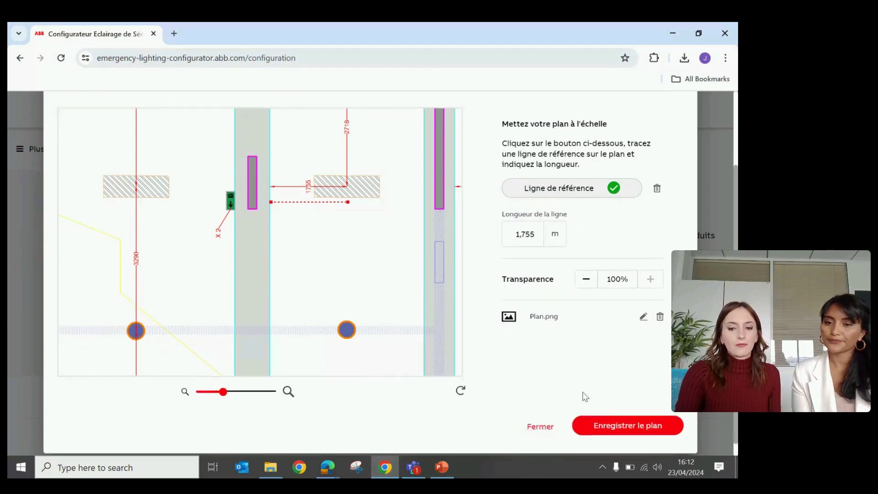
scroll(582, 392, "down", 1)
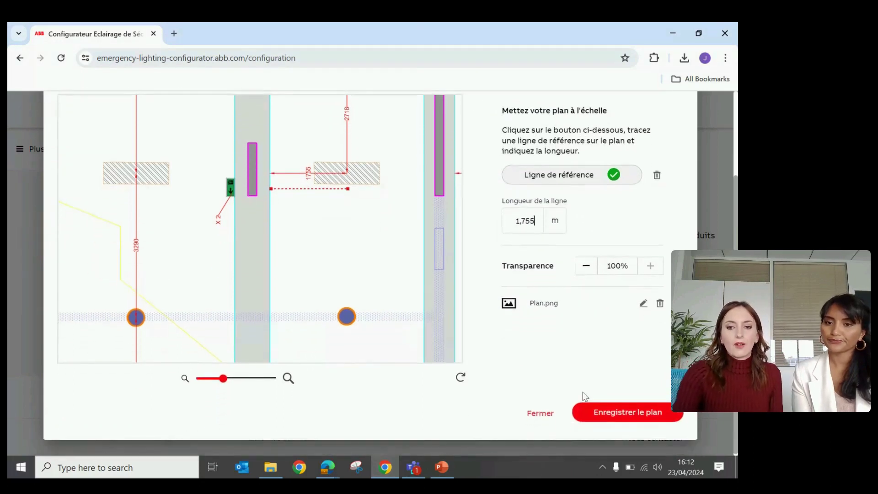
left_click(622, 414)
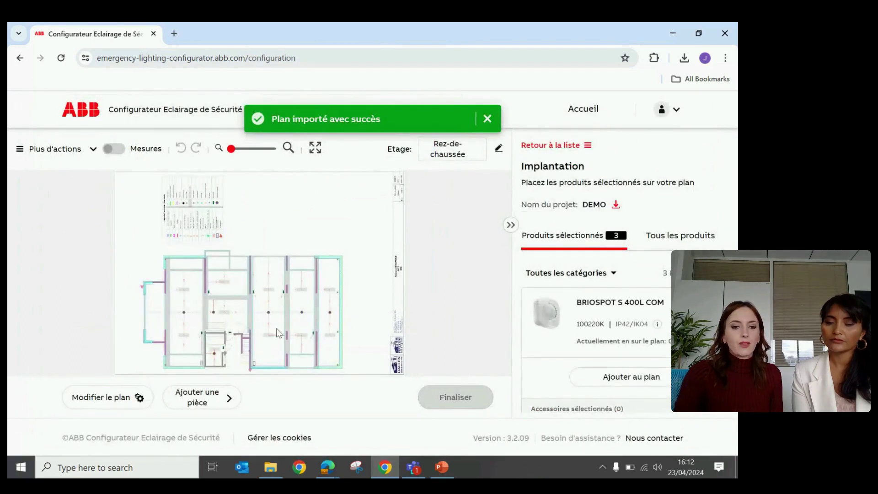
Add a rectangular room enclosing the whole building outline on the plan
left_click(202, 404)
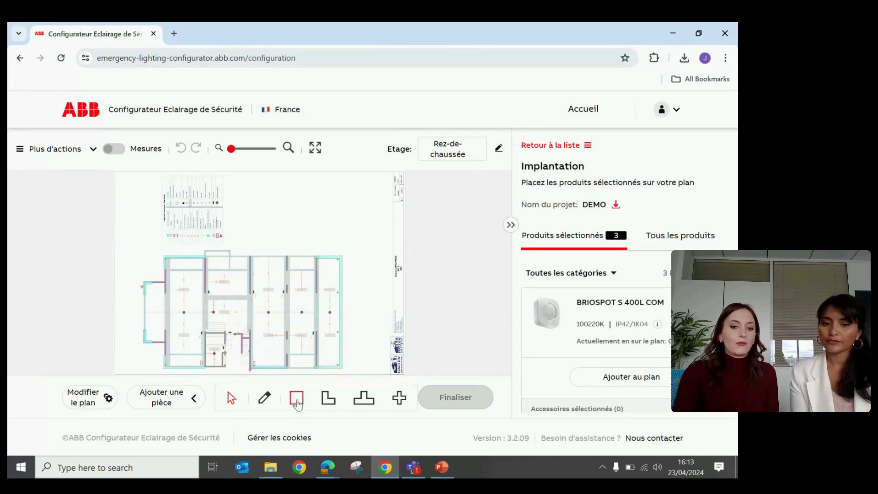
mouse_move(297, 402)
left_mouse_down()
mouse_move(235, 352)
mouse_move(170, 275)
mouse_move(303, 338)
mouse_move(353, 380)
mouse_move(346, 373)
left_mouse_up()
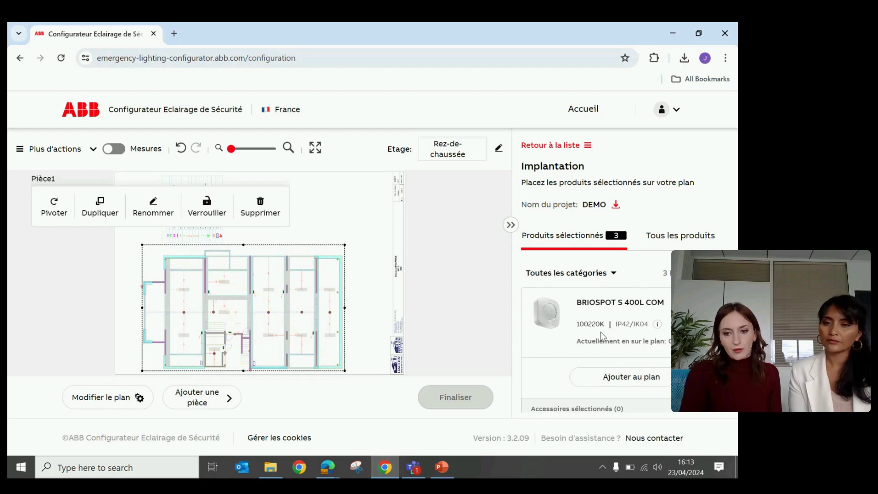
Place one BRIOSPOT S 400L COM in the upper part of the building's far-right room and dismiss the installation rules
scroll(603, 336, "down", 2)
scroll(603, 336, "down", 3)
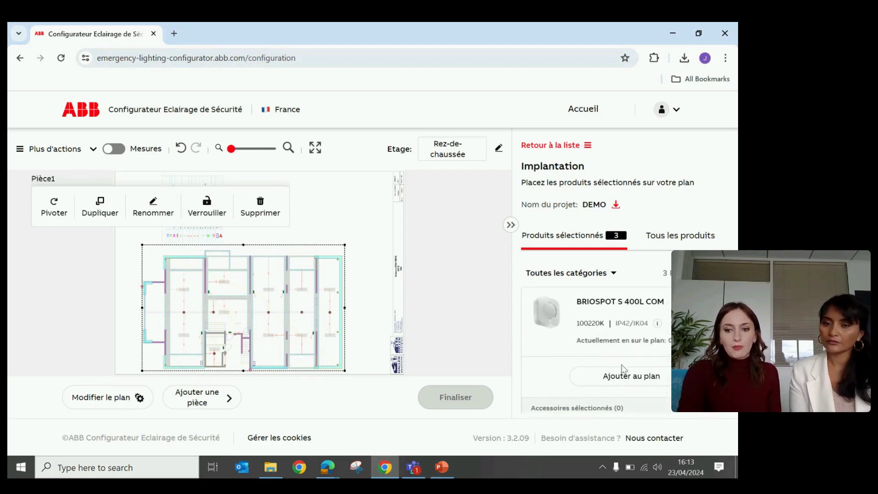
left_click(625, 379)
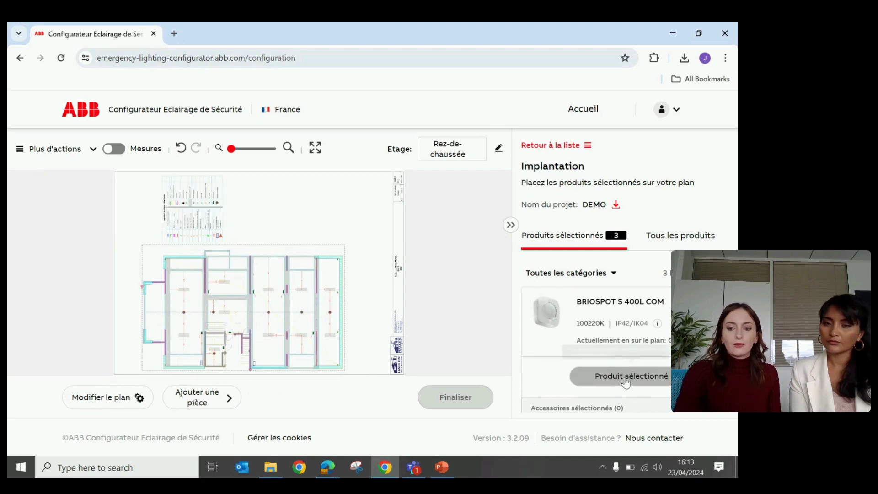
left_click(331, 283)
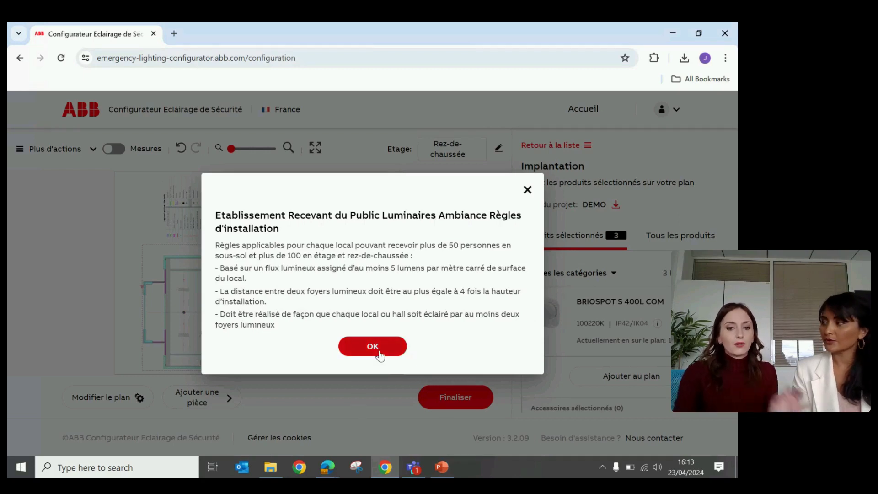
left_click(528, 191)
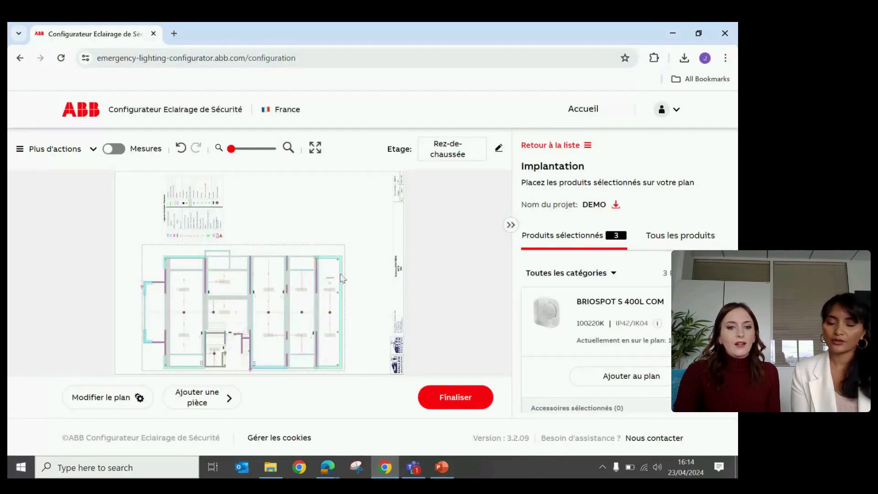
Enlarge the product icons on the plan to 200%
left_click(316, 149)
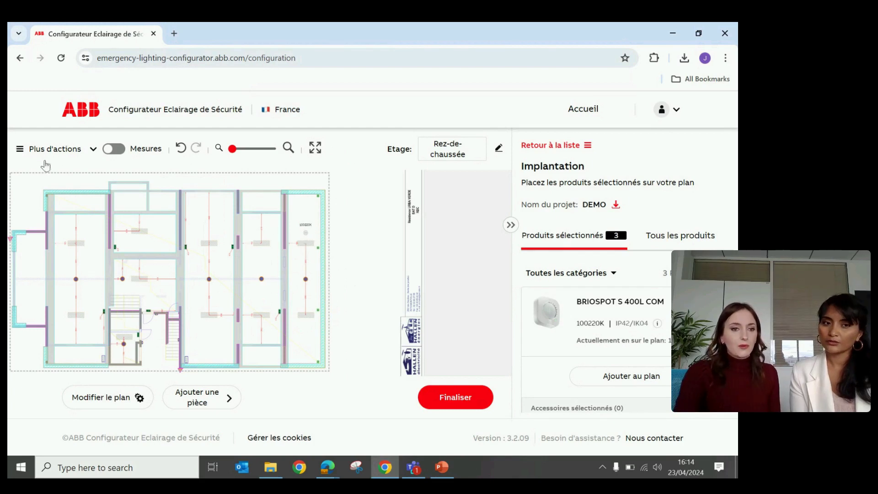
left_click(91, 150)
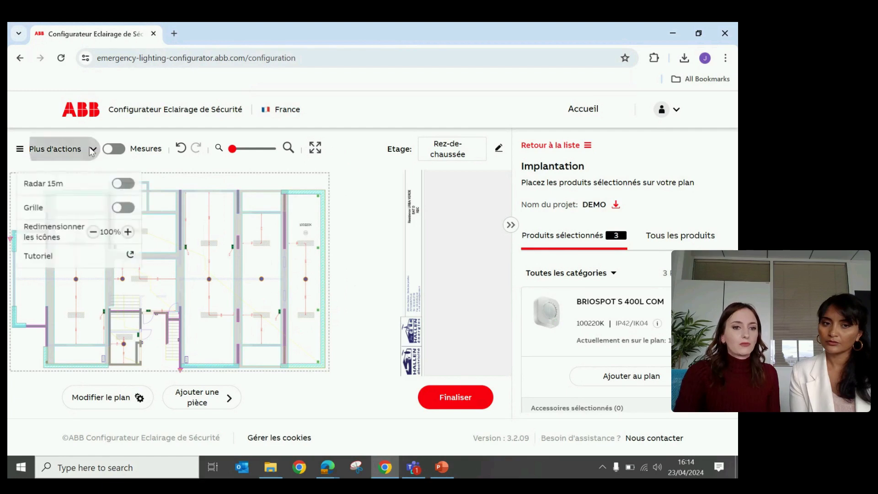
left_click(128, 233)
left_click(129, 233)
left_click(128, 232)
left_click(129, 233)
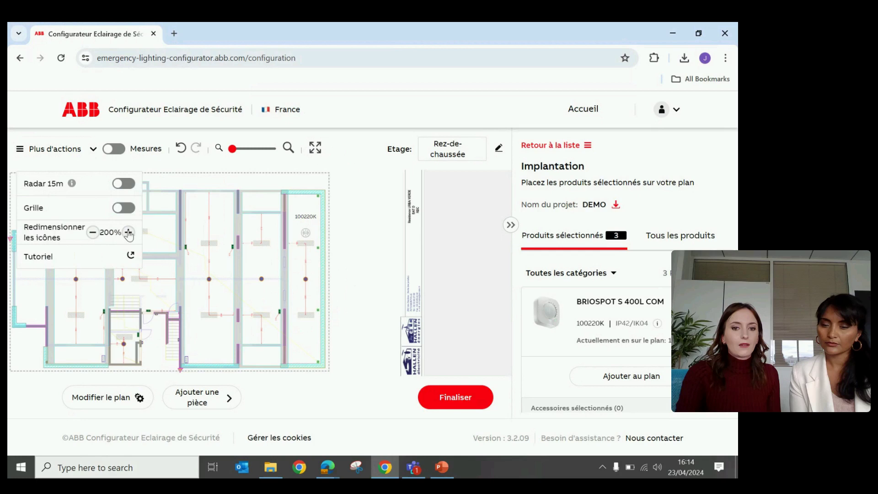
left_click(401, 257)
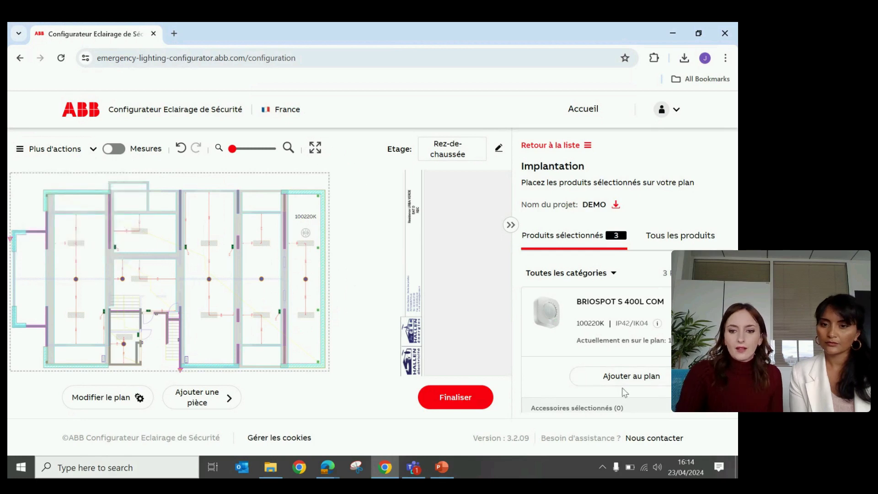
Place one BRIOSPOT R 60L COM (100812K) beside the door between the two staircases in the building's central section
scroll(623, 390, "down", 3)
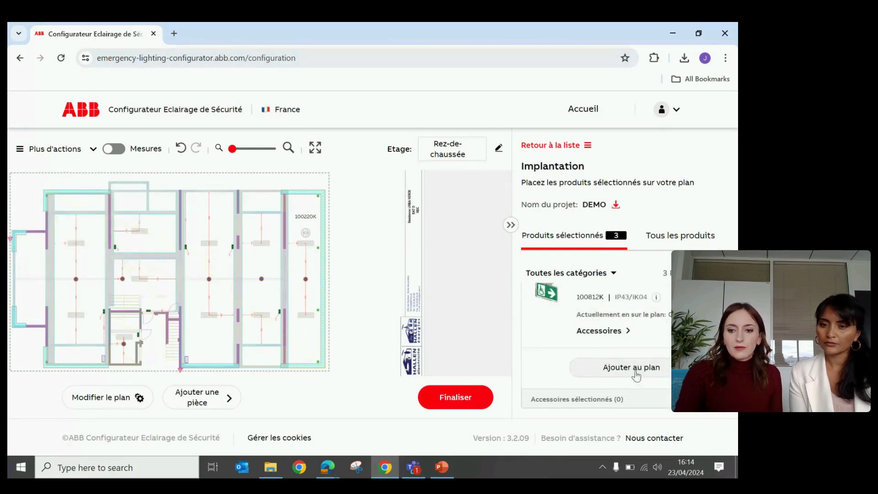
left_click(637, 376)
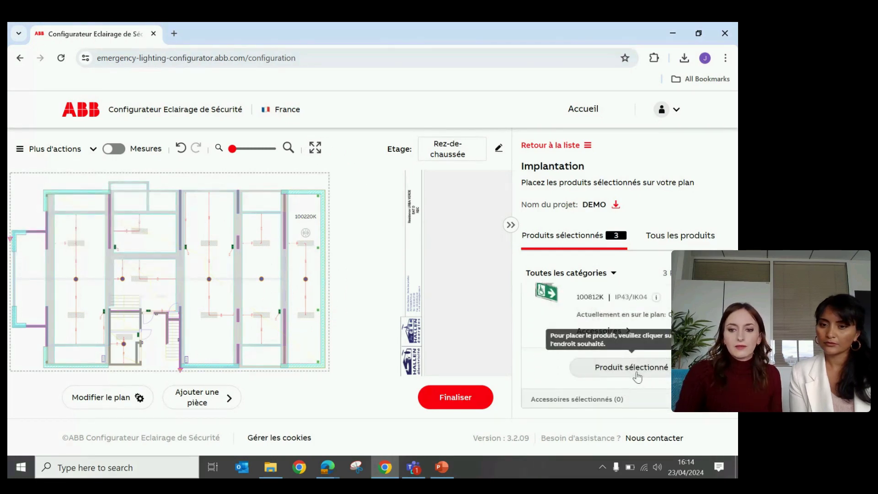
left_click(150, 310)
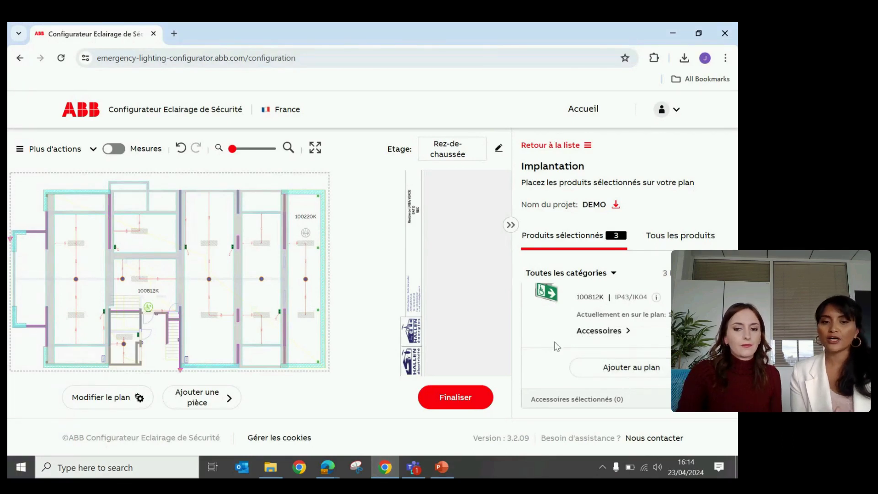
Place one BRIOSPOT S ET 60L COM (103226K) in the large left room near the staircase wall and dismiss the evacuation installation rules
scroll(555, 342, "down", 2)
scroll(554, 342, "down", 1)
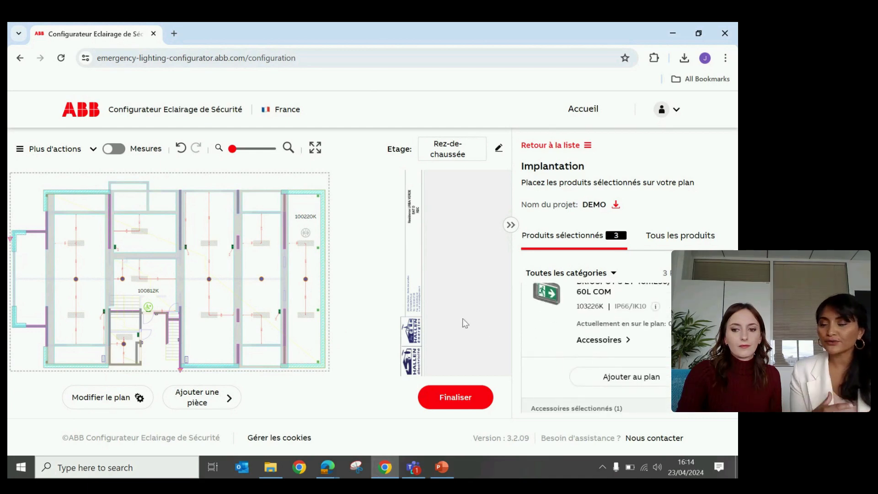
left_click(627, 384)
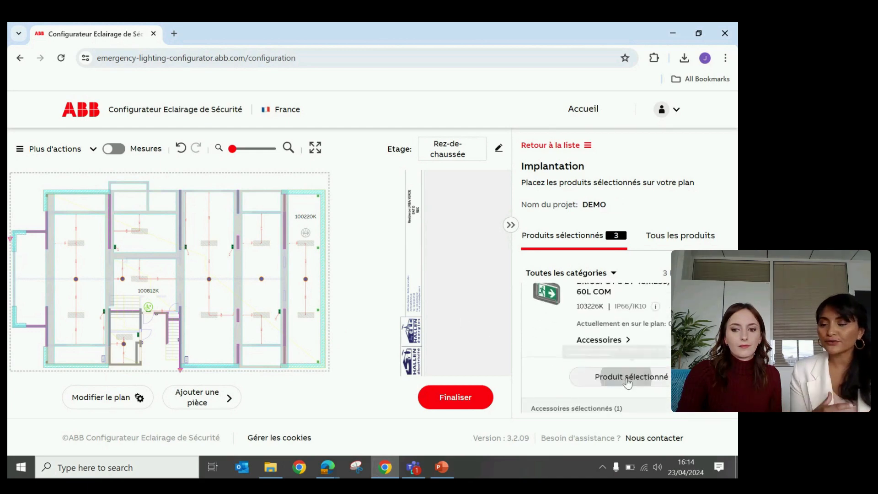
left_click(98, 314)
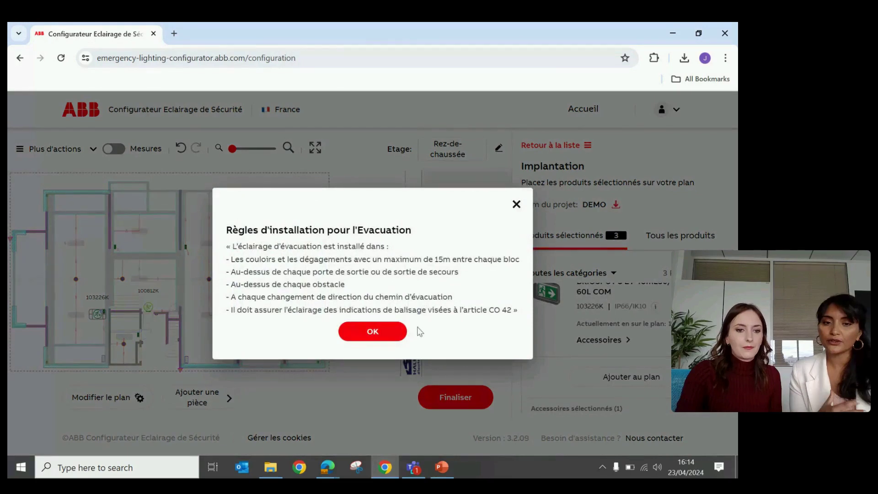
left_click(388, 335)
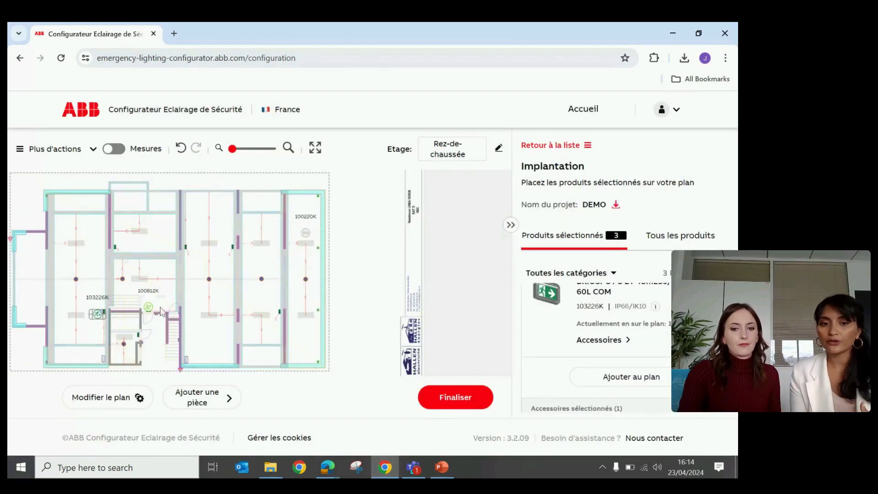
Rotate the placed 103226K unit a full turn in 90° increments and toggle its coverage circle on and off
left_click(98, 316)
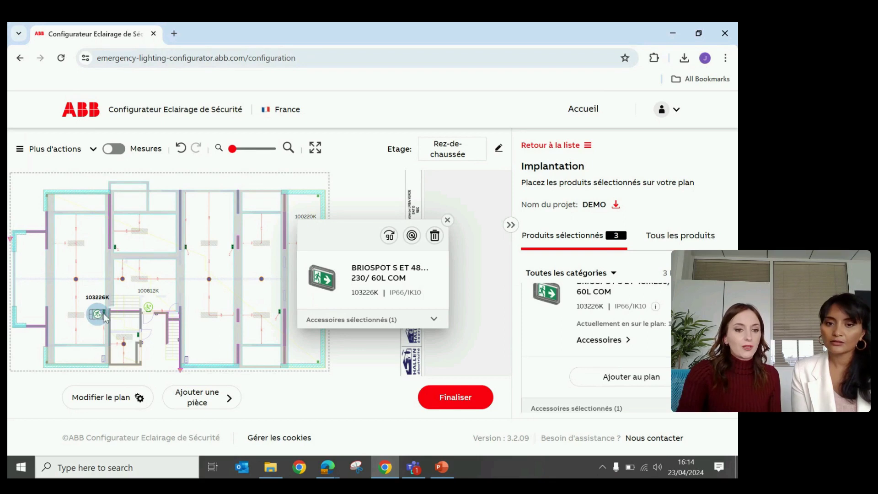
left_click_drag(338, 242, 169, 232)
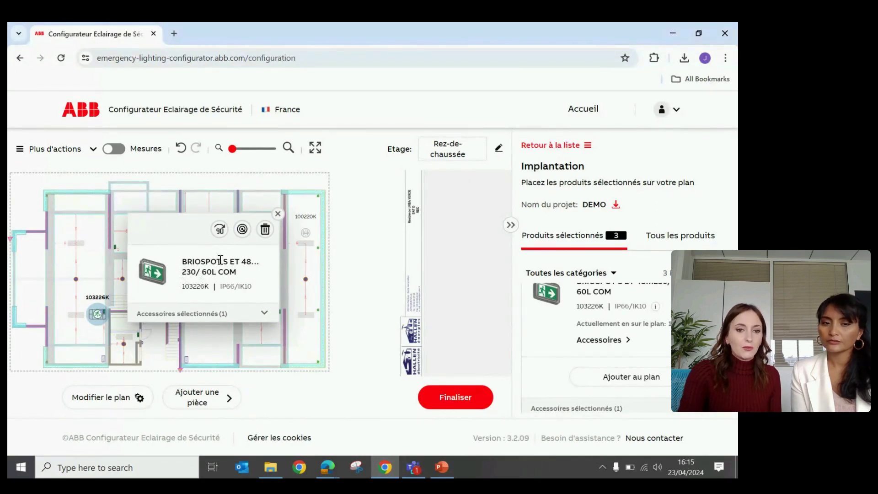
left_click(220, 231)
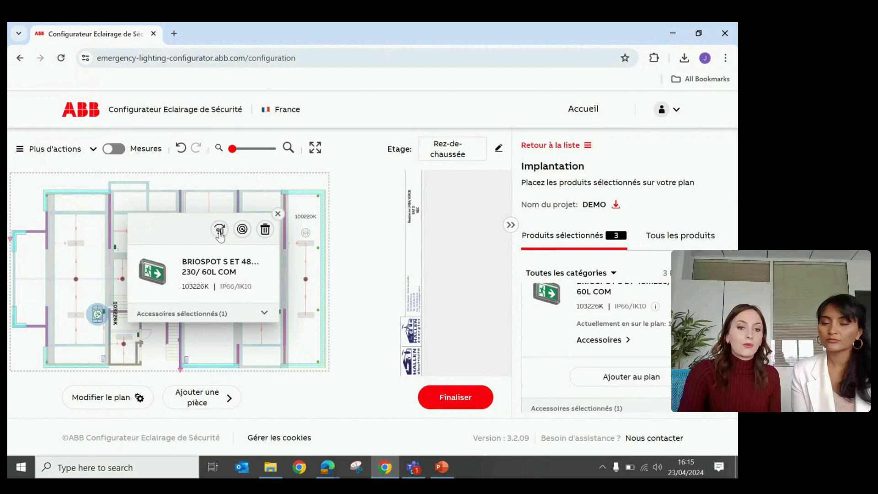
left_click(220, 231)
left_click(220, 231)
left_click(220, 231)
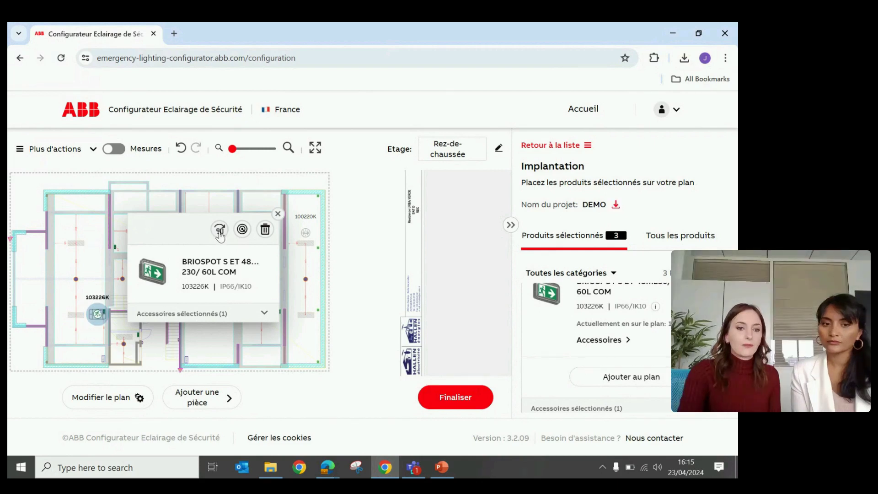
left_click(243, 229)
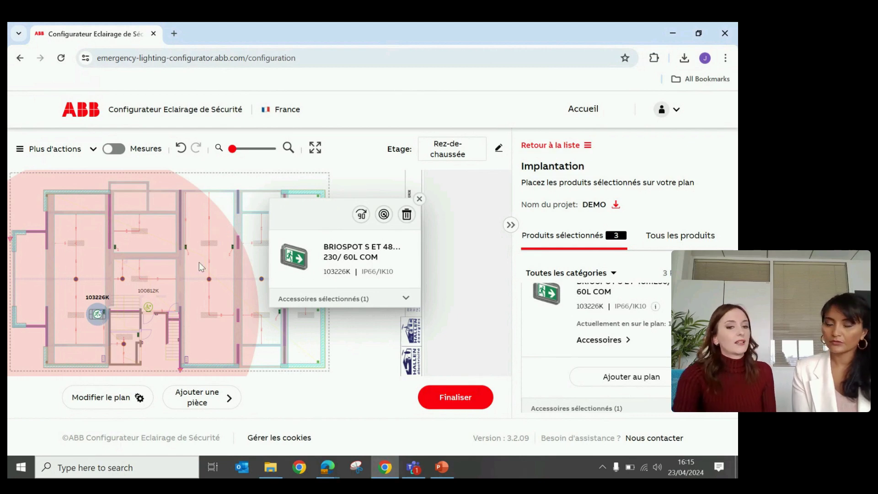
left_click(383, 218)
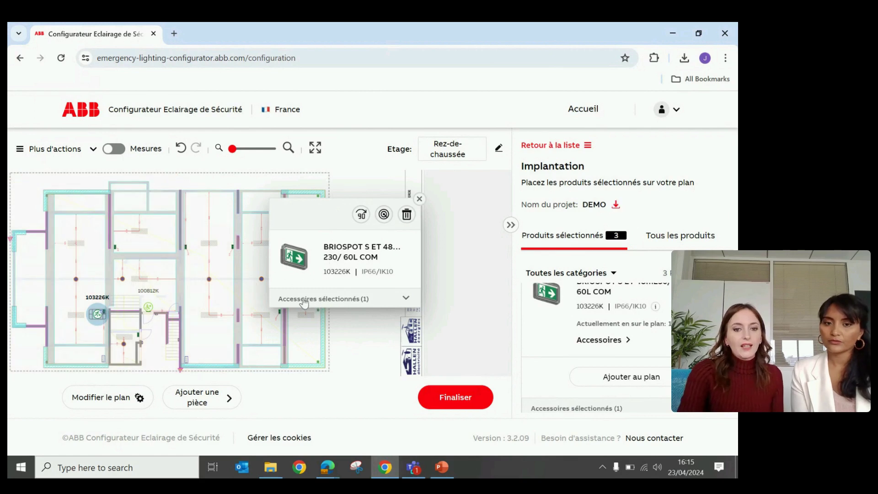
Deselect and reselect the Grille de protection BrioSpot accessory on the placed 103226K unit, and close its details
left_click(319, 302)
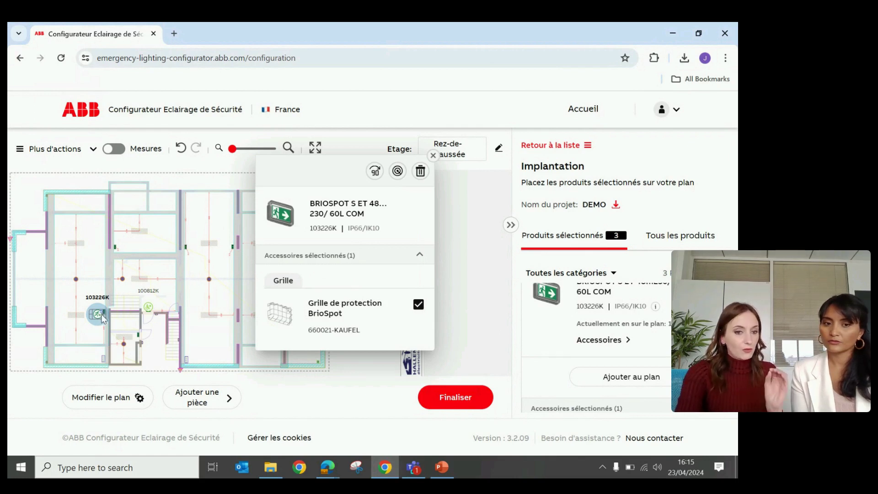
left_click(420, 309)
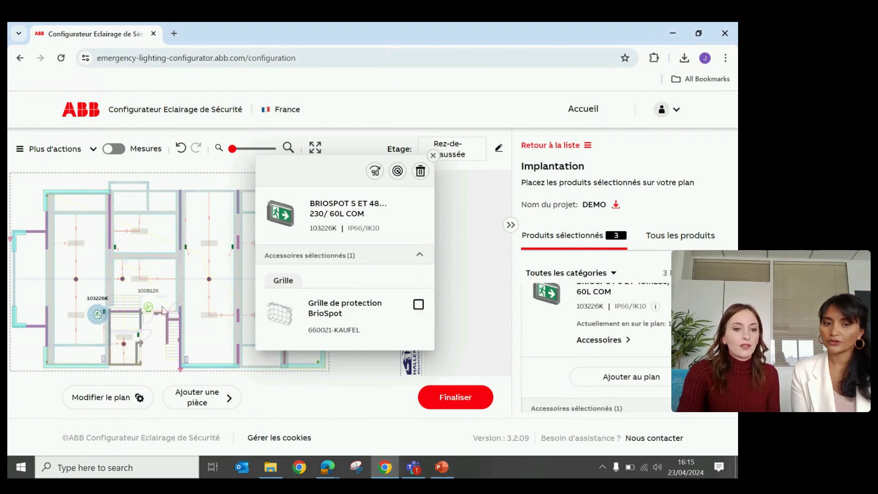
left_click(419, 305)
left_click(419, 305)
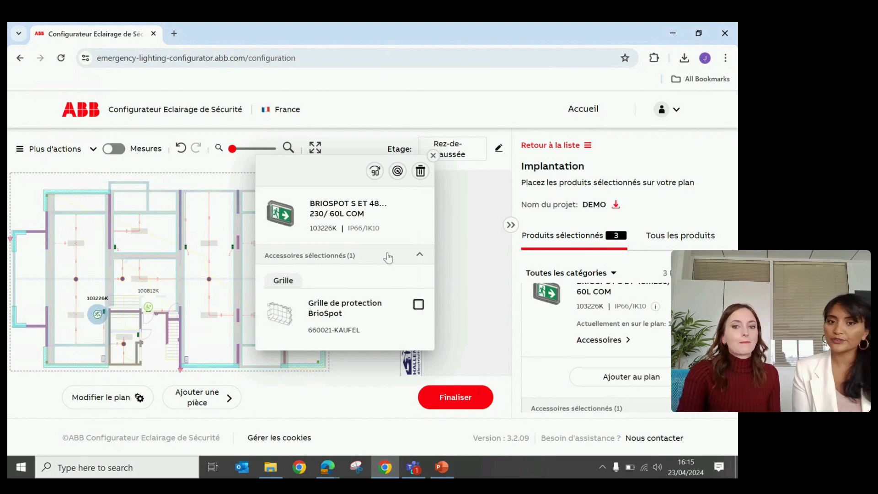
left_click(418, 306)
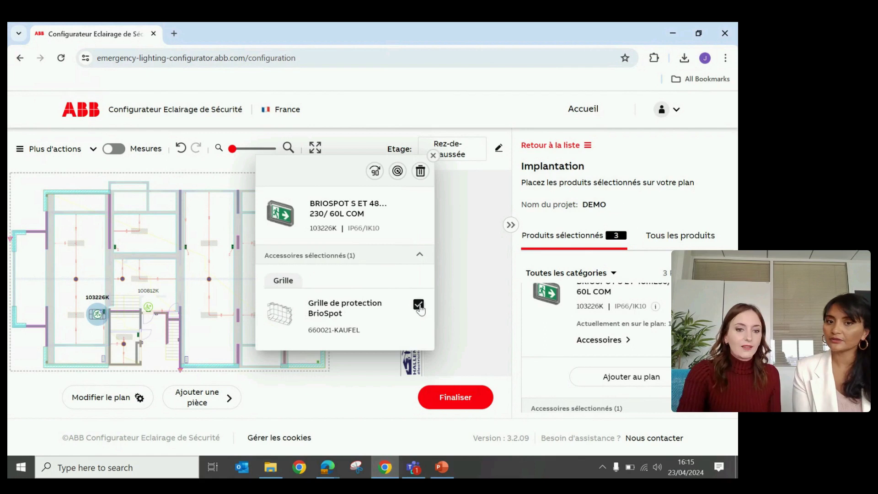
left_click(433, 156)
scroll(600, 333, "down", 3)
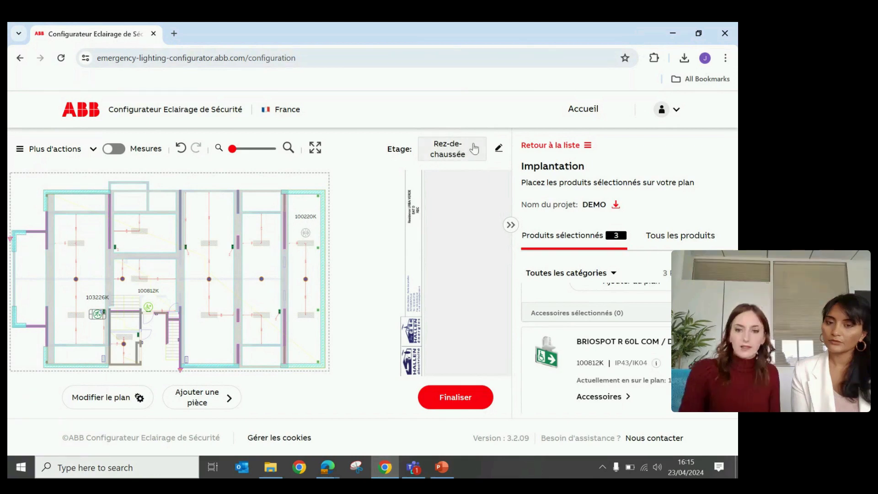
Rename the Rez-de-chaussée floor as Etage 1 and add a second floor named Etage 2
left_click(499, 151)
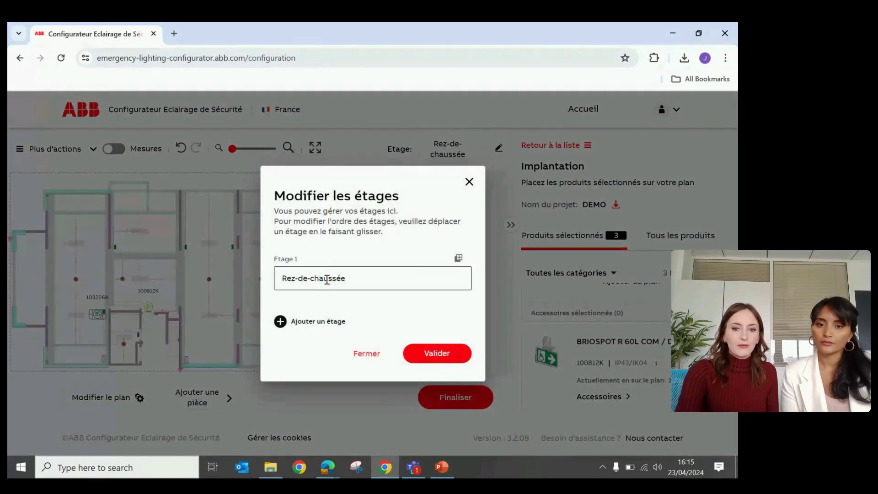
triple_click(305, 279)
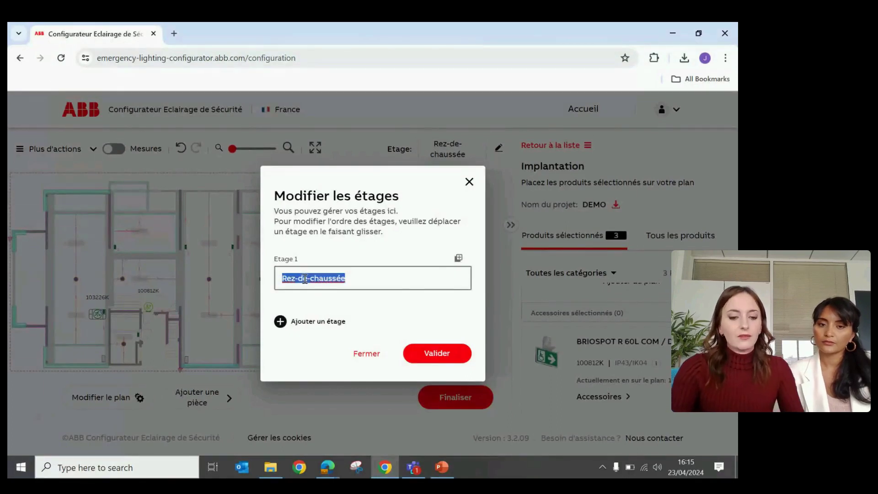
type("Etage 1")
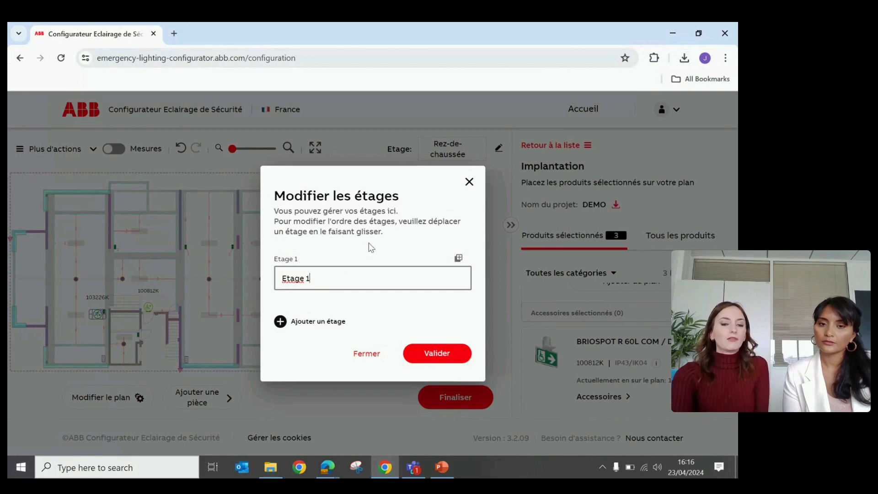
left_click(298, 323)
left_click(315, 307)
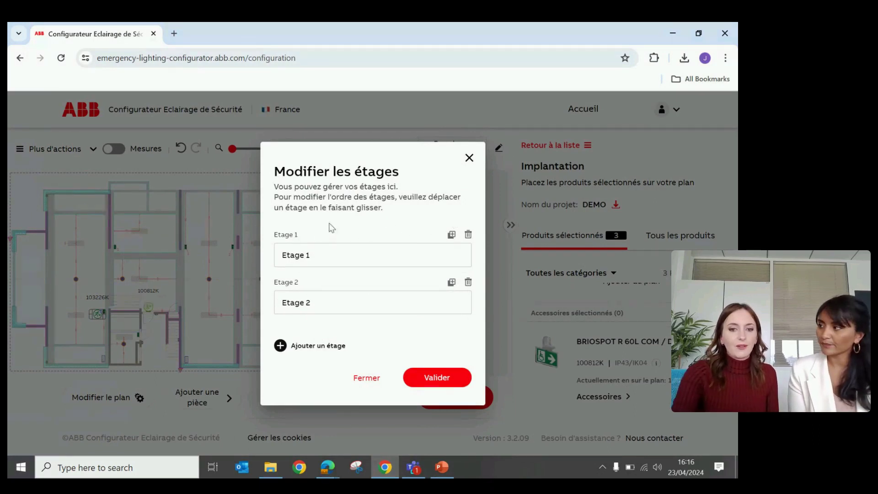
Duplicate Etage 1 with its plan, rooms and products, and validate the floor changes
left_click(452, 235)
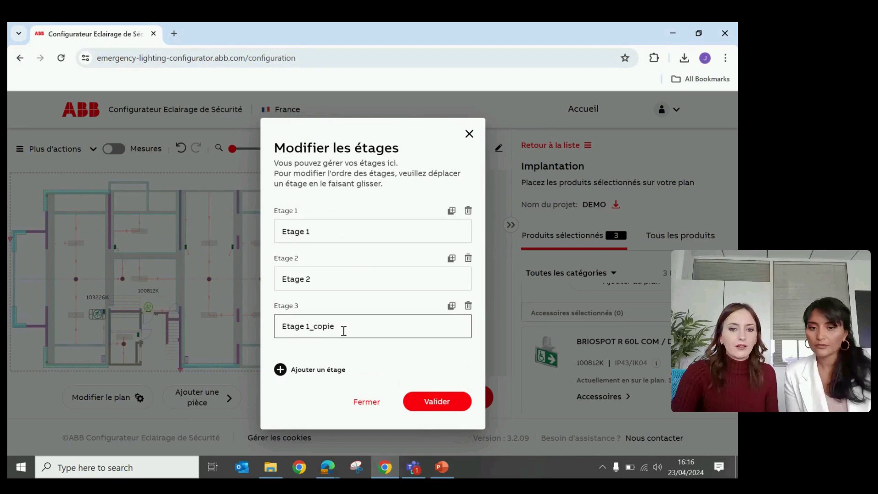
left_click(439, 401)
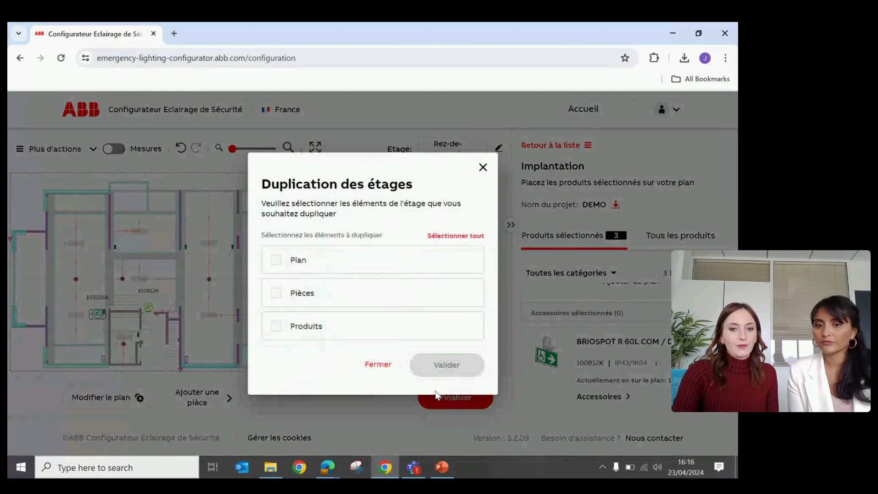
left_click(277, 260)
left_click(277, 293)
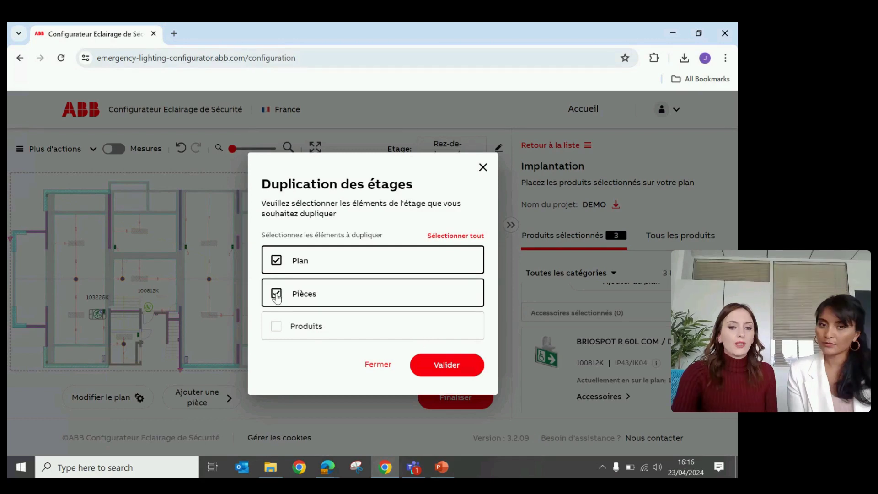
left_click(277, 327)
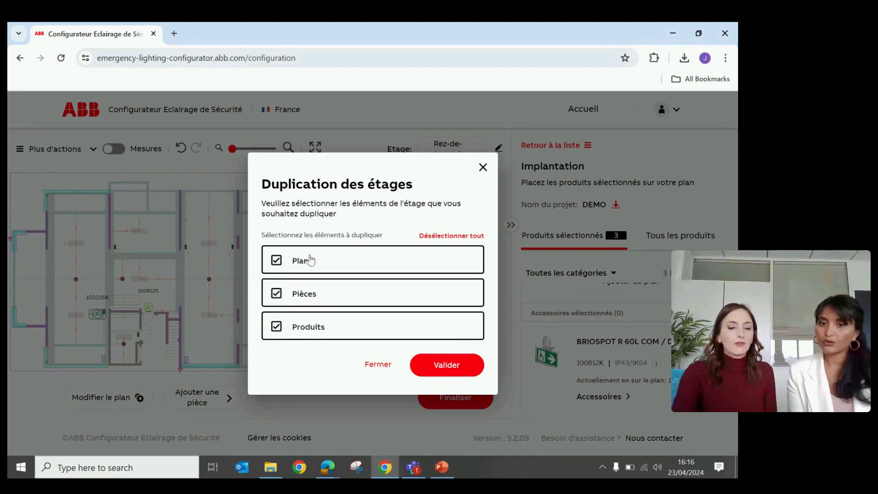
left_click(447, 366)
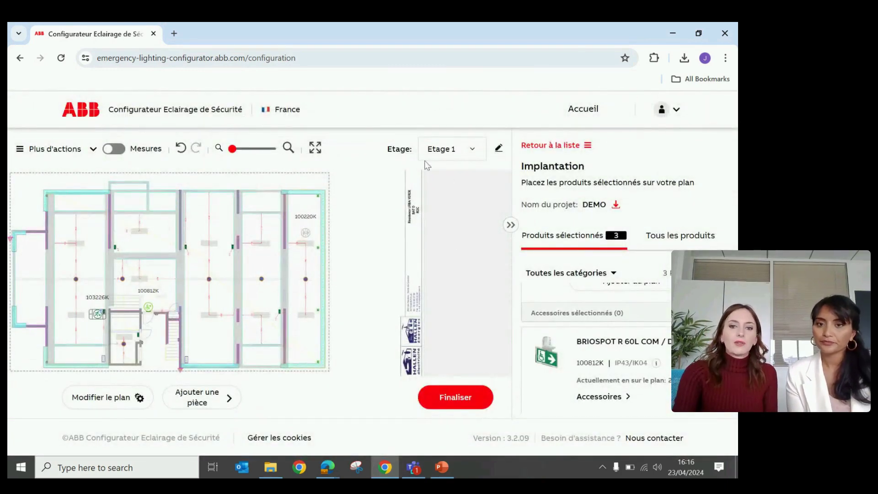
Switch to Etage 2 and add a square room about 8 m per side
left_click(473, 151)
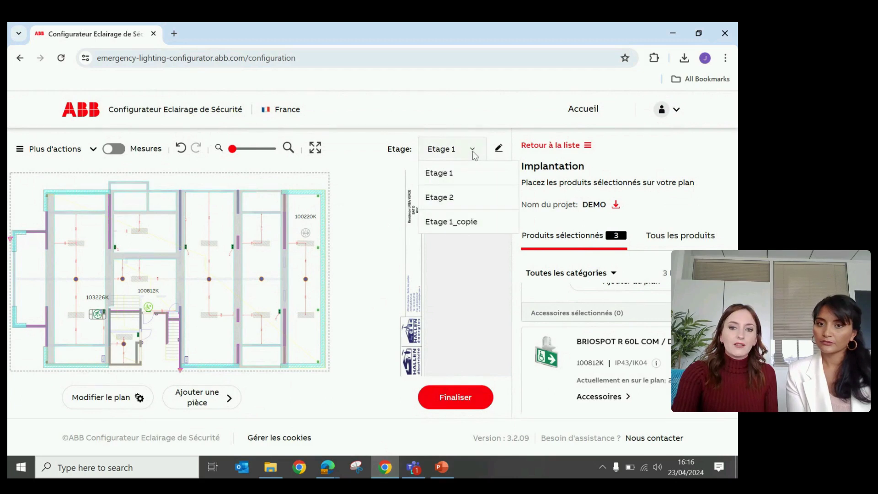
left_click(452, 202)
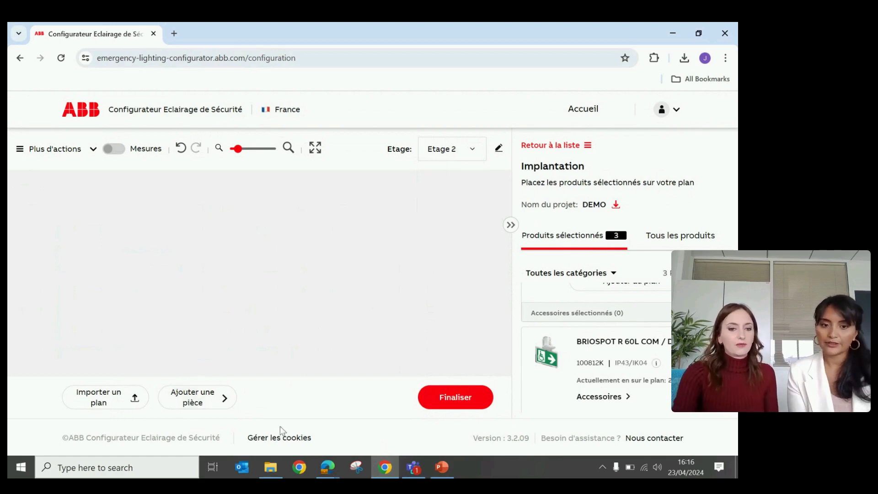
left_click(194, 399)
left_click(301, 401)
left_click(200, 288)
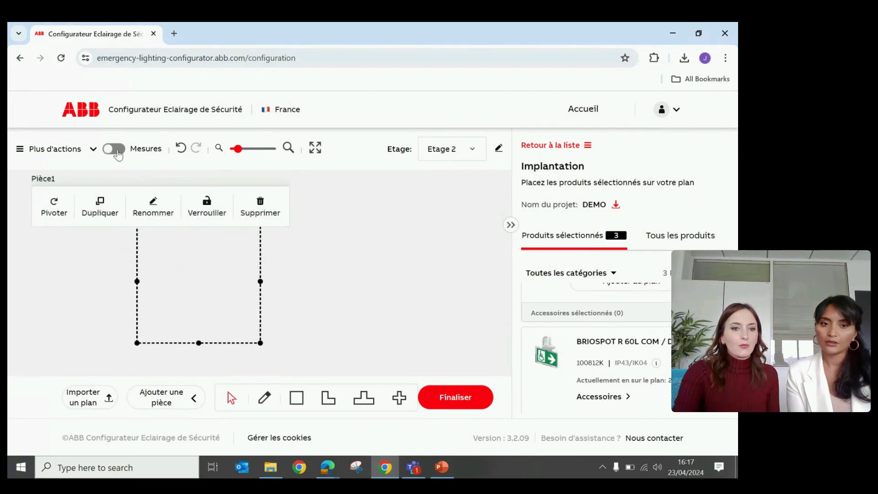
Display the measurements and widen the square room to about 13.19 m
left_click(114, 149)
left_click(239, 259)
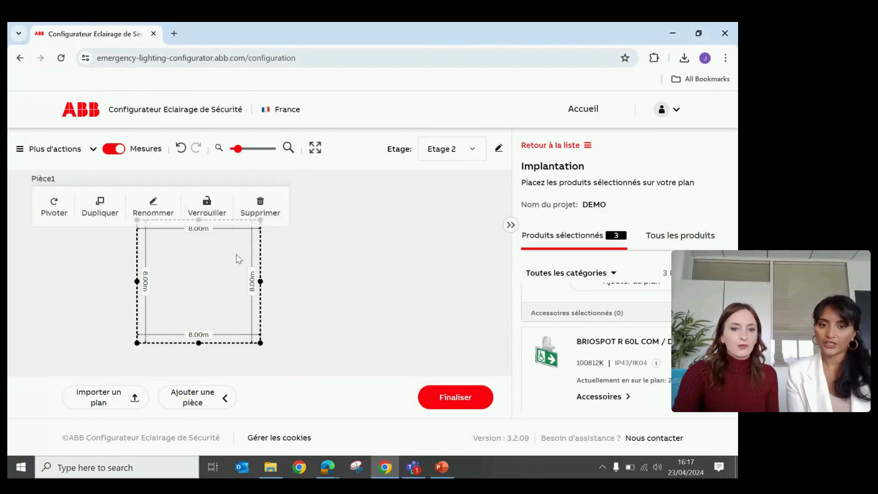
left_click_drag(259, 283, 340, 283)
Add an L-shaped room about 8 m by 8 m against the rectangular room's right side and hide the measurements
left_click(208, 398)
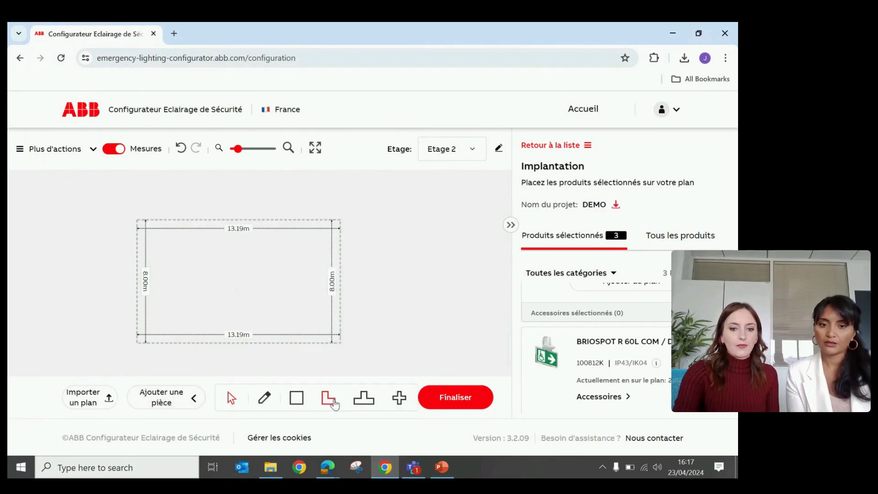
left_click_drag(328, 398, 411, 281)
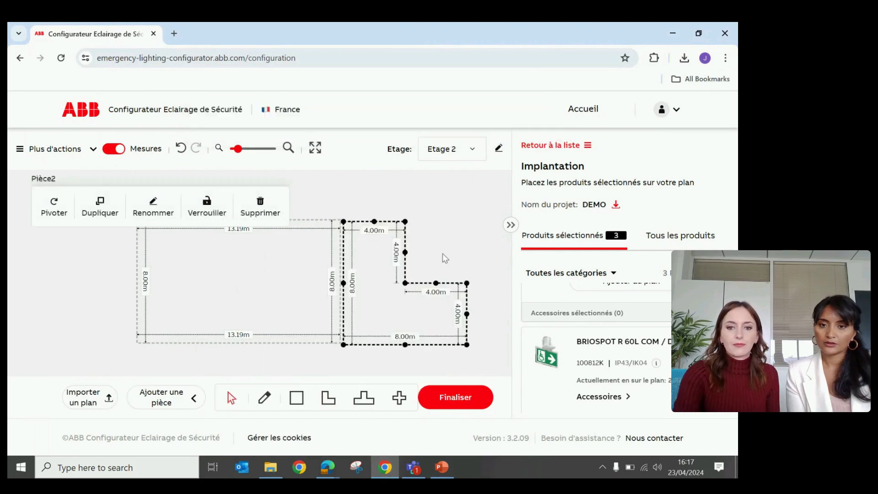
left_click(443, 257)
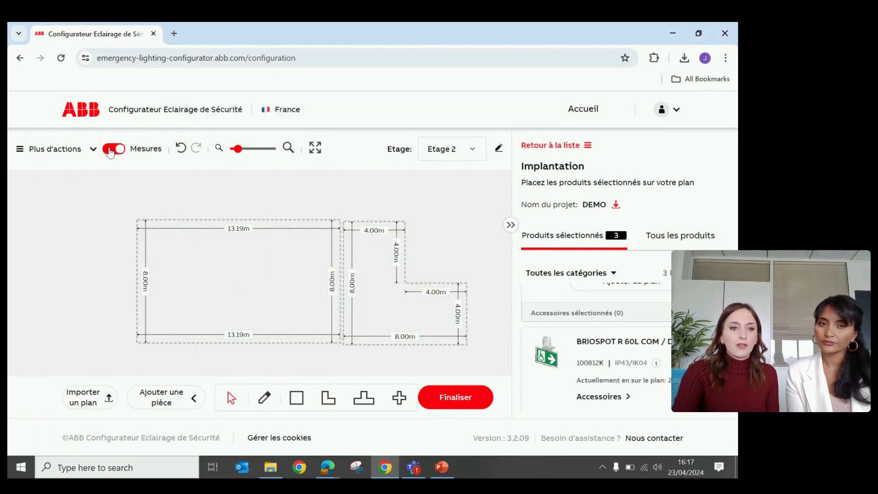
left_click(132, 154)
scroll(615, 381, "down", 2)
scroll(615, 381, "down", 3)
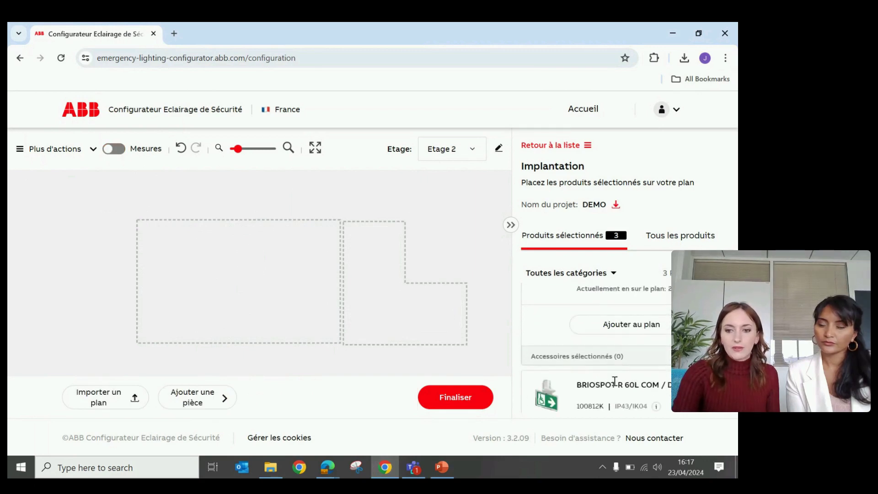
Place one BRIOSPOT S 400L COM in the upper part of the L-shaped room on Etage 2
left_click(623, 381)
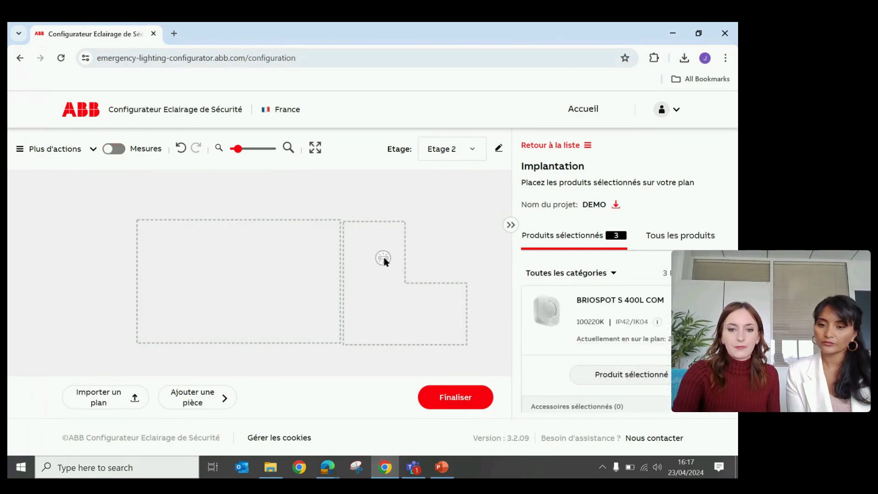
left_click(375, 242)
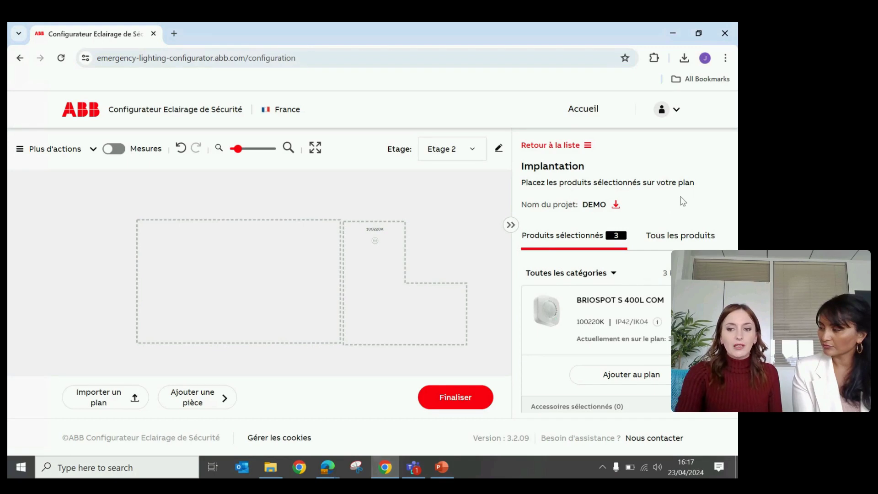
Search all products for "al" and add ALTILED ET 1000L COM + KIT ENCAST. to the selection without accessories
left_click(683, 239)
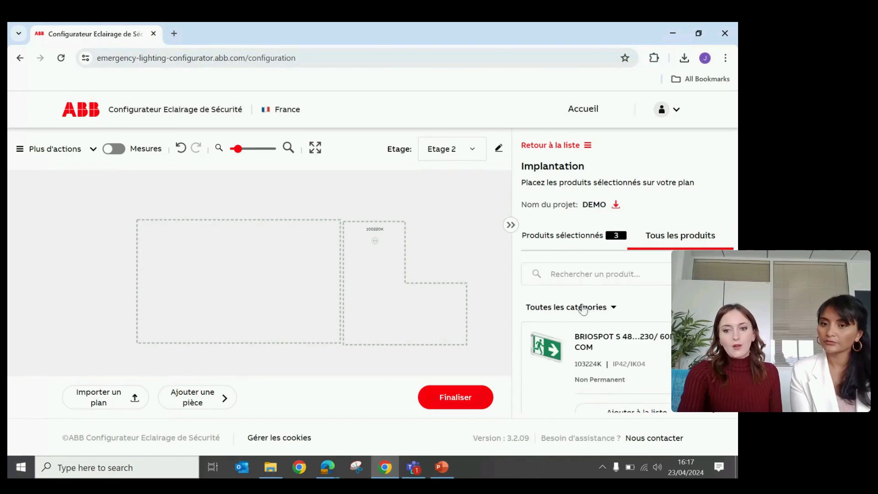
scroll(583, 344, "down", 2)
scroll(582, 344, "down", 2)
left_click(579, 273)
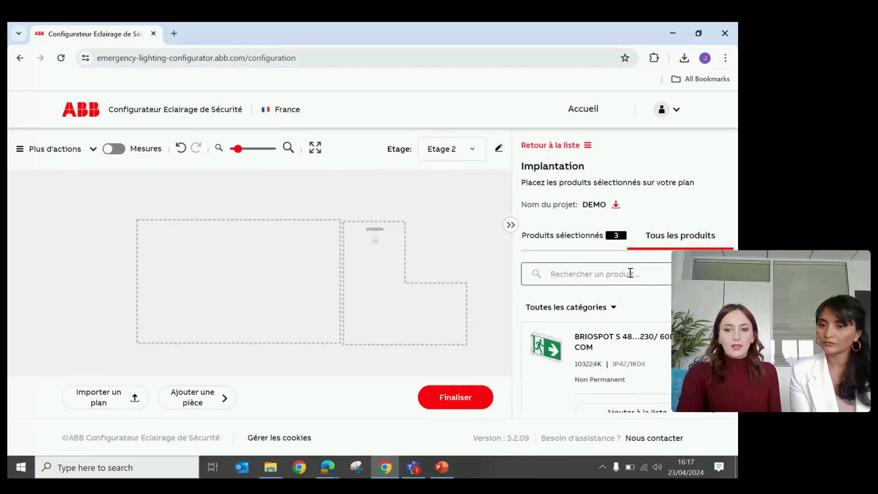
left_click(589, 272)
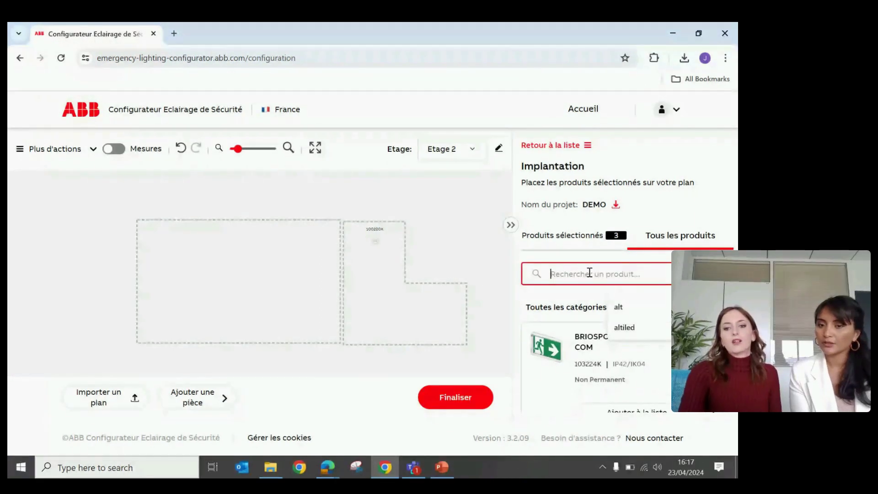
type("al")
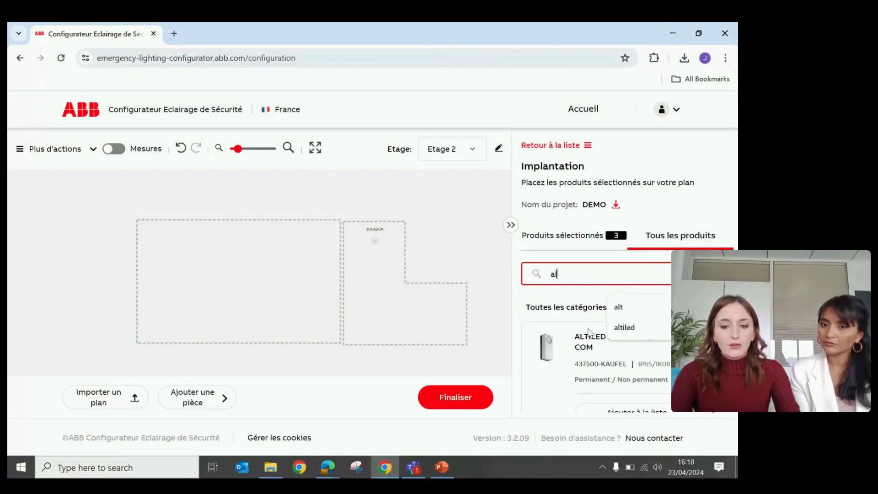
scroll(594, 352, "down", 1)
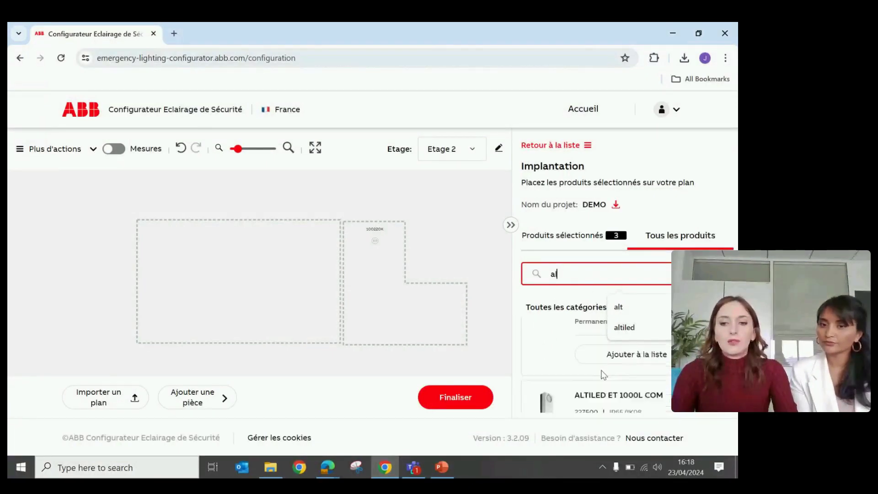
scroll(603, 375, "down", 3)
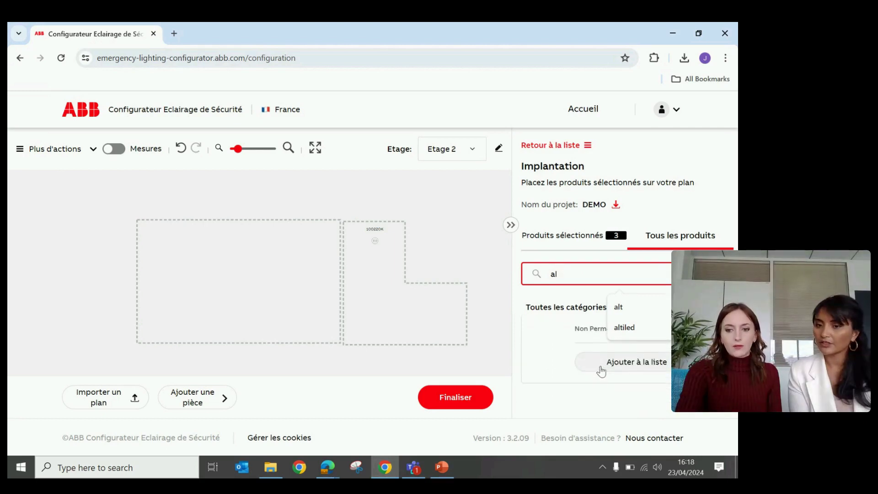
left_click(601, 368)
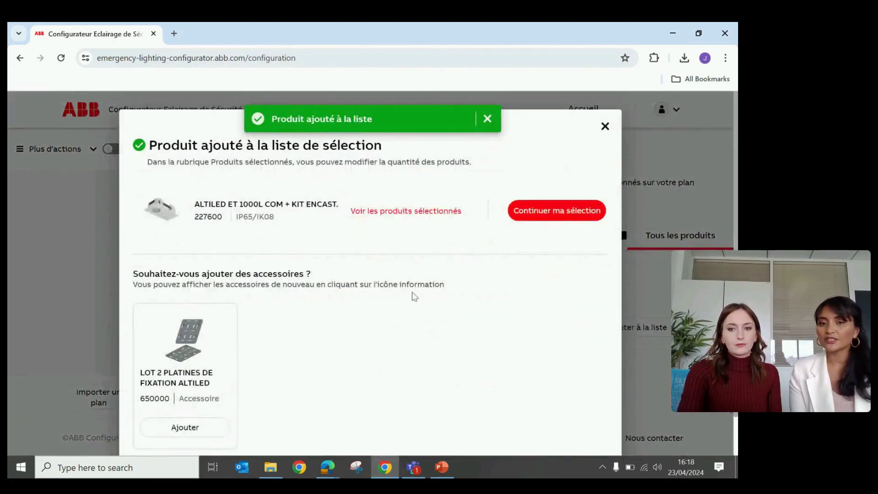
left_click(575, 211)
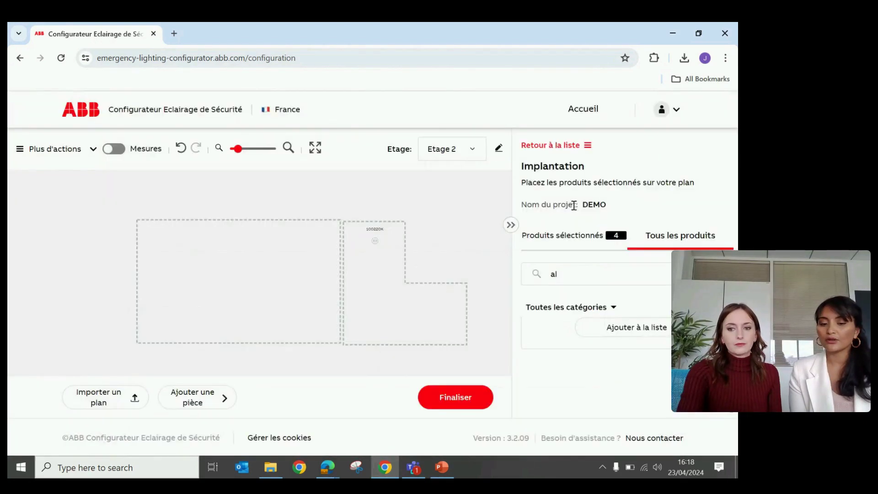
Place one ALTILED ET 1000L COM + KIT ENCAST. in the lower part of the L-shaped room
left_click(586, 237)
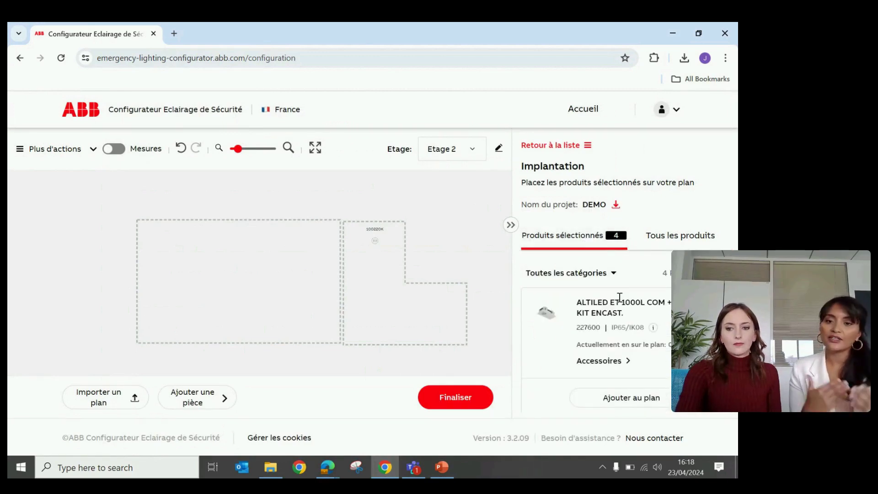
left_click(631, 400)
left_click(401, 331)
left_click(426, 327)
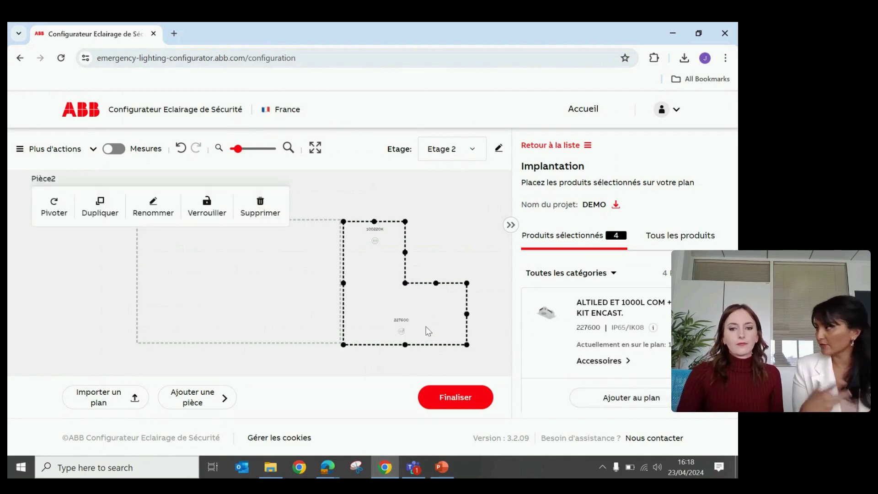
left_click(459, 242)
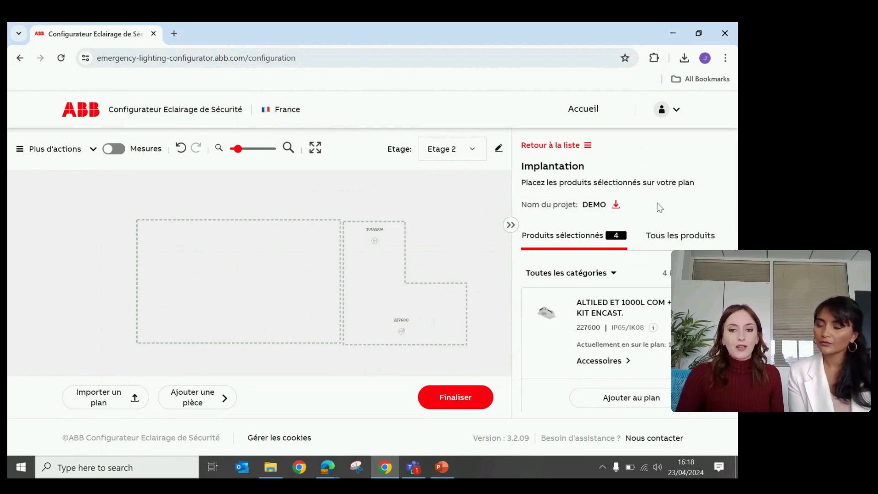
Save the project to the Downloads folder as DEMO23042024.prj, replacing the existing file
left_click(616, 205)
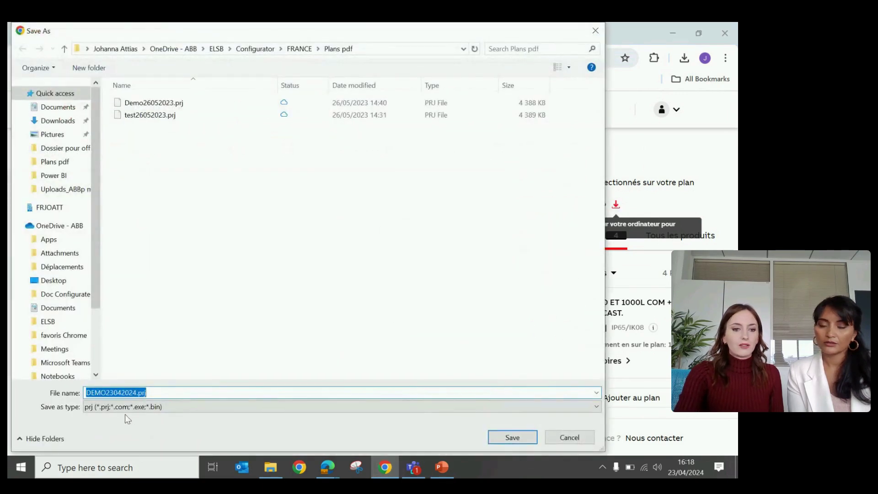
left_click(55, 120)
left_click(519, 439)
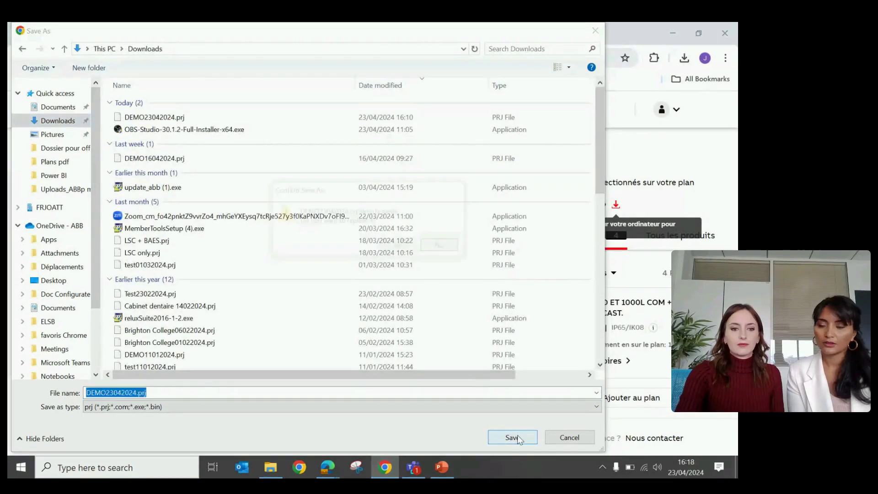
left_click(410, 247)
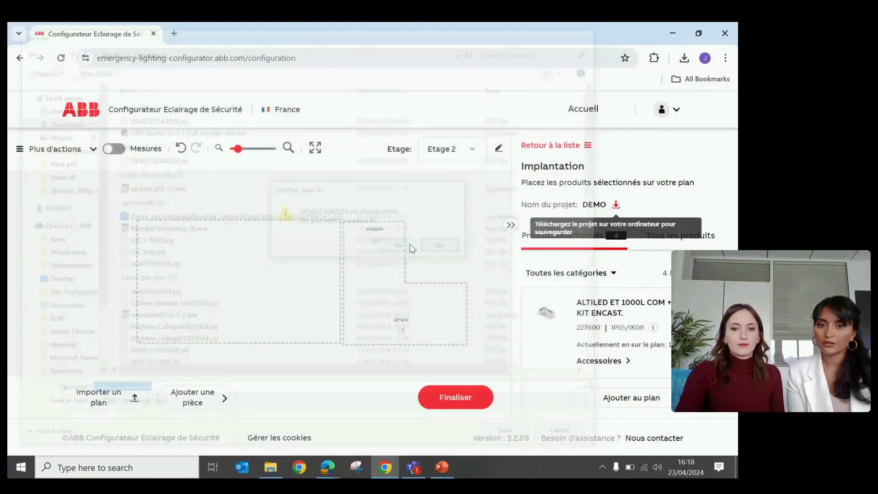
Leave the project for the home page and import DEMO23042024.prj from the Downloads folder
left_click(583, 112)
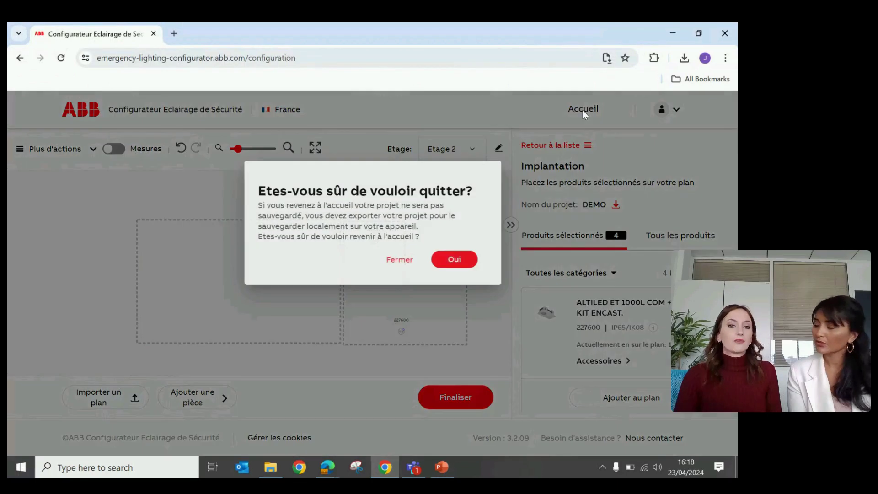
left_click(455, 260)
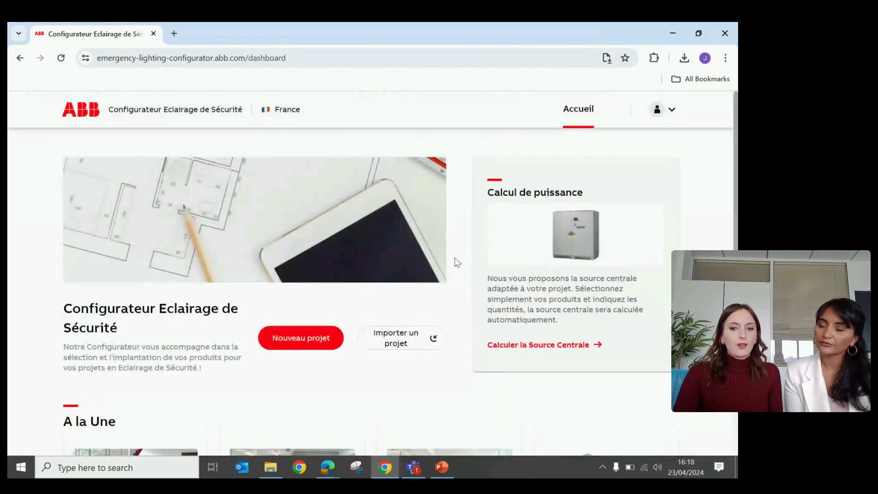
left_click(409, 348)
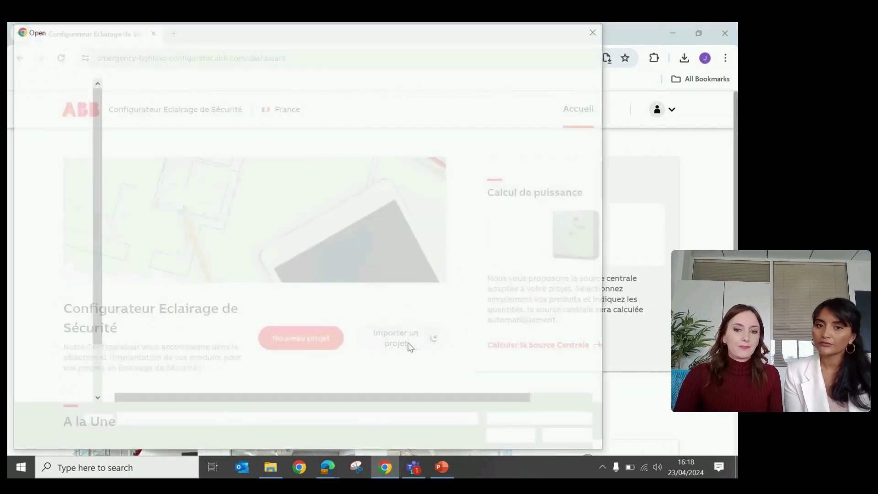
left_click(54, 120)
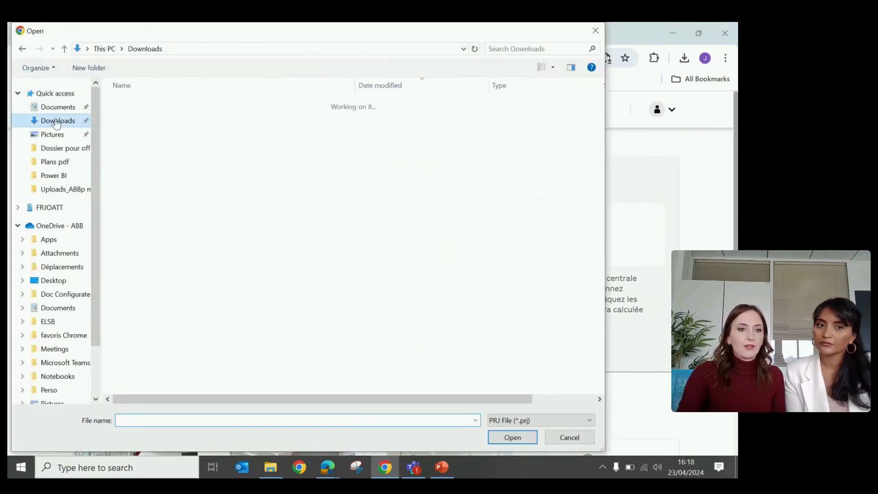
double_click(136, 118)
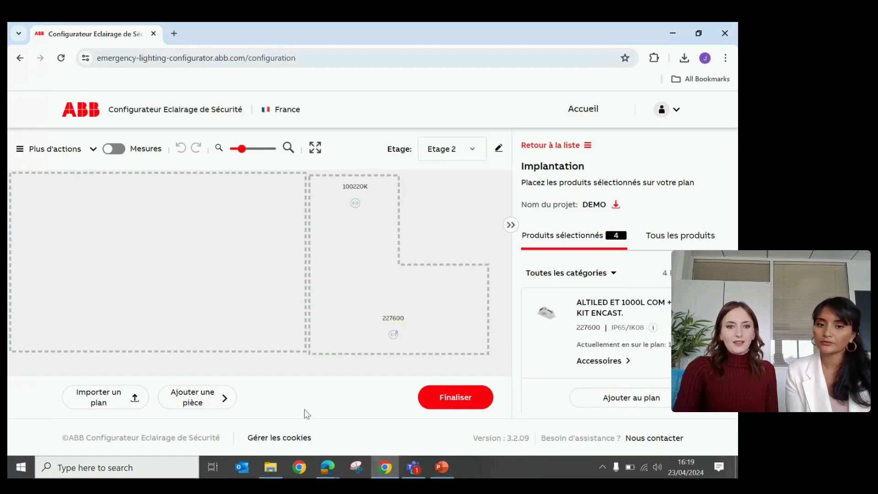
Finalise the project and review the product quantities, project details and central source section in the summary
left_click(459, 399)
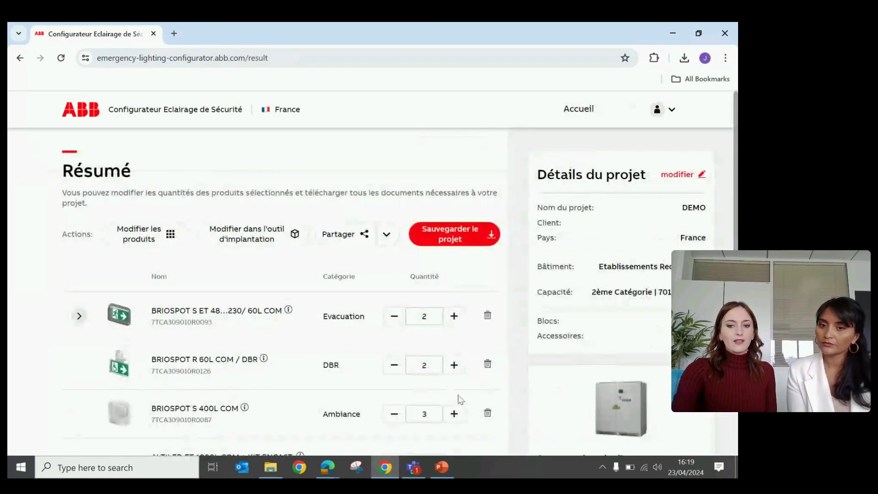
scroll(523, 351, "down", 1)
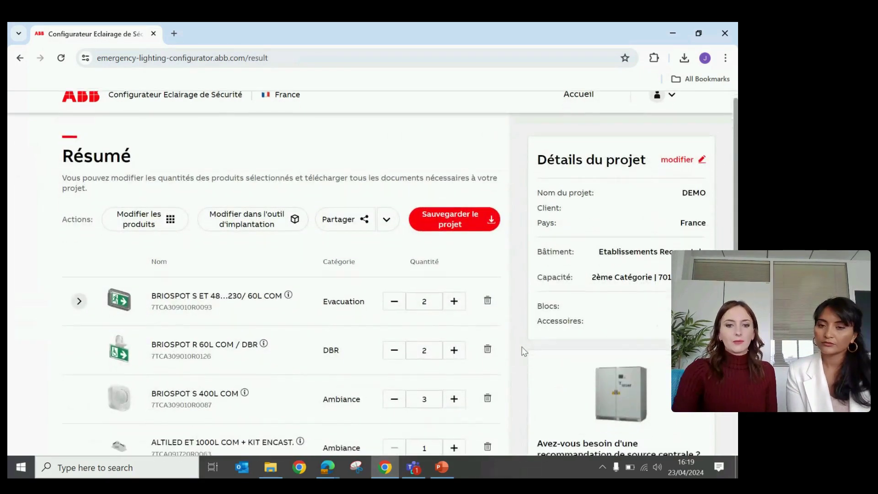
scroll(524, 351, "down", 1)
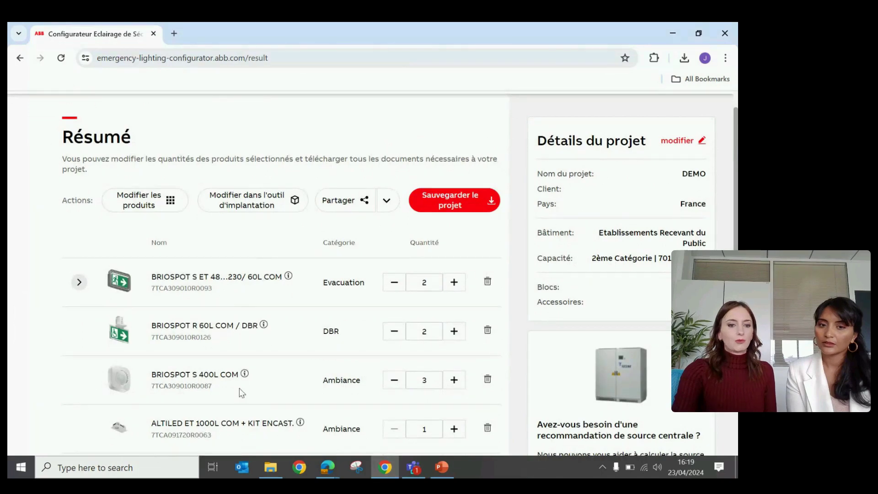
scroll(239, 388, "down", 2)
scroll(239, 391, "up", 1)
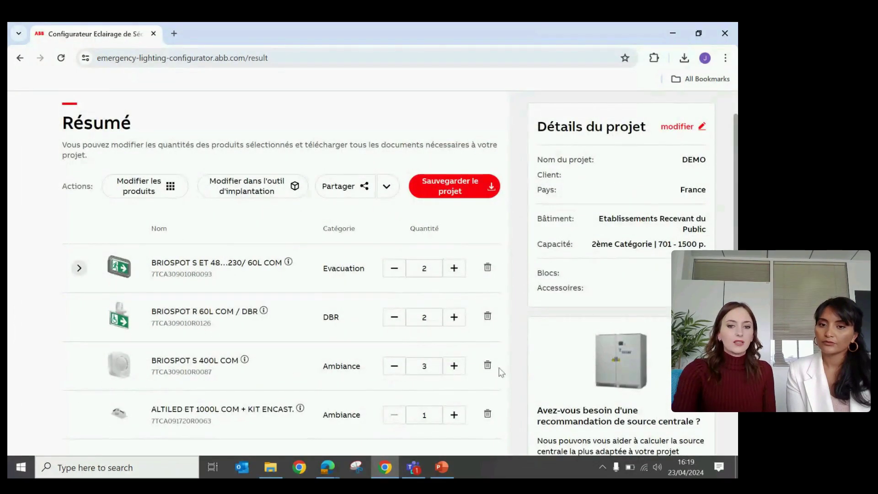
scroll(504, 287, "up", 1)
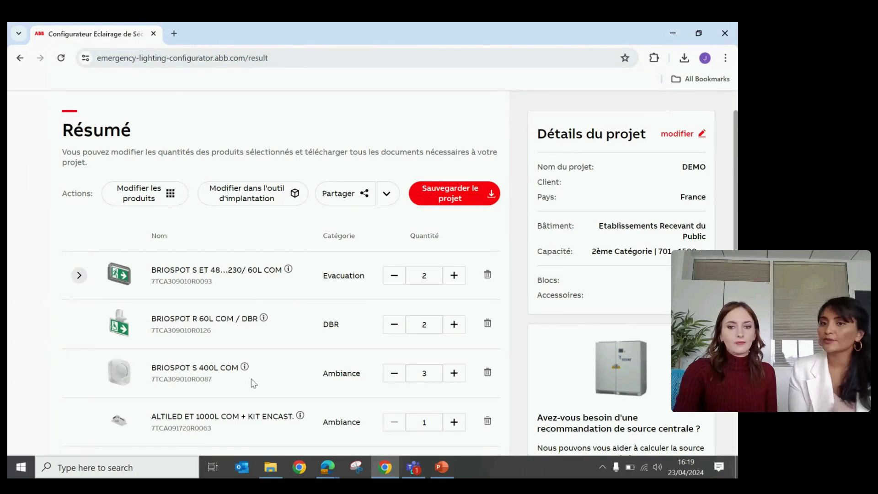
scroll(281, 300, "down", 1)
scroll(280, 300, "up", 2)
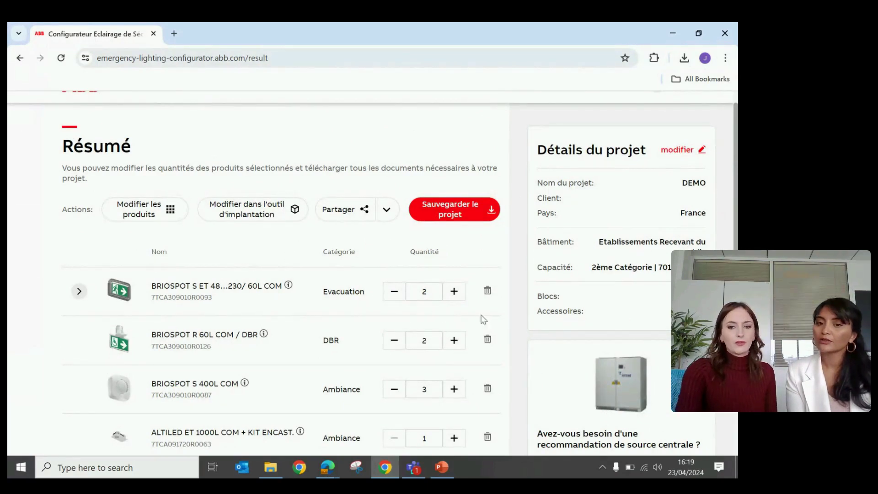
scroll(503, 290, "down", 2)
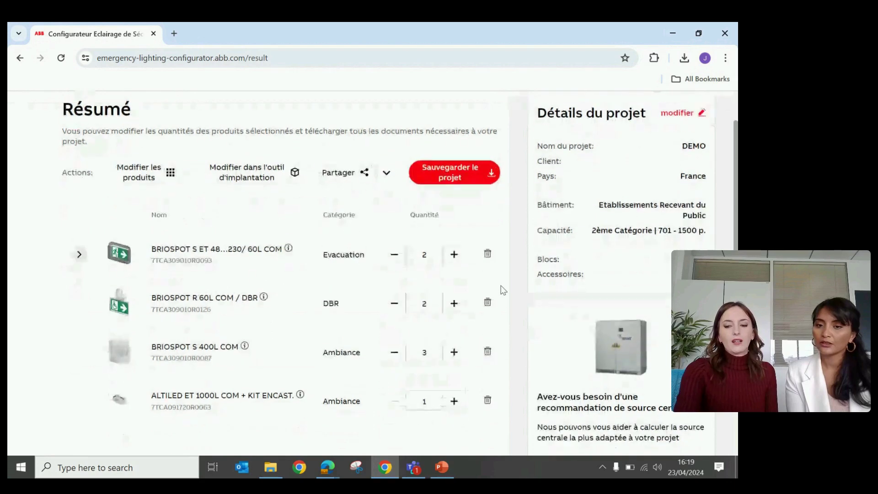
scroll(503, 291, "down", 1)
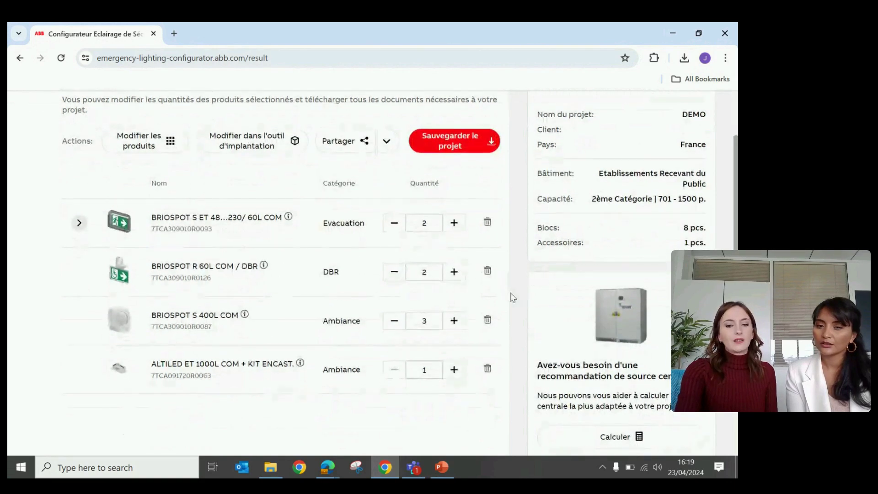
scroll(513, 297, "down", 1)
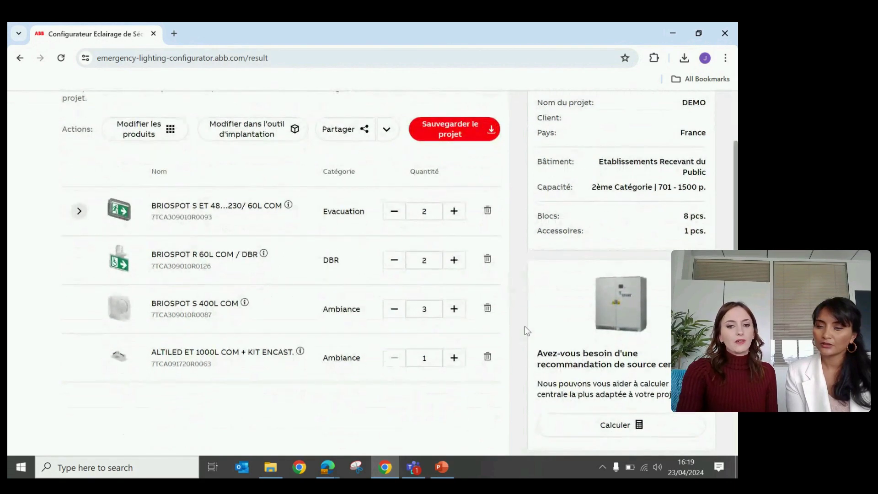
scroll(525, 326, "down", 1)
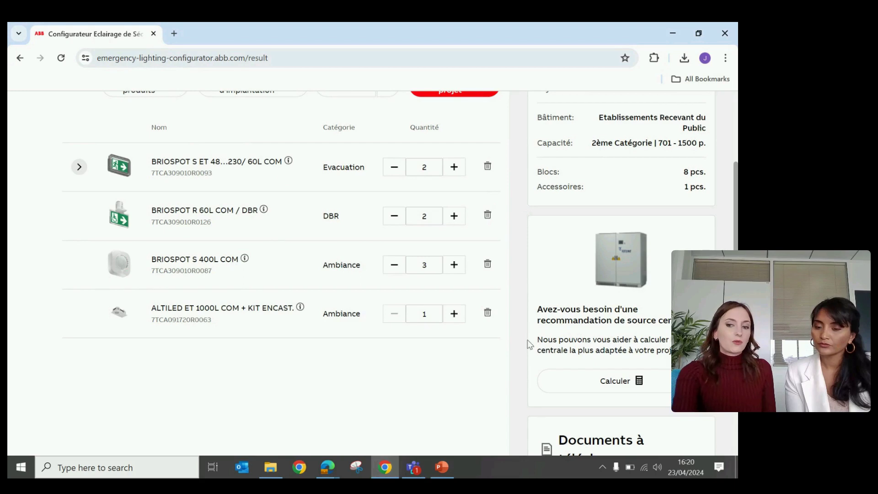
Calculate the recommended central source for the project with an autonomy of 6 heures
scroll(529, 344, "up", 1)
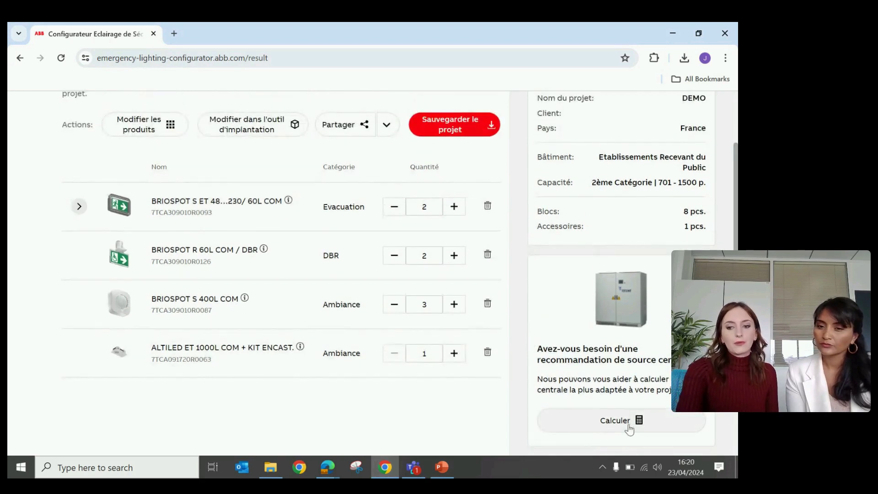
left_click(608, 420)
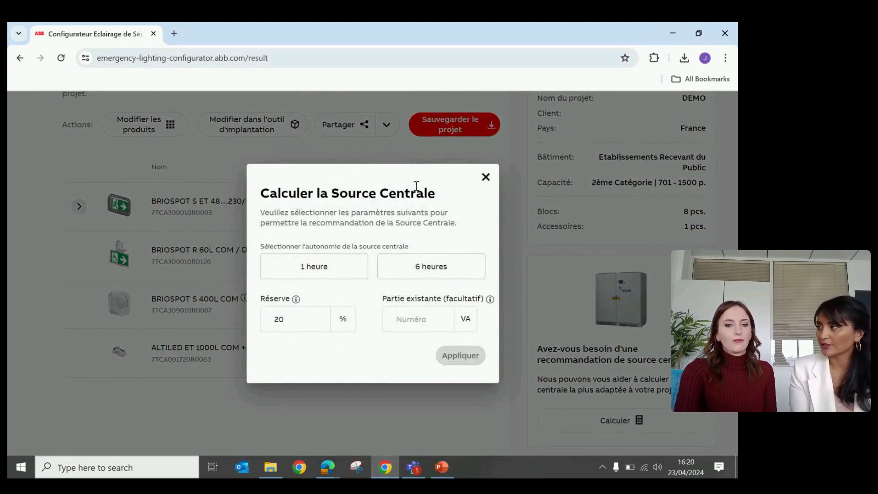
left_click(410, 264)
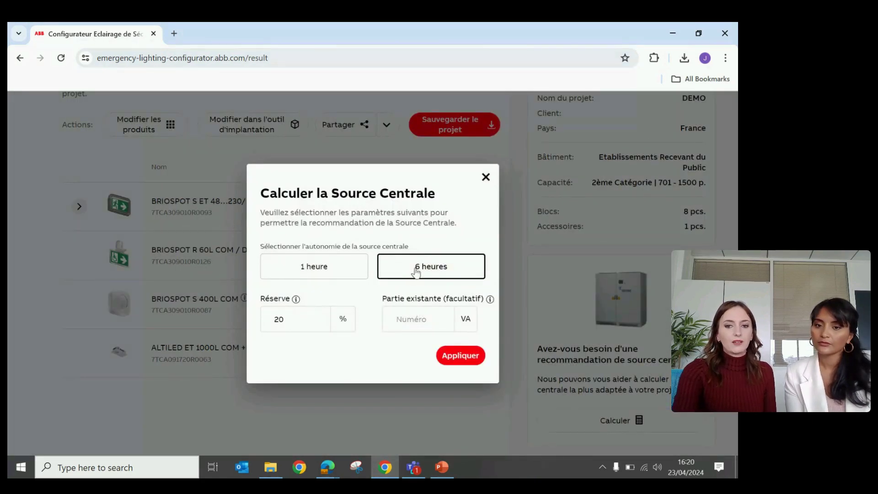
left_click(463, 360)
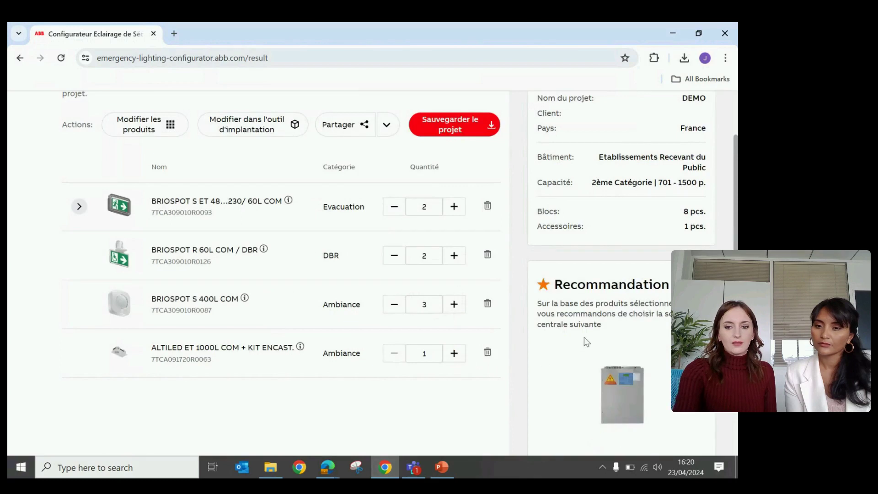
Add the recommended central source SCA 600 - 6 heures to the project's product list and check its entry in the summary
scroll(572, 352, "down", 2)
scroll(586, 342, "down", 2)
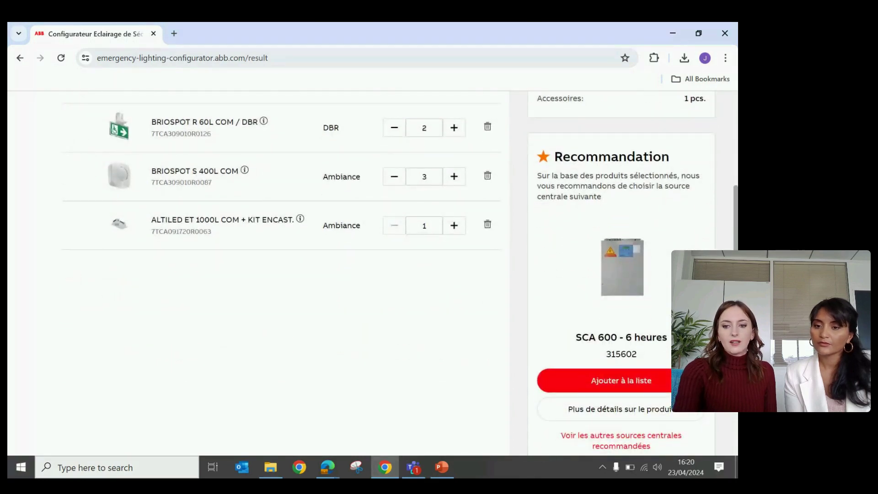
left_click(635, 381)
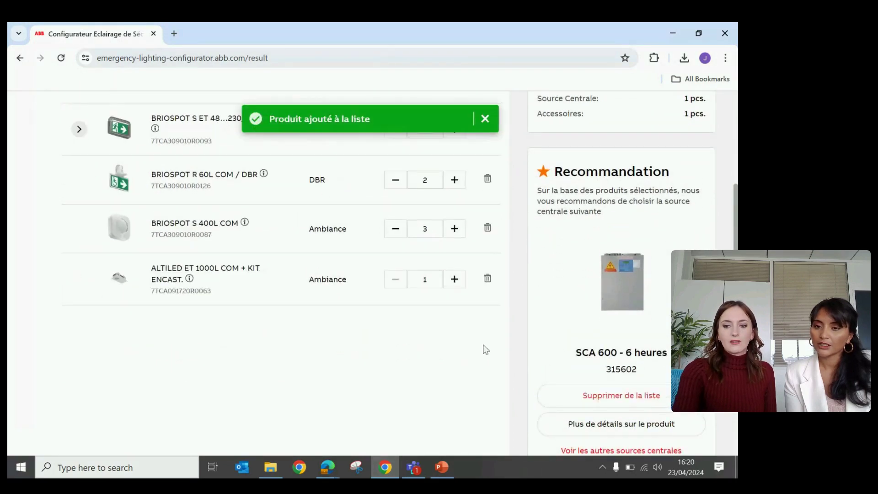
scroll(451, 380, "up", 3)
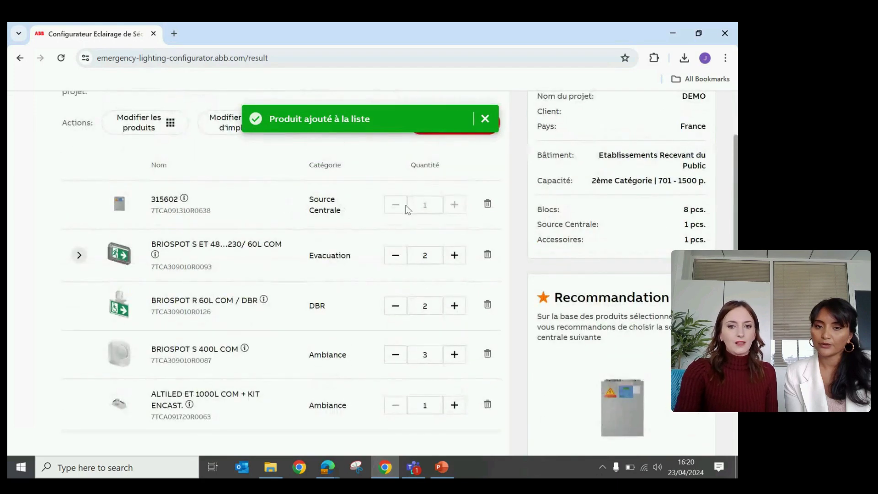
scroll(530, 317, "up", 1)
scroll(530, 319, "down", 5)
scroll(530, 319, "up", 5)
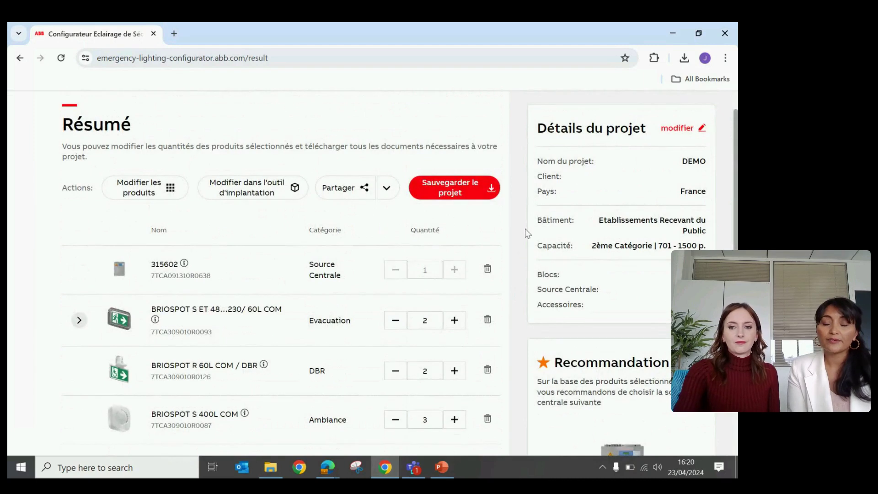
Download the project's CCTP document in Word format
scroll(526, 231, "down", 3)
scroll(525, 229, "down", 5)
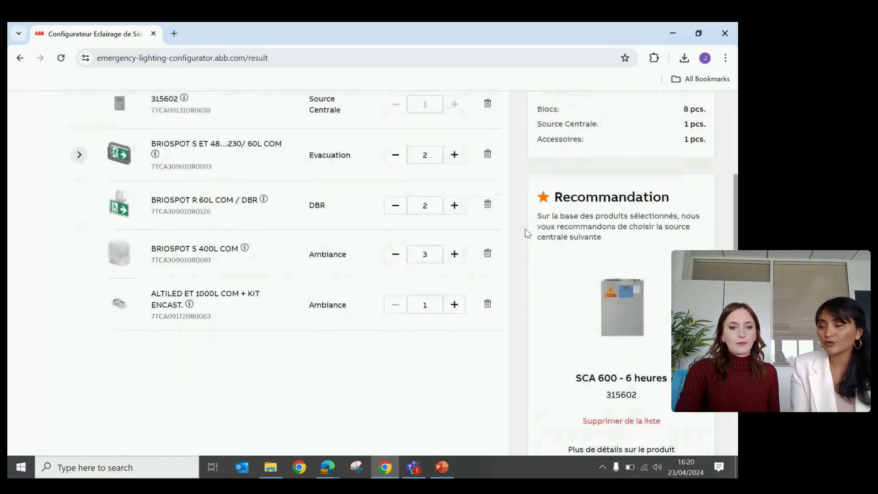
scroll(525, 228, "down", 2)
scroll(525, 229, "down", 2)
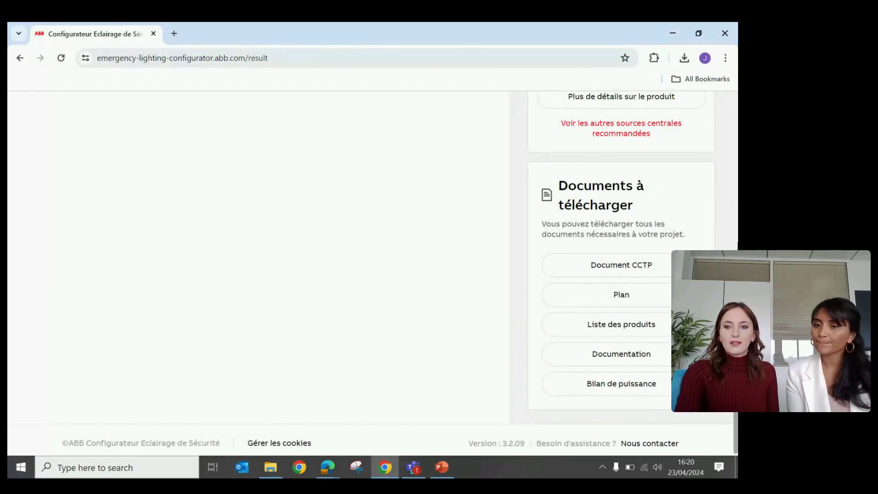
left_click(669, 272)
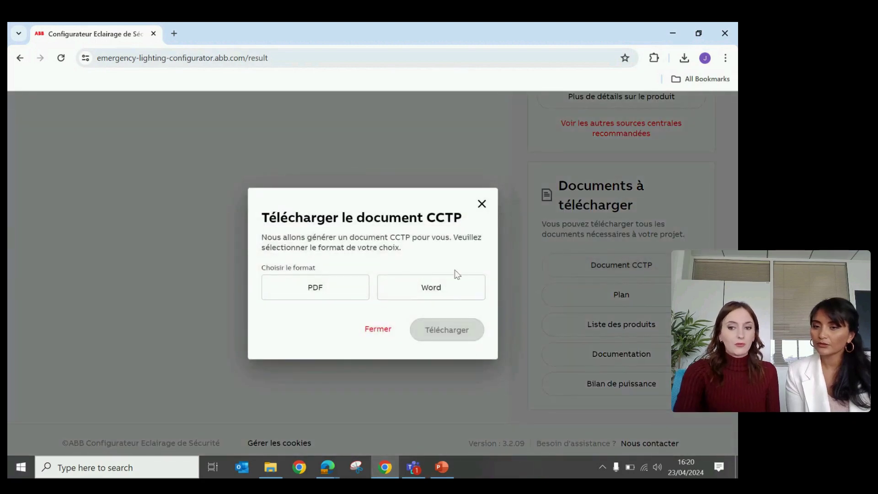
left_click(398, 293)
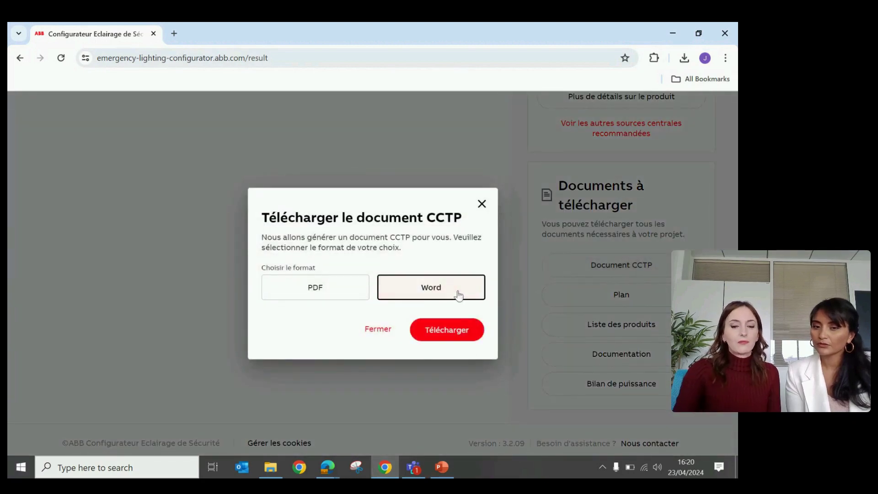
left_click(446, 333)
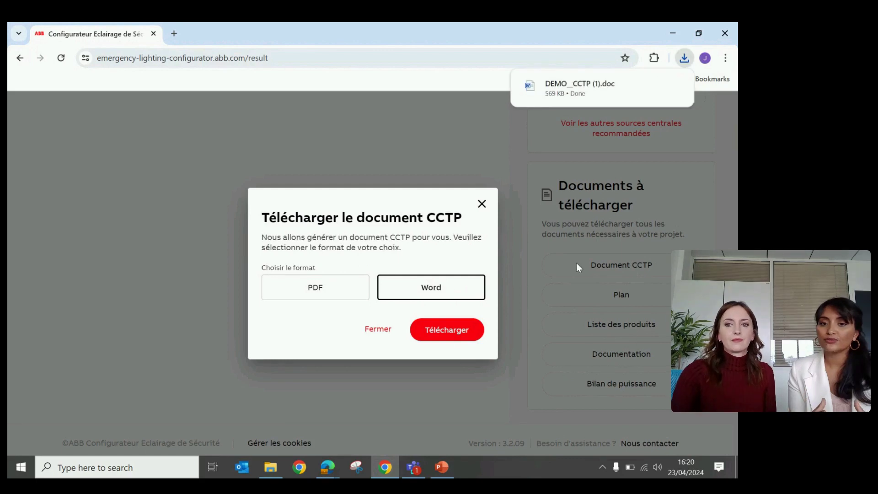
Open the downloaded DEMO CCTP document in Word, review its central source and luminaire sections, and return to the project's document downloads
left_click(577, 96)
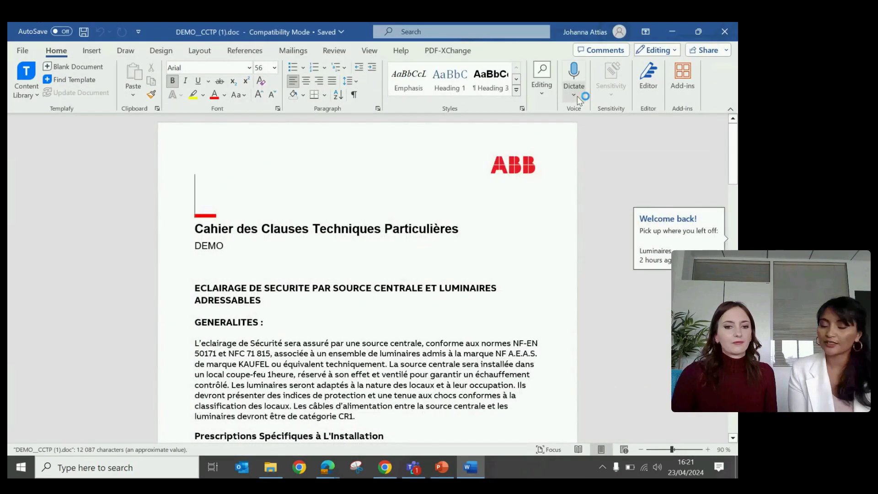
scroll(575, 320, "down", 10)
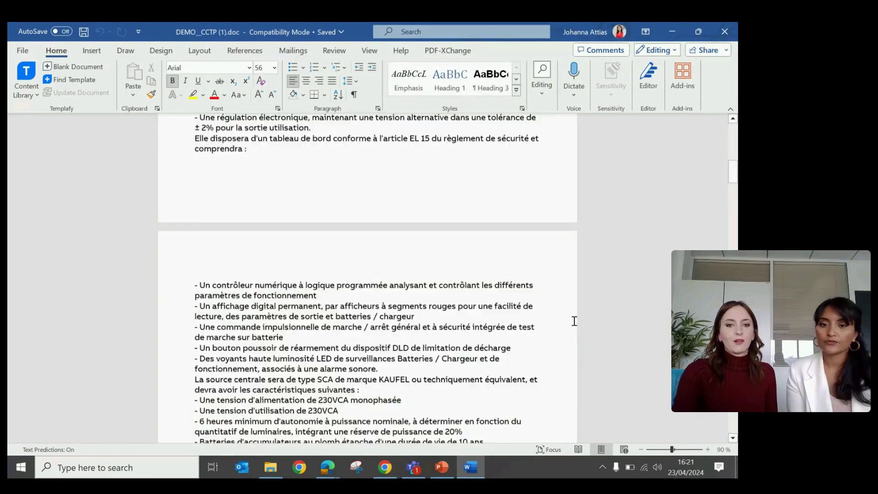
scroll(574, 321, "down", 10)
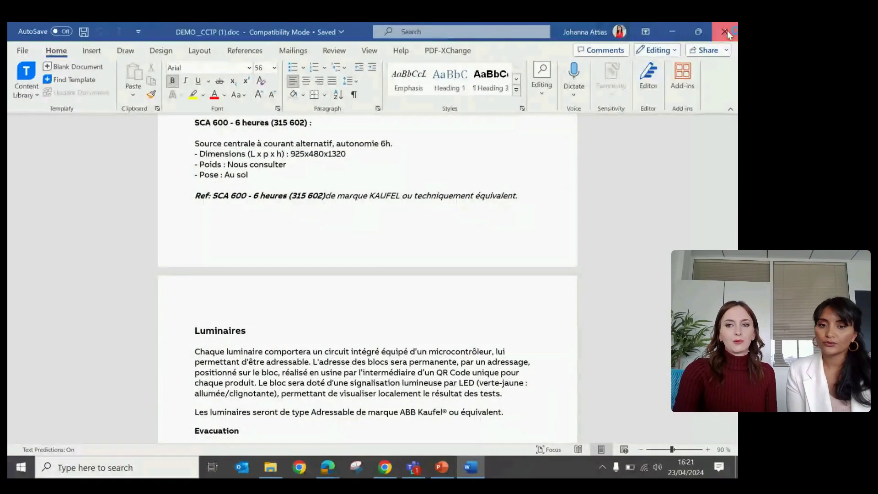
left_click(726, 32)
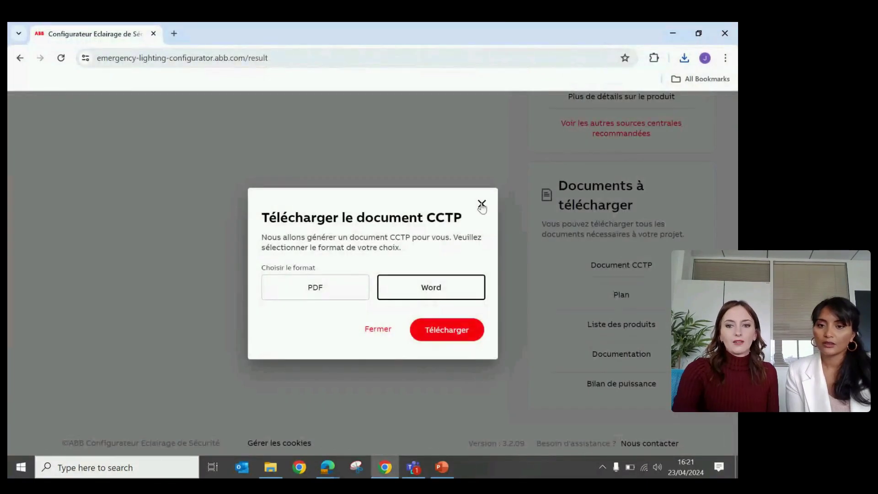
left_click(482, 205)
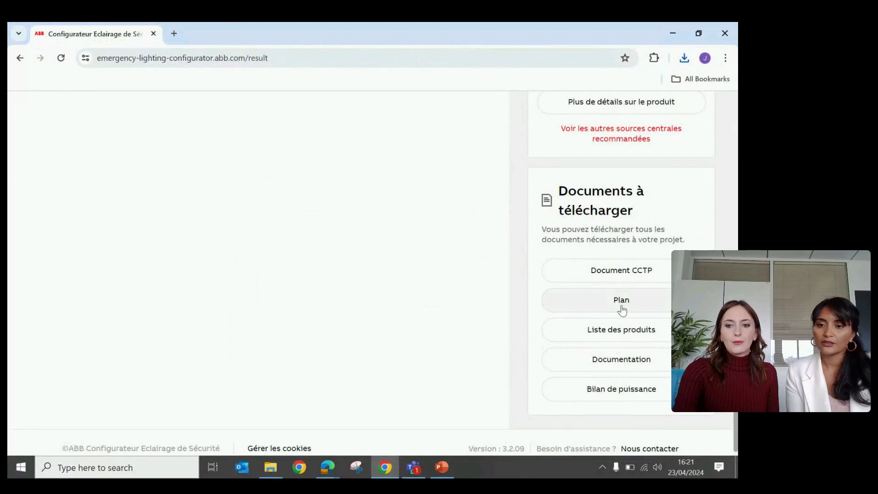
Generate the project plan, examine each floor's layout and legend in the print preview, and leave without printing
left_click(653, 307)
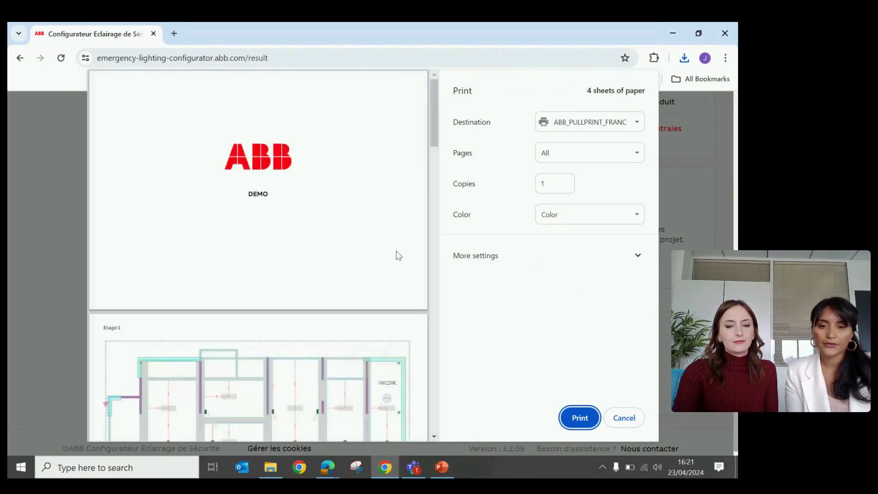
scroll(396, 315, "down", 3)
scroll(397, 315, "down", 2)
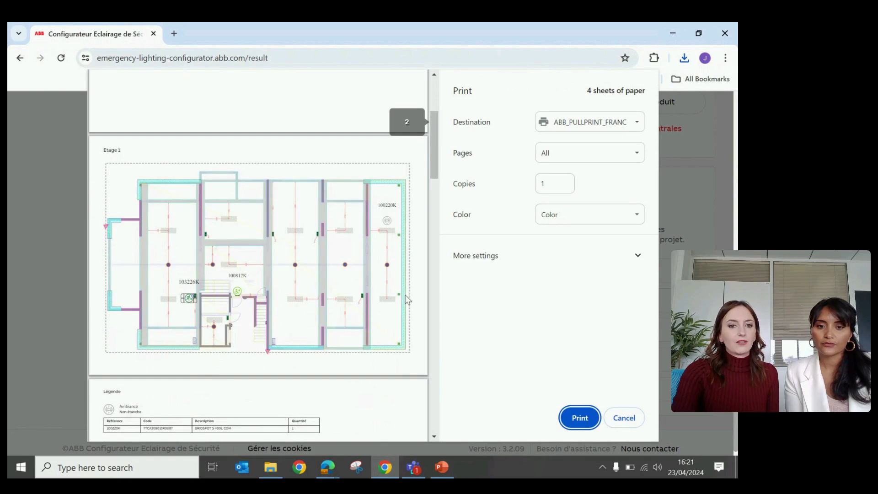
scroll(266, 287, "down", 3)
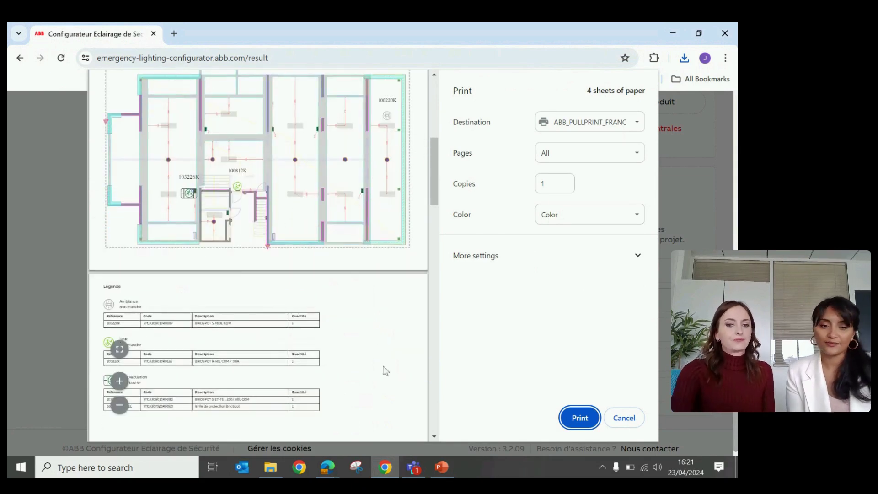
scroll(383, 363, "down", 5)
scroll(249, 306, "down", 10)
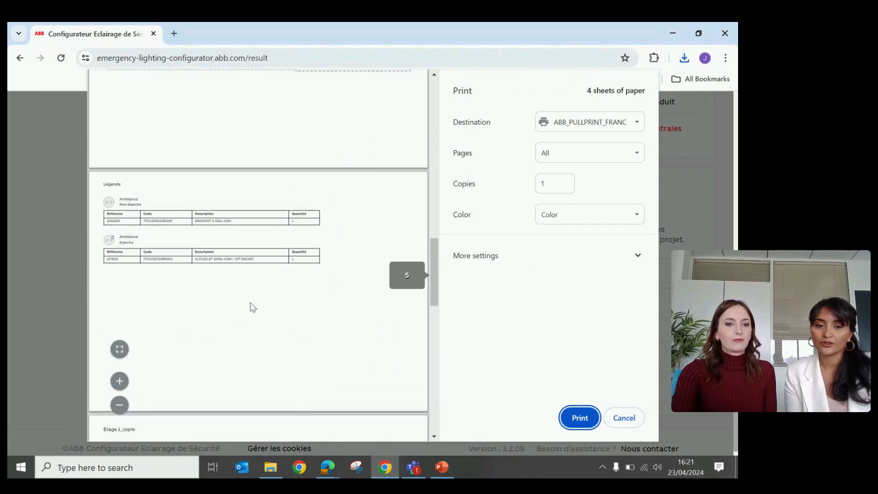
scroll(318, 309, "down", 4)
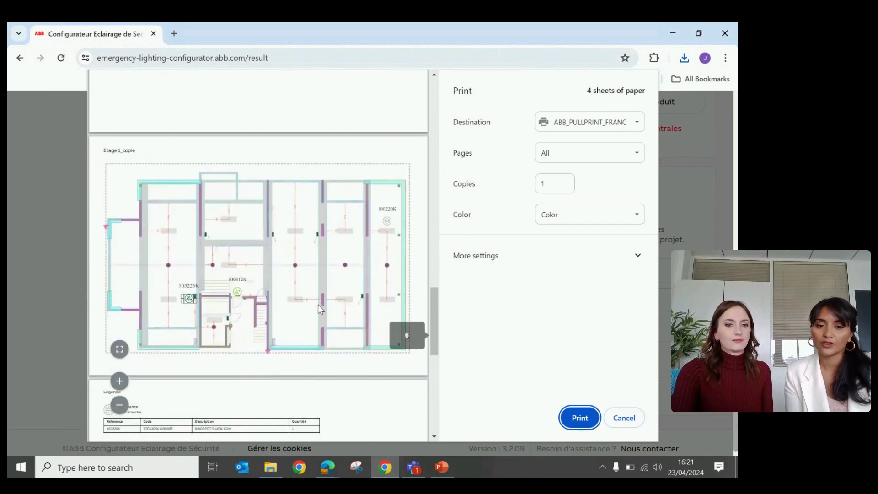
scroll(322, 333, "up", 2)
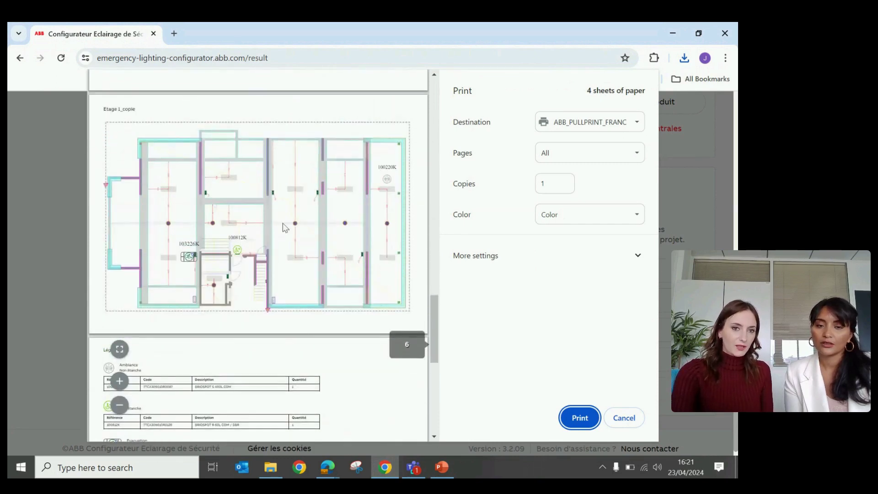
scroll(284, 229, "down", 6)
scroll(284, 228, "down", 3)
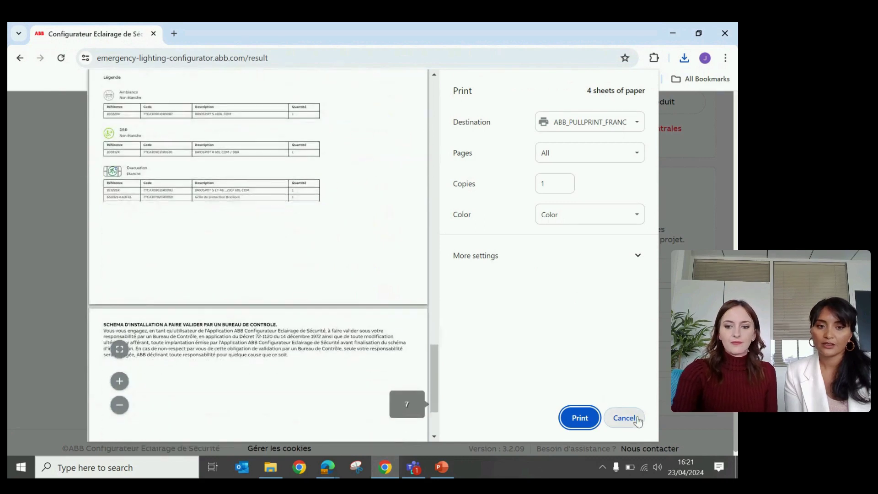
left_click(624, 418)
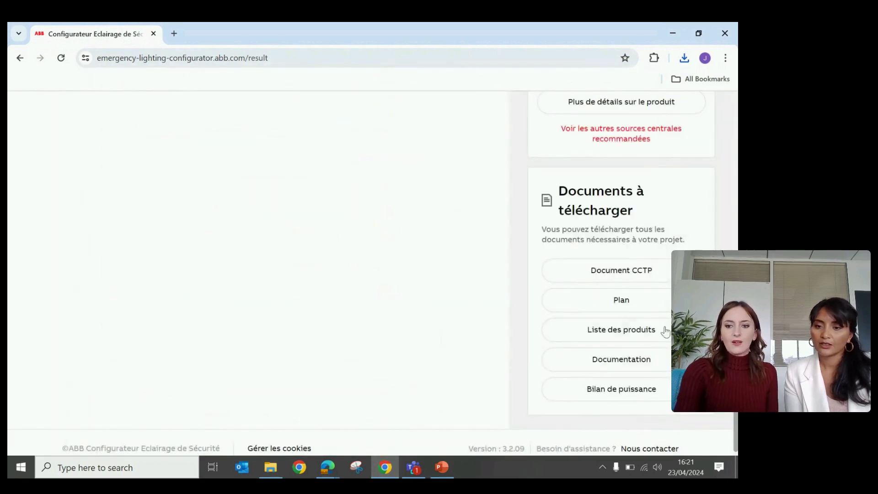
Download the project's product list in Excel format
left_click(610, 333)
left_click(434, 287)
left_click(460, 336)
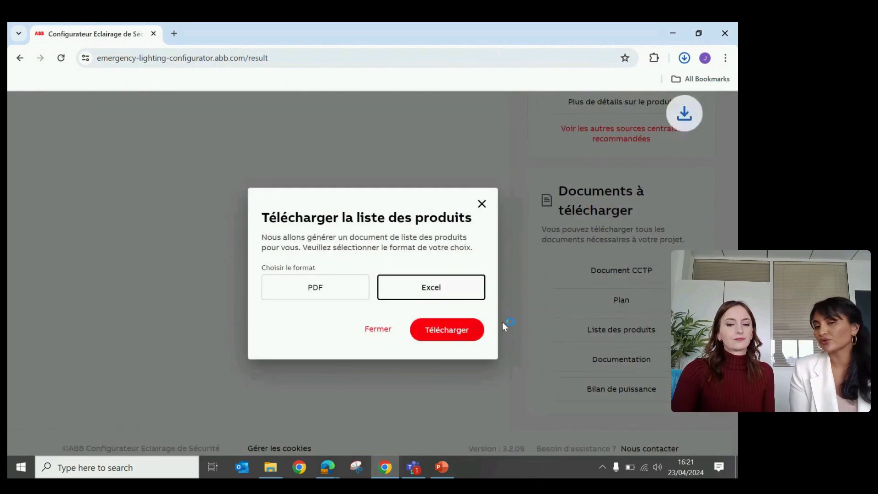
Open the downloaded product list in Excel, review its references, descriptions and quantities, and return to the project's document downloads
left_click(585, 91)
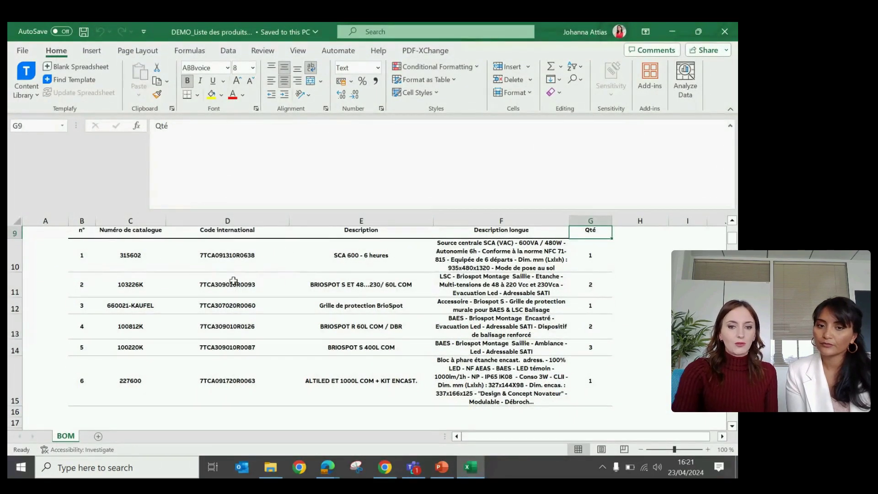
scroll(327, 368, "up", 2)
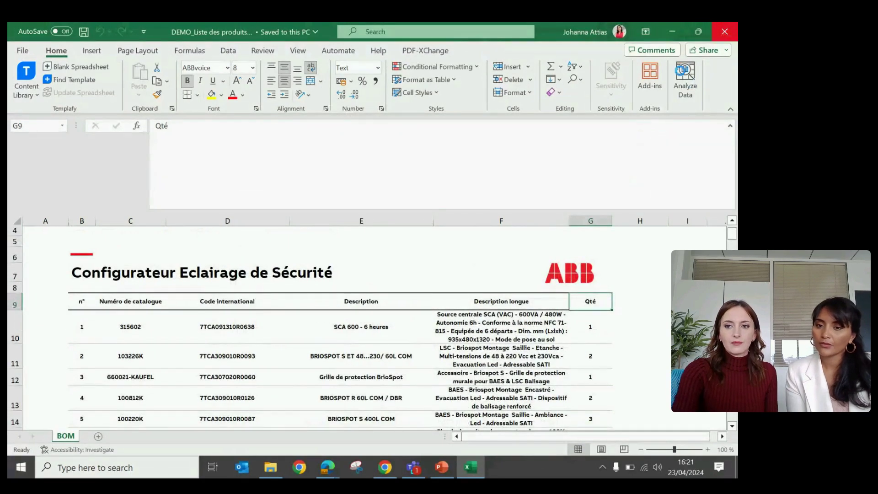
key("alt+F4")
left_click(481, 203)
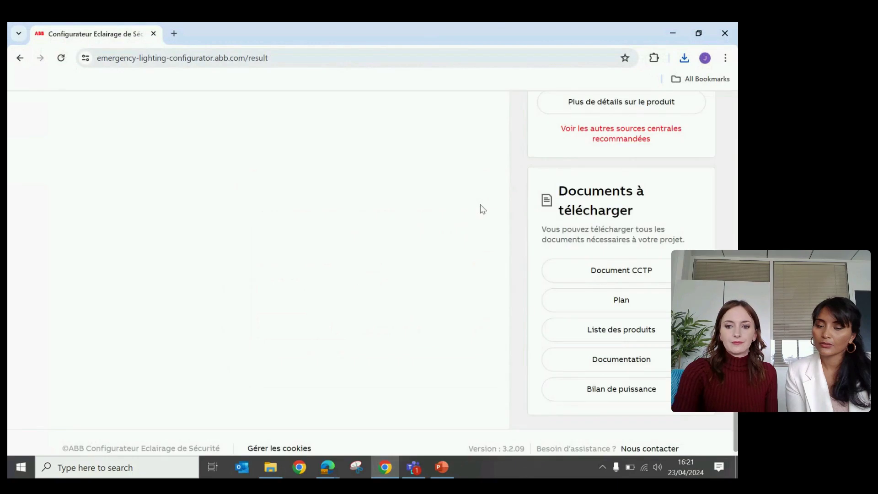
Download the product documentation with only Fiche Produit and Notice D'installation selected
left_click(623, 360)
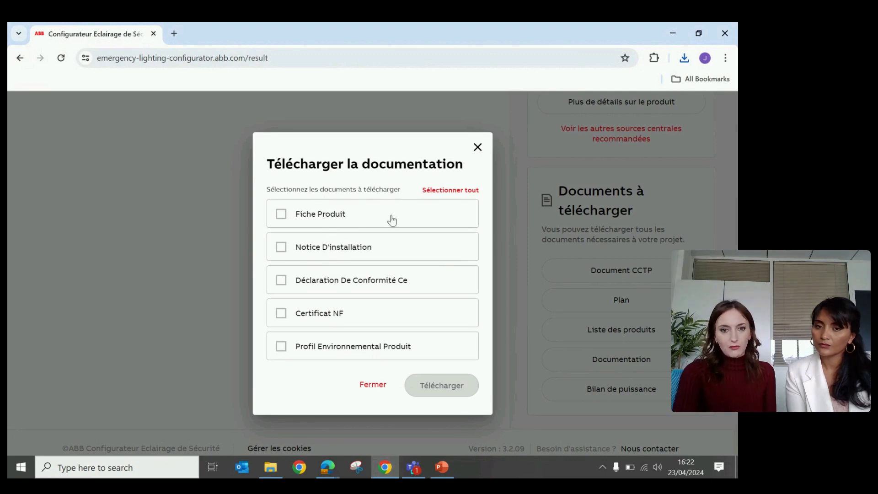
left_click(448, 191)
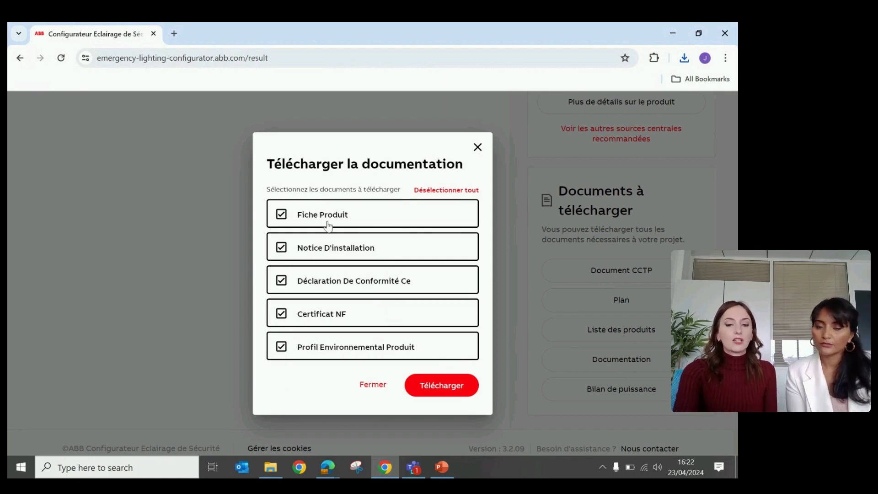
left_click(282, 282)
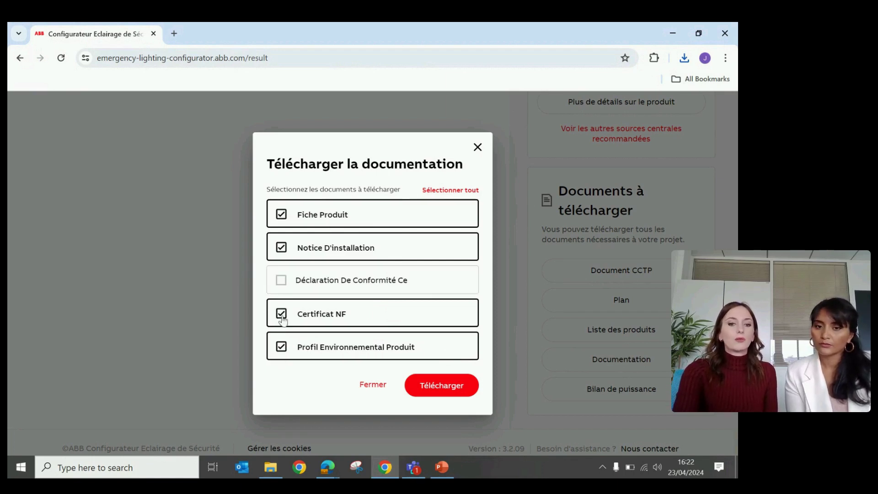
left_click(282, 316)
left_click(281, 349)
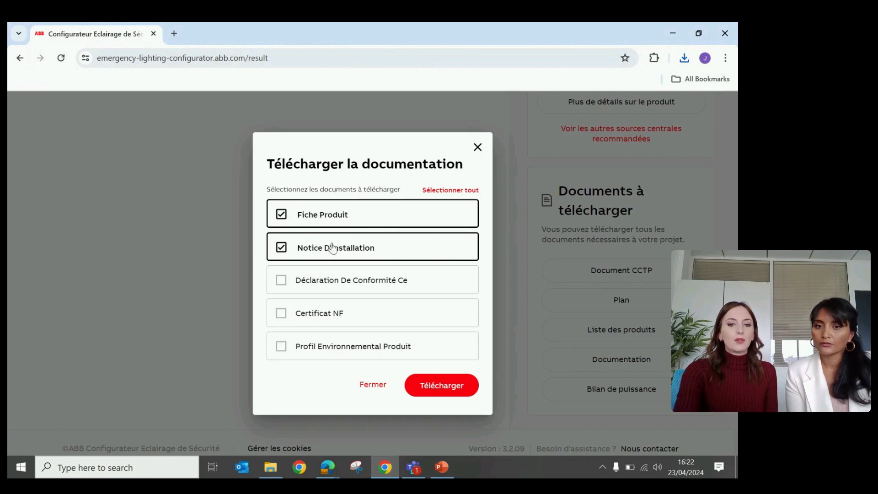
left_click(444, 388)
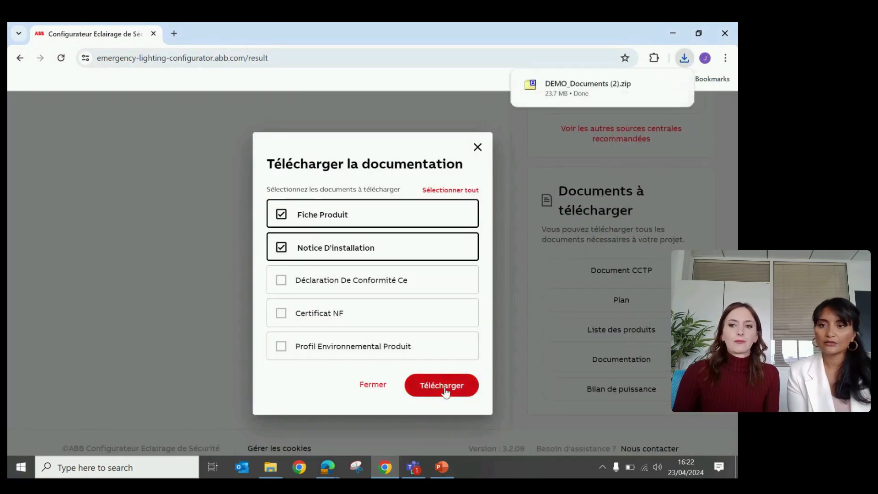
Open the downloaded documentation archive, inspect the files in its FICHE PRODUIT folder, and close the archive and the download dialog
left_click(580, 84)
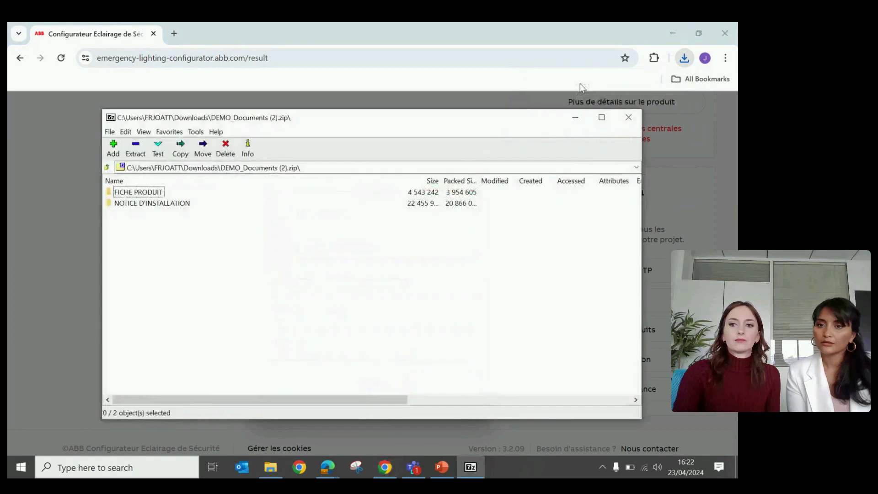
left_click(153, 195)
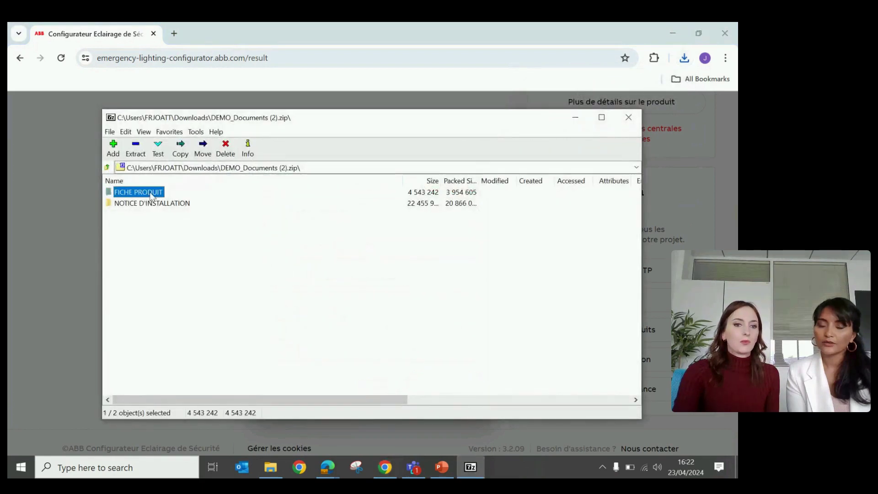
double_click(153, 196)
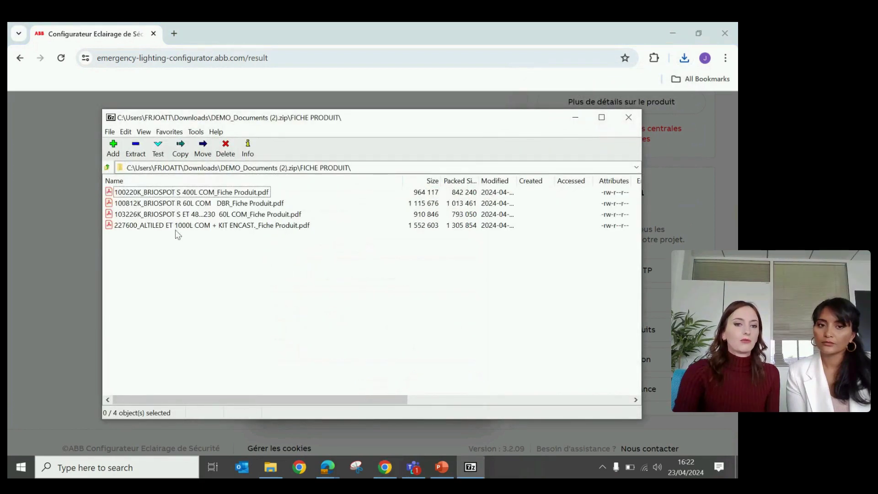
left_click(635, 122)
left_click(477, 148)
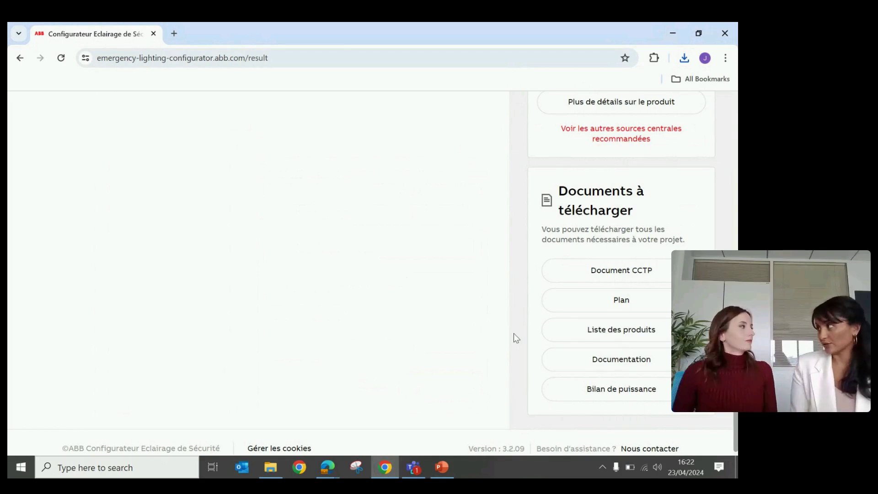
Create an e-mail sharing the DEMO project's link from the project summary, review the draft in Outlook, and discard it without saving
scroll(514, 334, "up", 5)
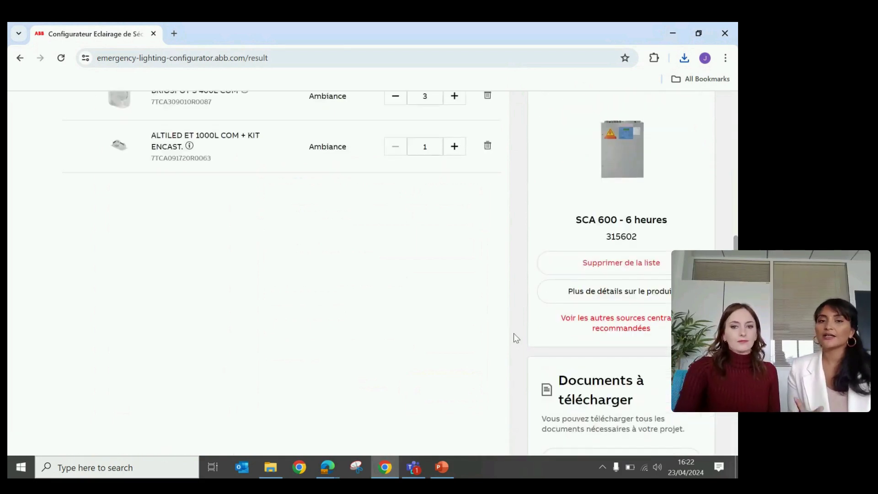
scroll(517, 337, "up", 5)
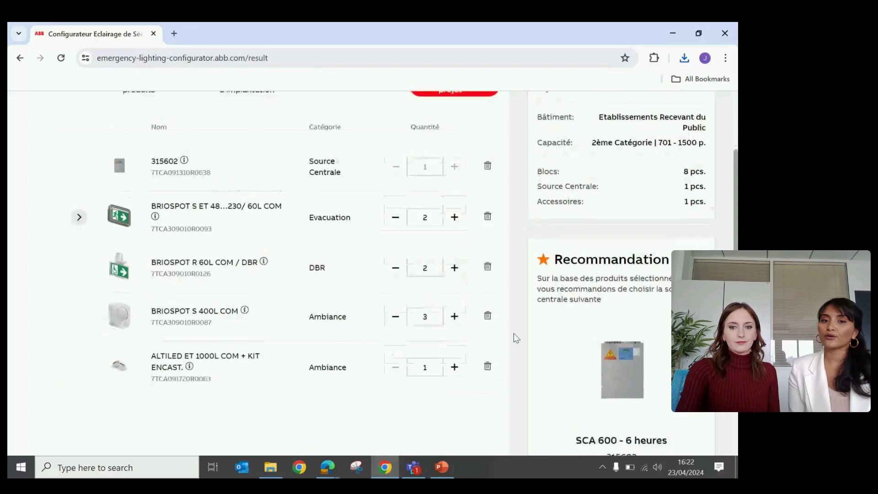
scroll(516, 338, "up", 3)
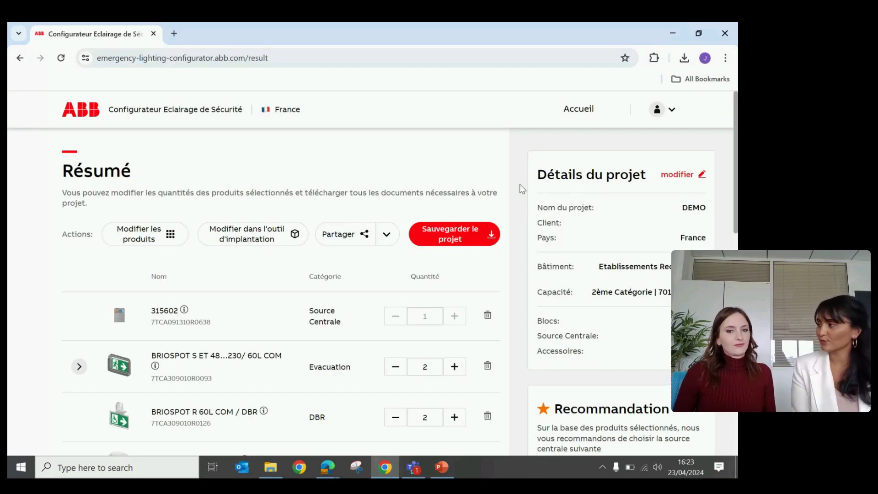
left_click(364, 243)
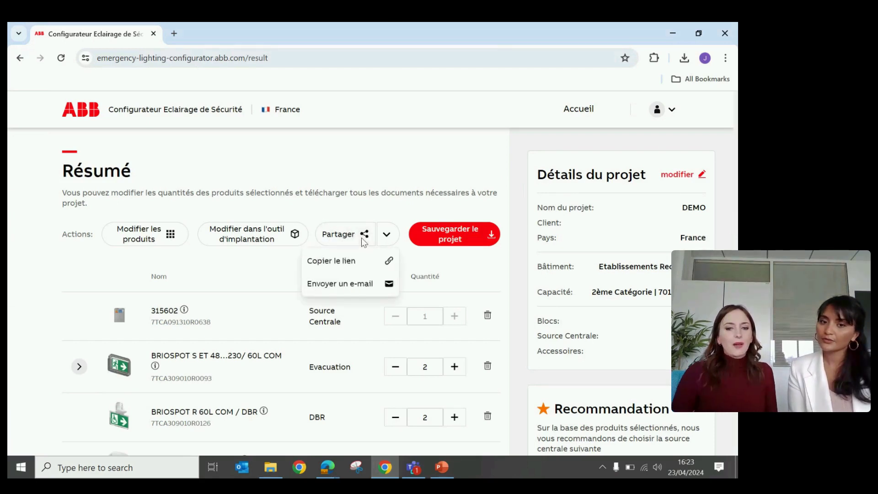
left_click(371, 284)
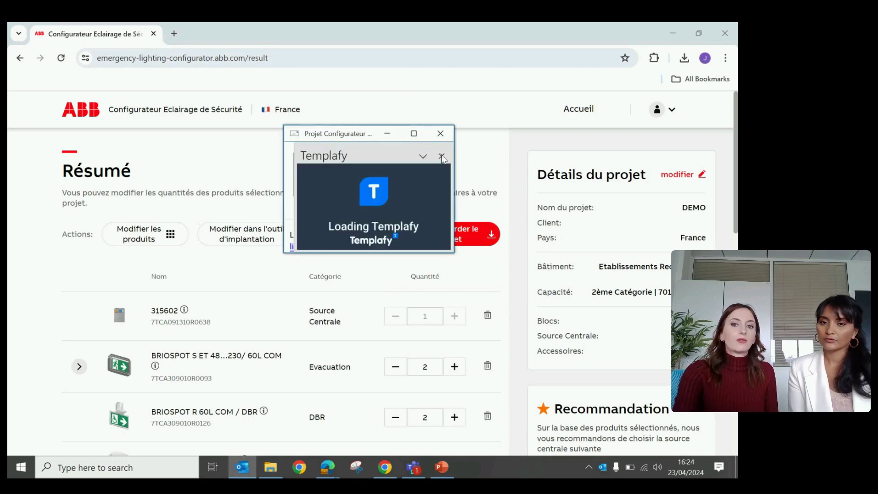
left_click(414, 134)
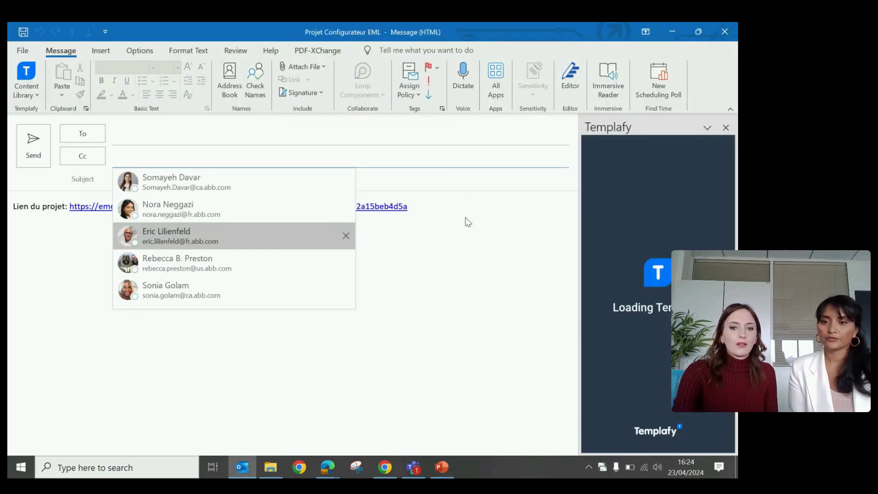
left_click(421, 231)
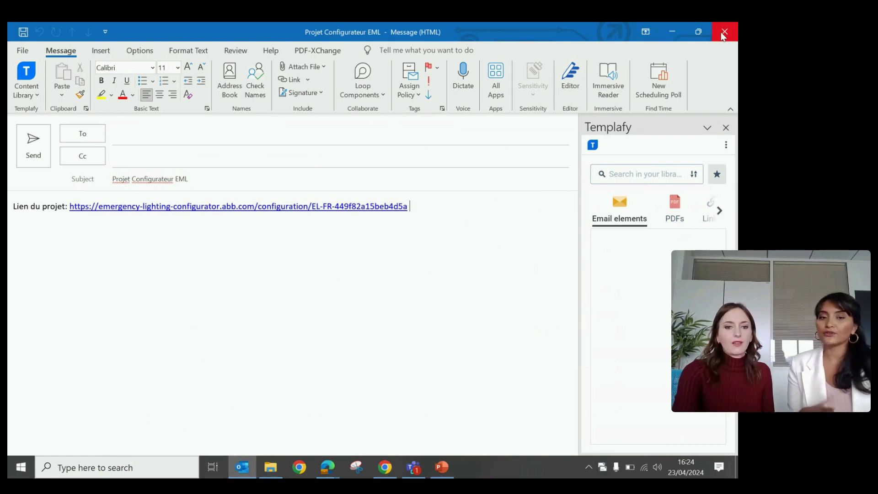
left_click(724, 35)
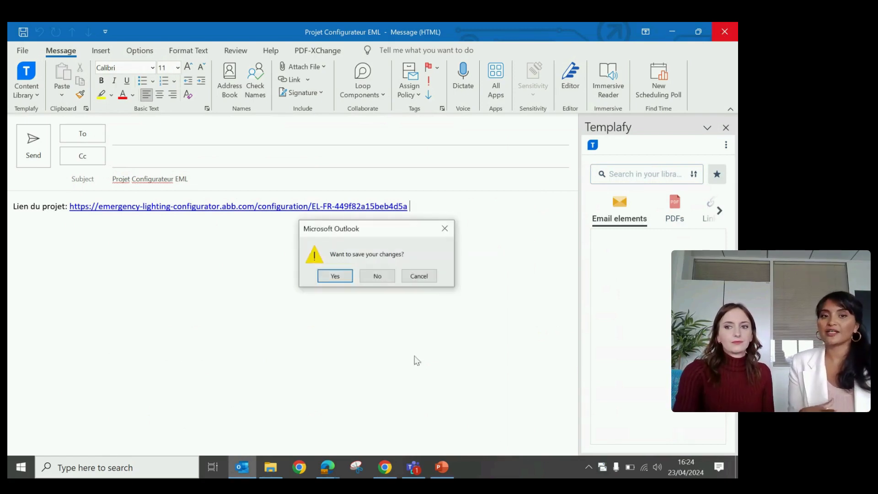
left_click(383, 277)
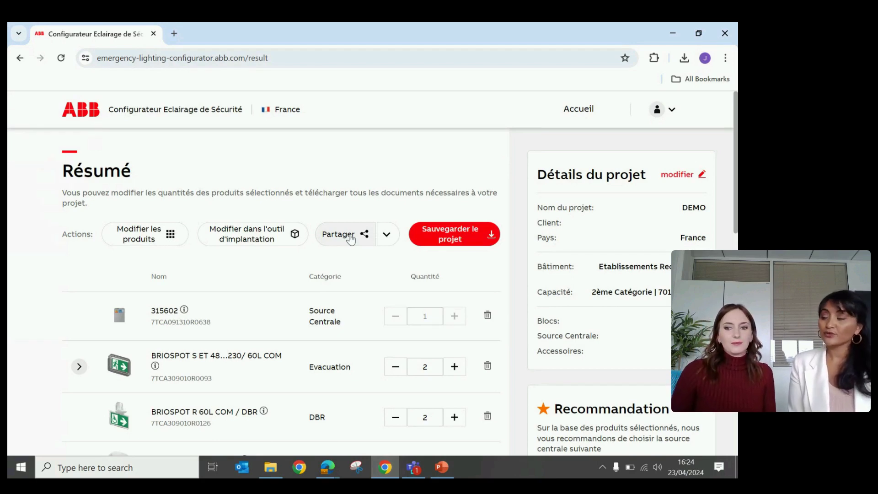
Leave the project summary for the configurator's Accueil page, confirming the exit, and look over the project options and A la Une section
left_click(578, 108)
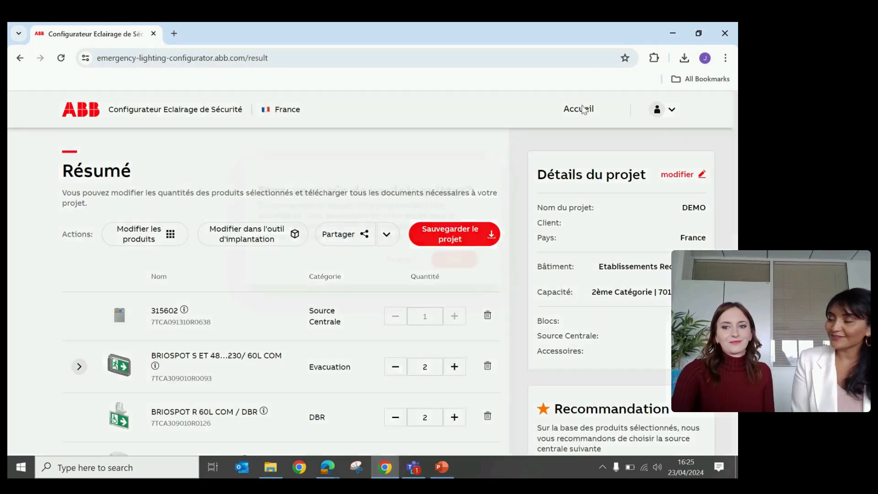
left_click(460, 261)
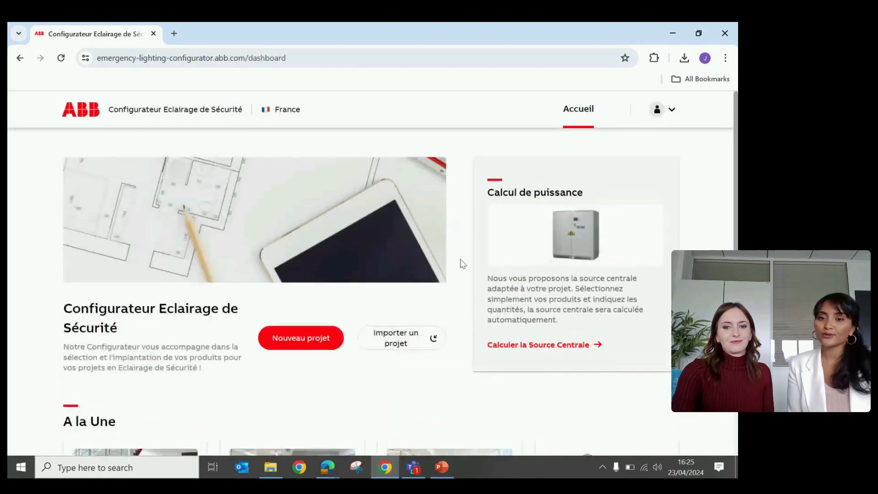
scroll(453, 305, "down", 1)
scroll(452, 304, "down", 2)
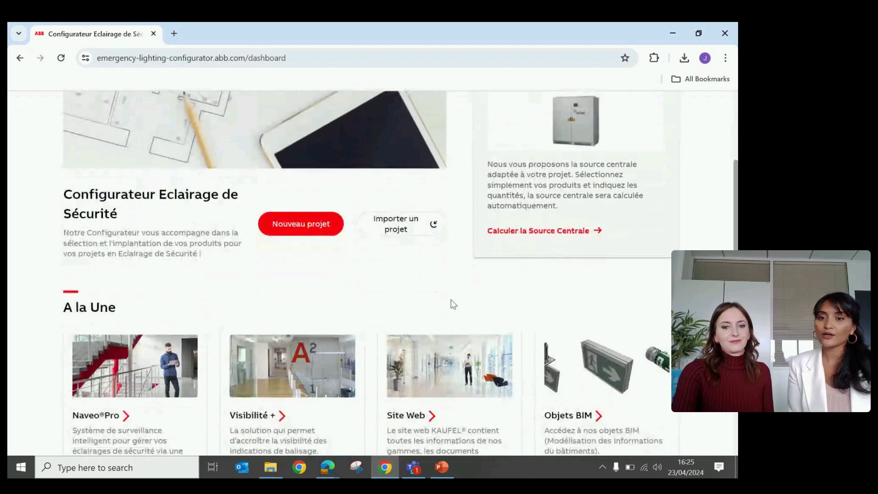
scroll(453, 304, "up", 1)
scroll(453, 304, "up", 1)
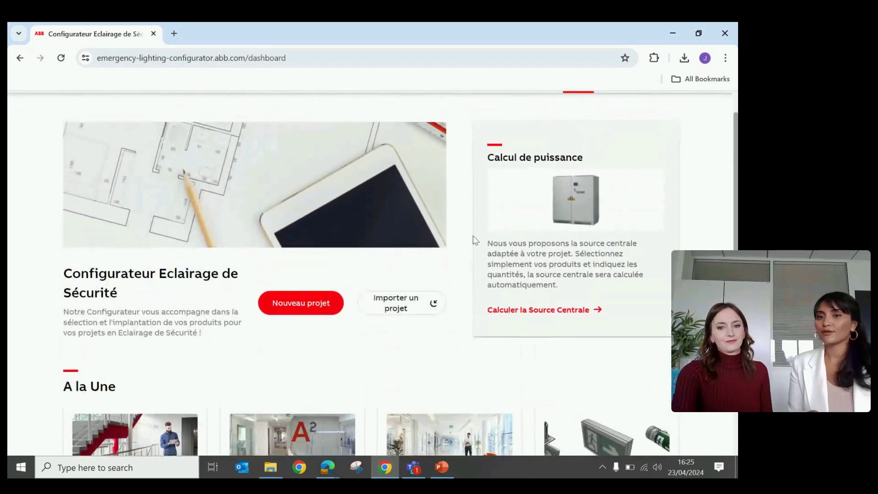
scroll(465, 226, "down", 1)
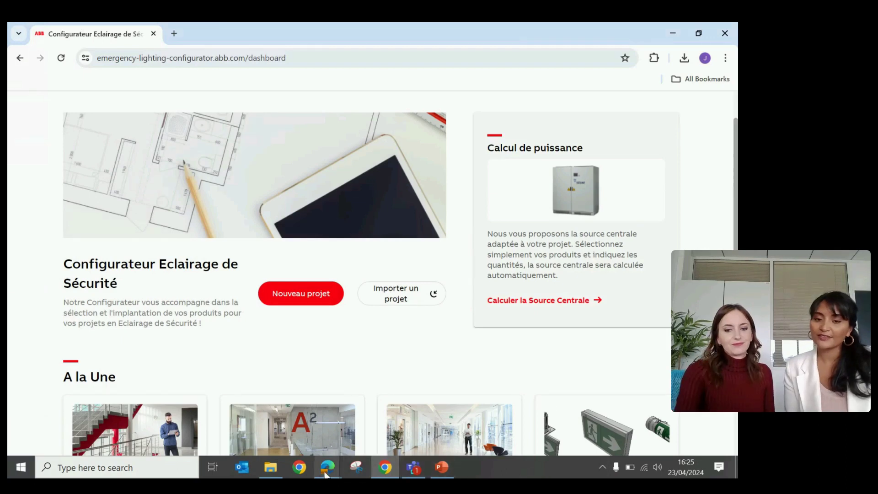
Switch to the webinar presenter page in Microsoft Edge and stop the screen sharing
mouse_move(327, 469)
left_click(257, 417)
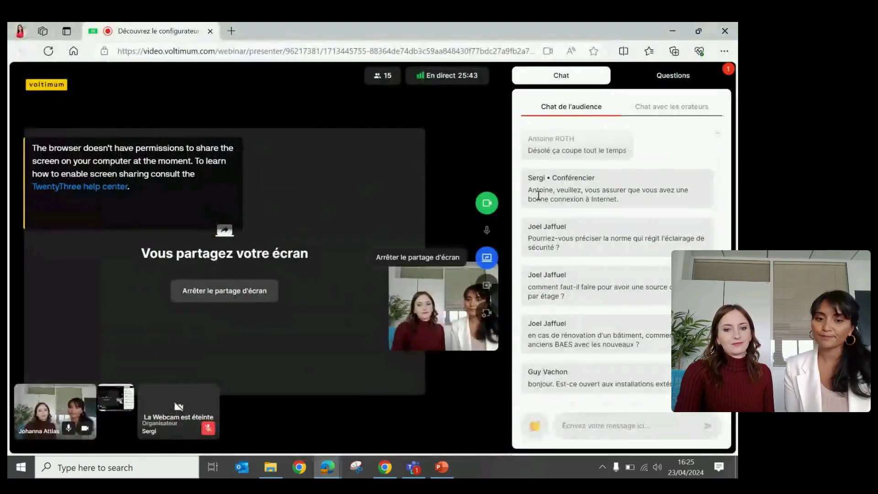
left_click(487, 260)
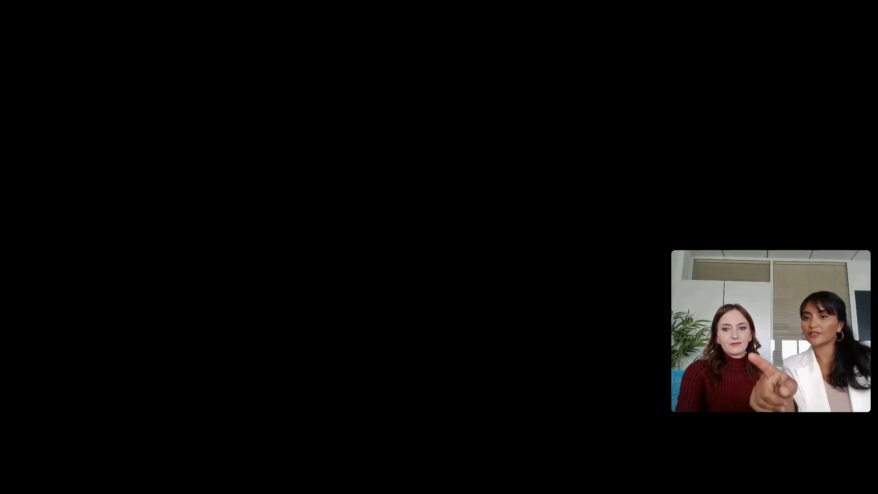